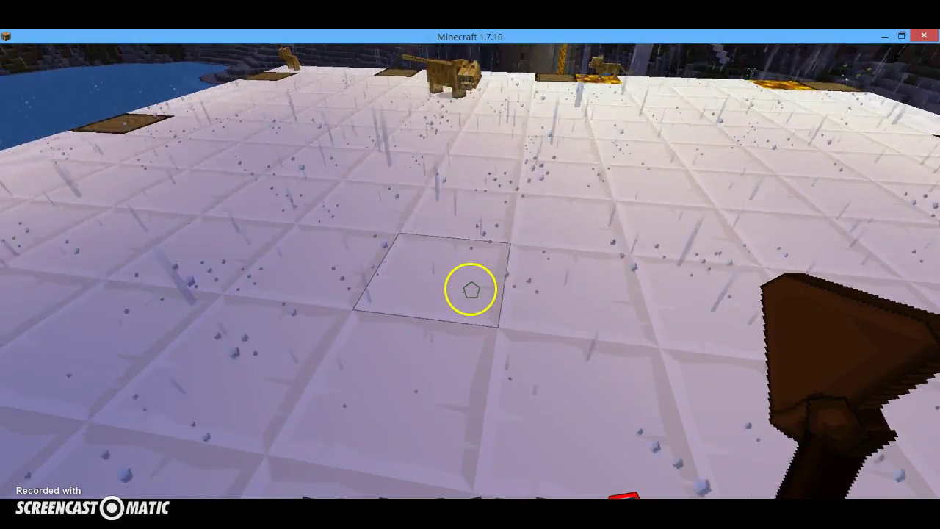
Switch Div's texture to Player, enter the player's username as the skin, and return to the world.
right_click(470, 288)
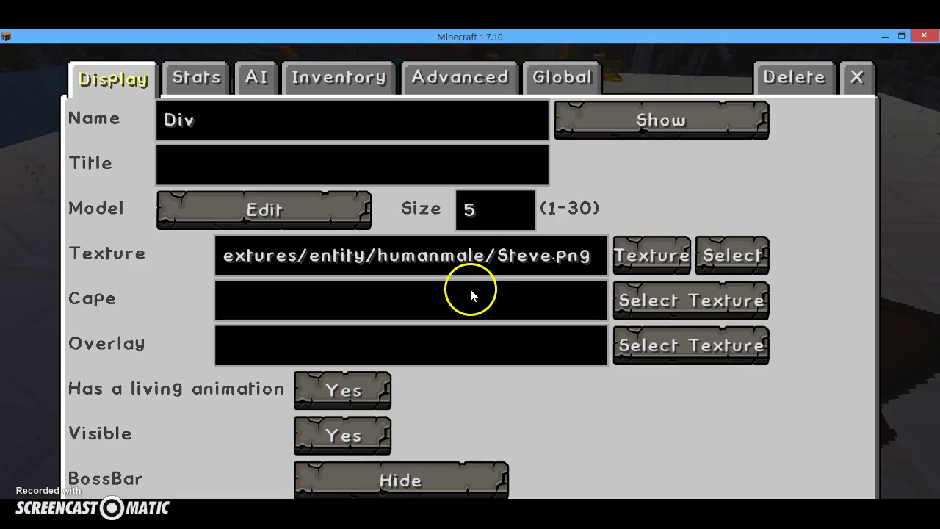
click(637, 251)
click(512, 260)
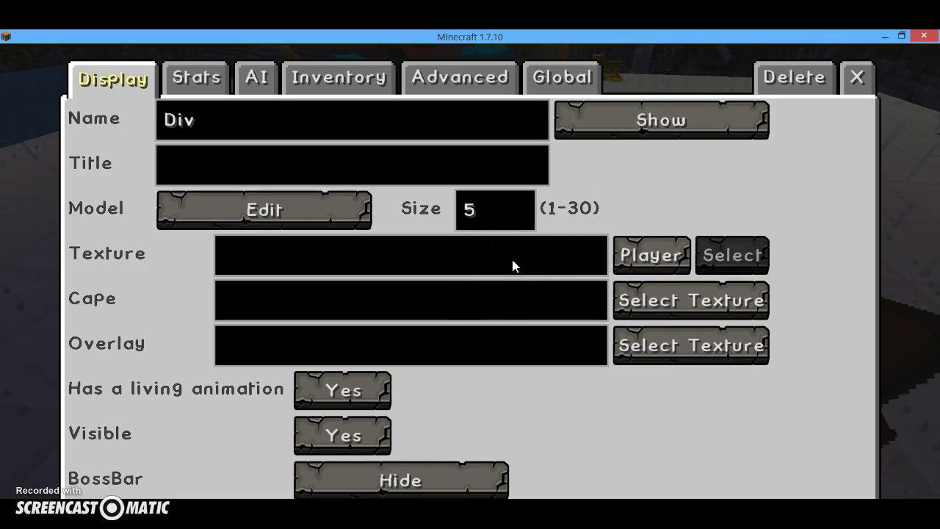
text(Flame)
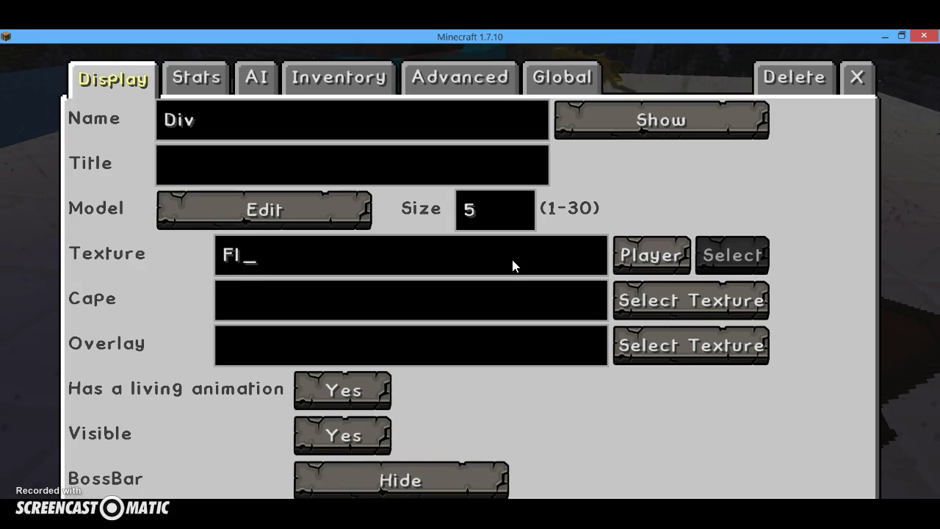
key(BackSpace)
key(BackSpace)
key(BackSpace)
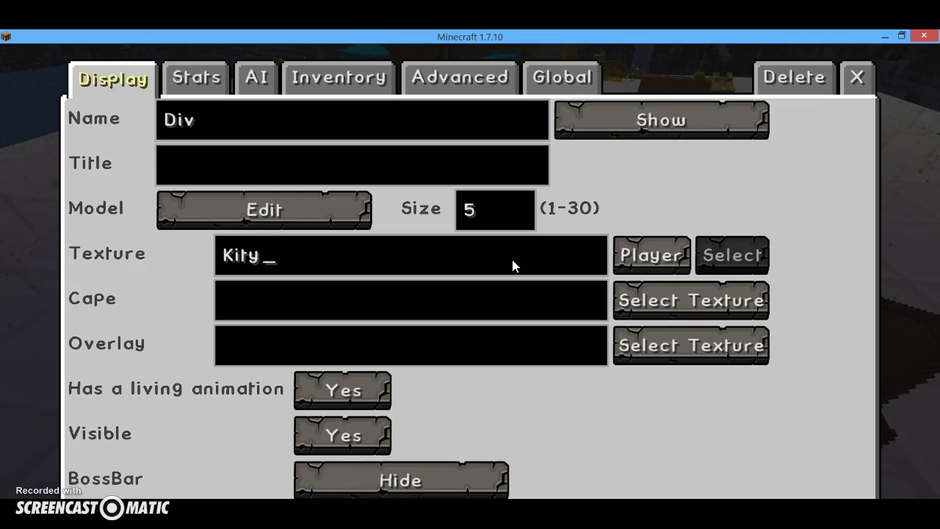
key(BackSpace)
text(tyDRag)
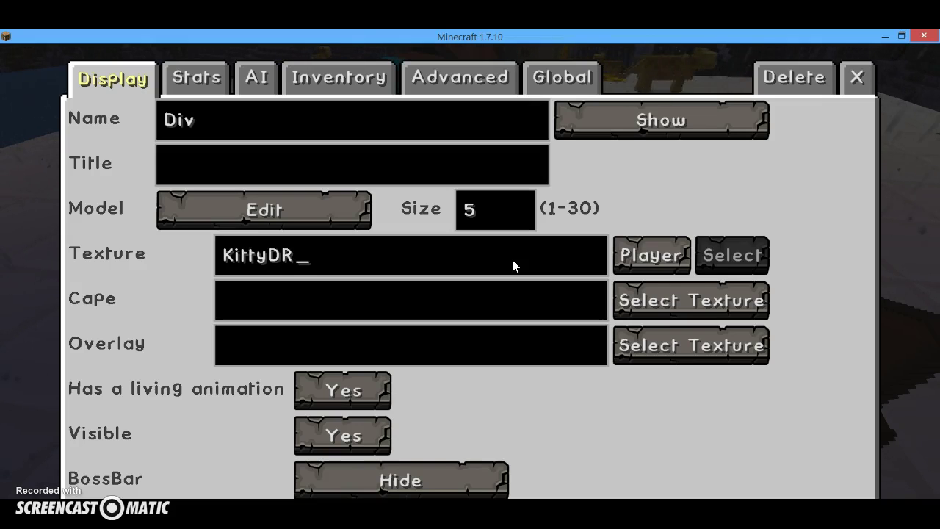
key(BackSpace)
key(BackSpace)
key(BackSpace)
text(ragon99)
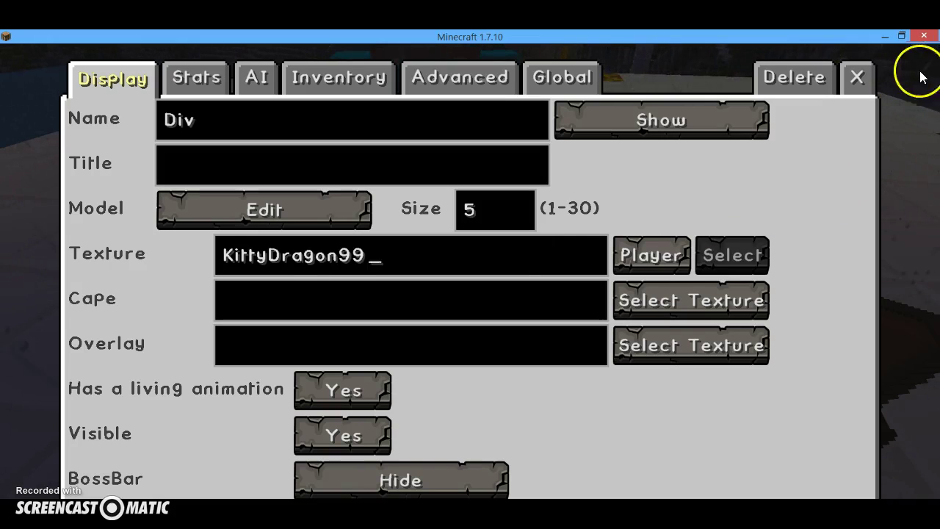
key(Escape)
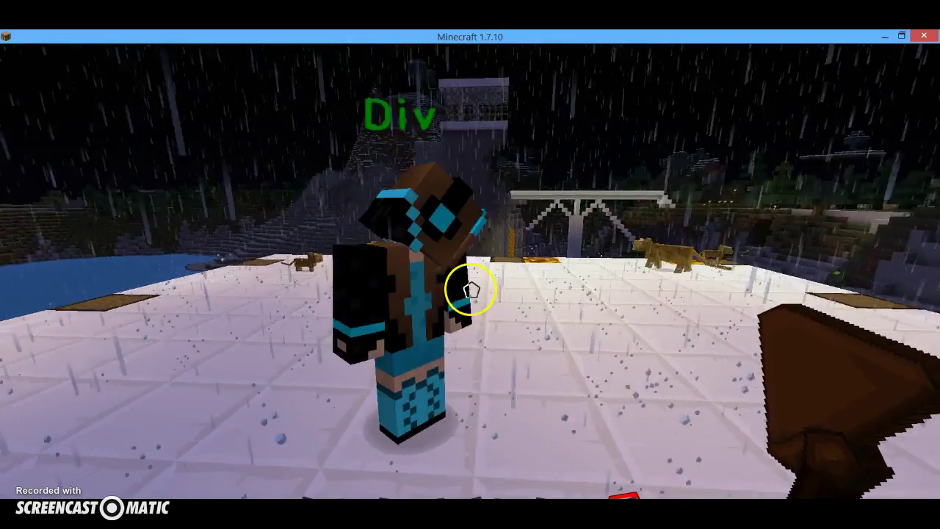
Walk around Div to view the skin, then open the global dialog category list from Advanced > Dialogs.
key(d)
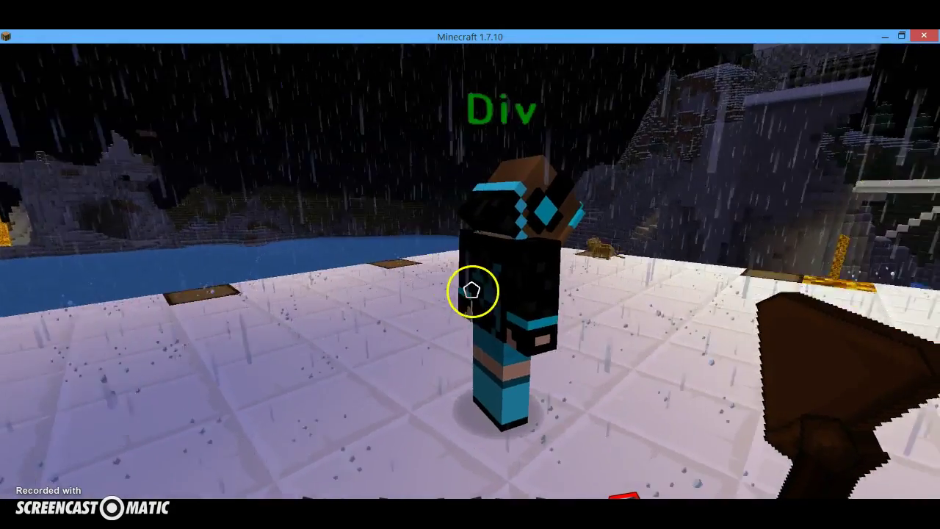
right_click(472, 290)
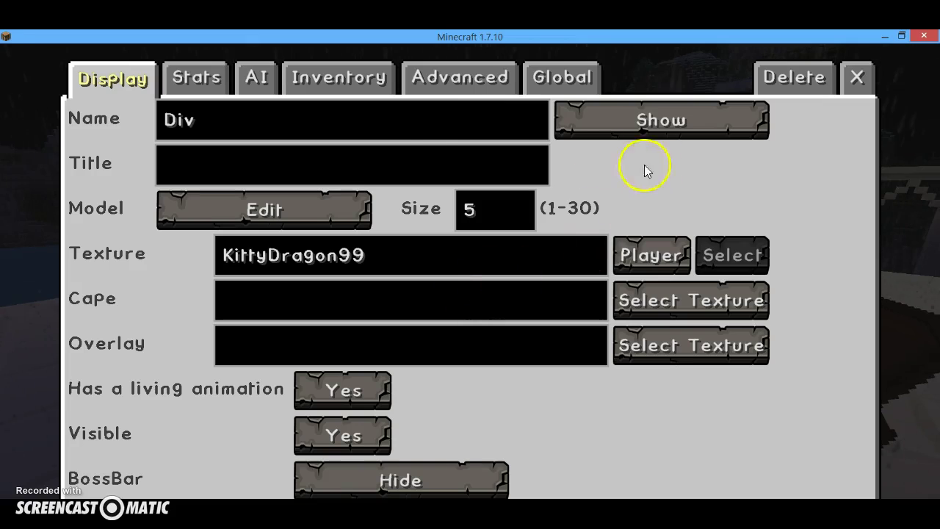
click(460, 78)
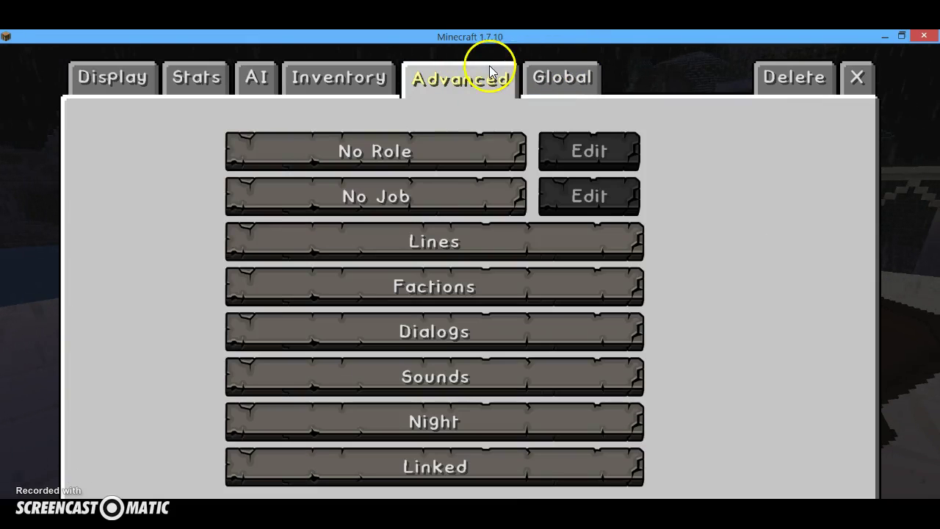
click(420, 329)
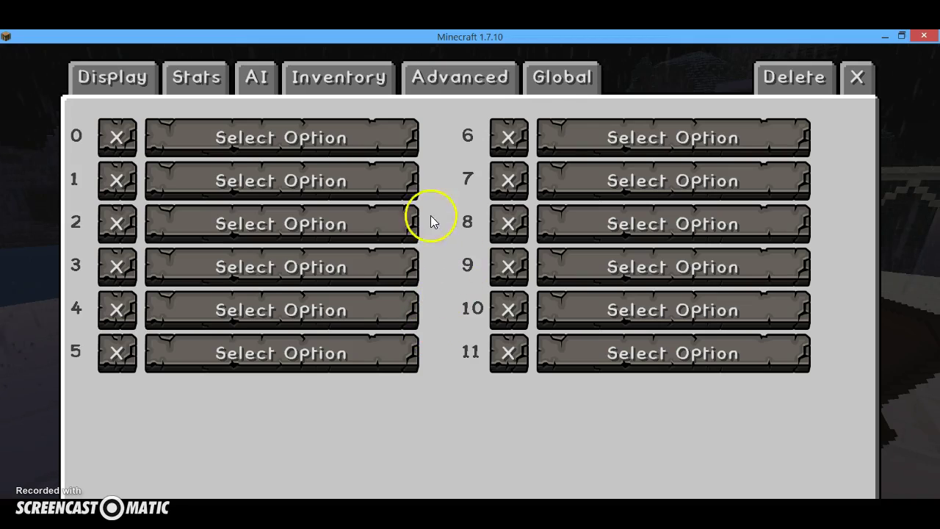
click(567, 84)
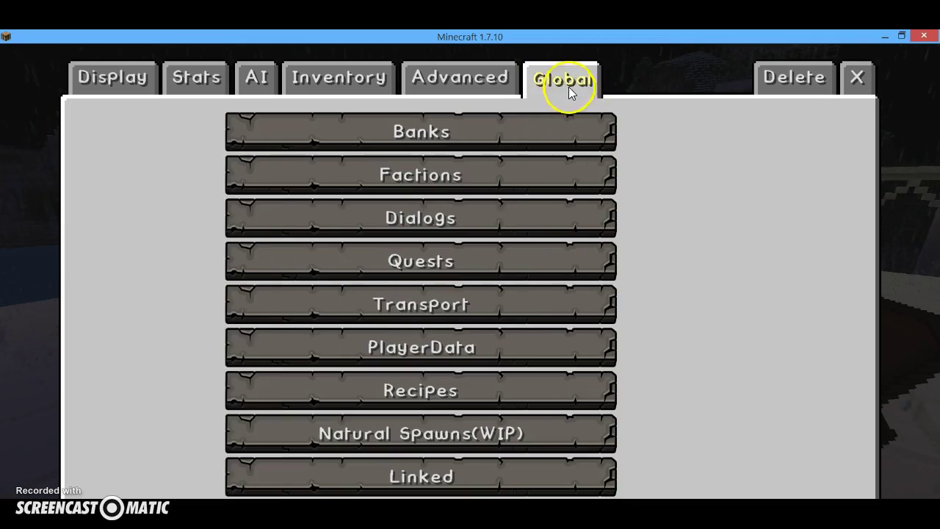
click(409, 226)
Browse the dialog categories (Commander, Guitar) and select the category named New.
click(518, 221)
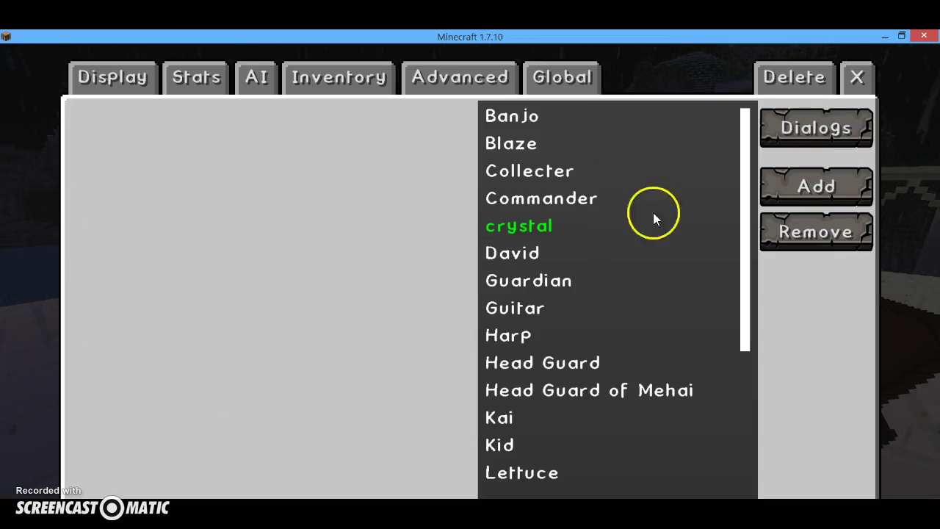
click(741, 198)
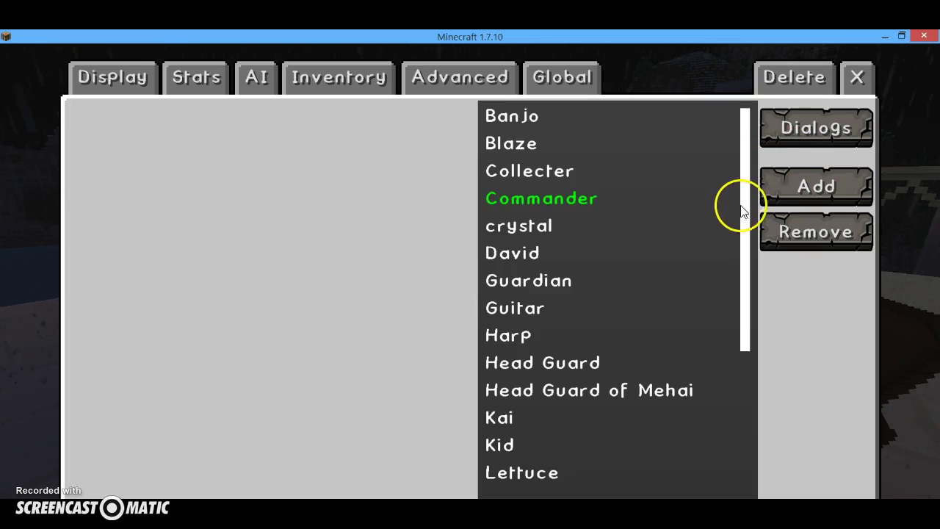
click(741, 205)
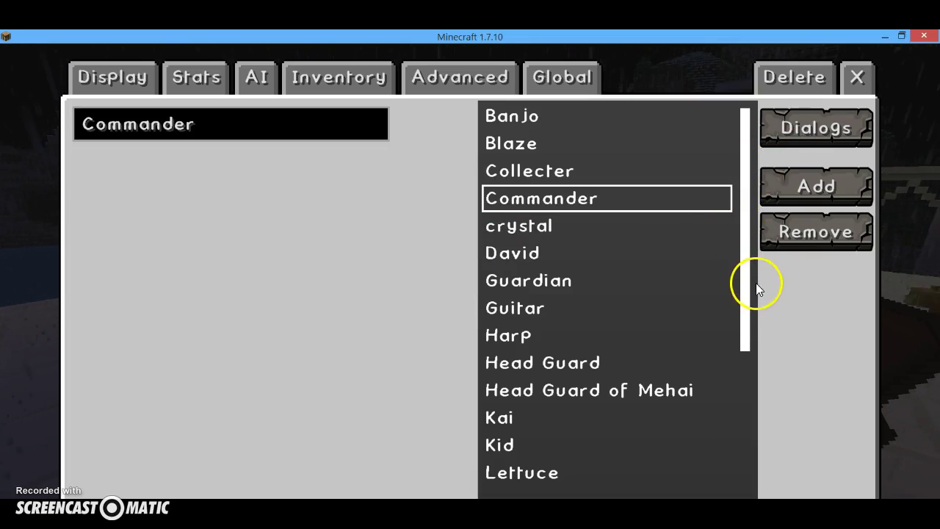
click(745, 305)
scroll(745, 311, down, 2)
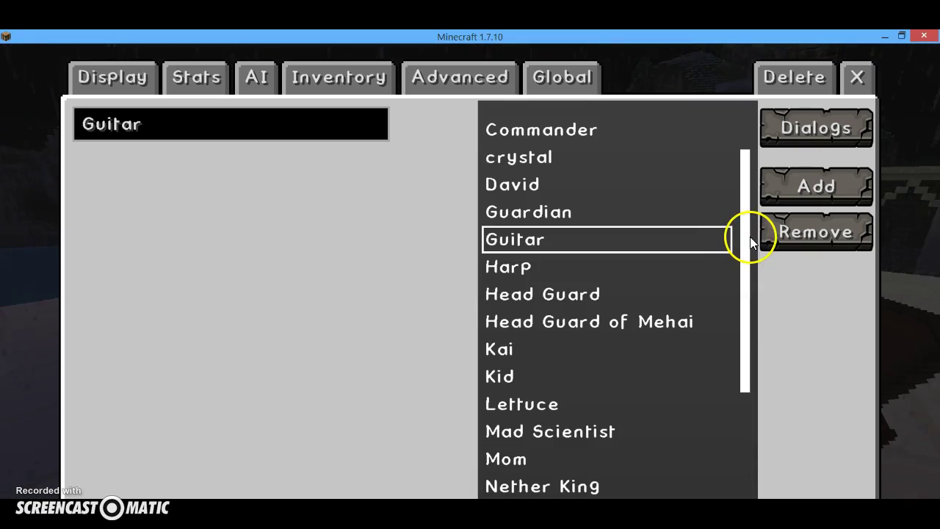
scroll(746, 256, up, 2)
drag(745, 289, 776, 151)
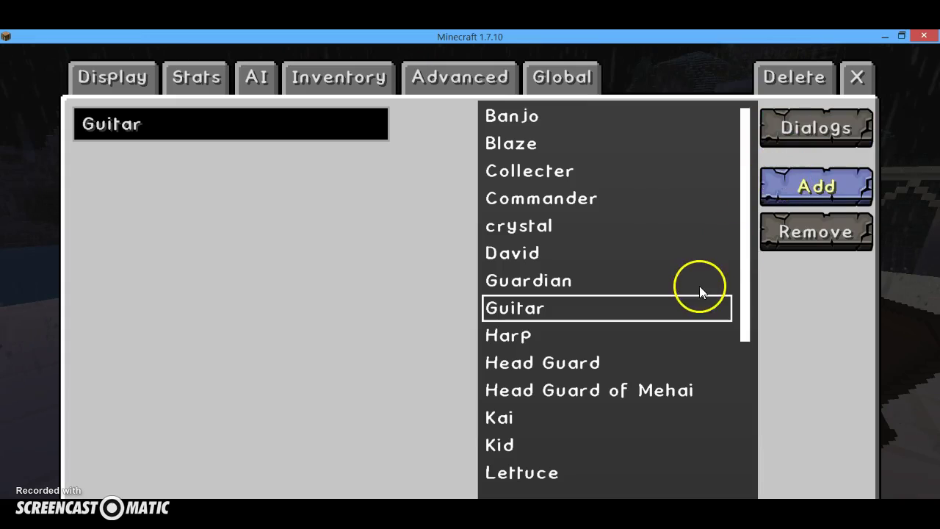
drag(745, 273, 615, 411)
click(598, 360)
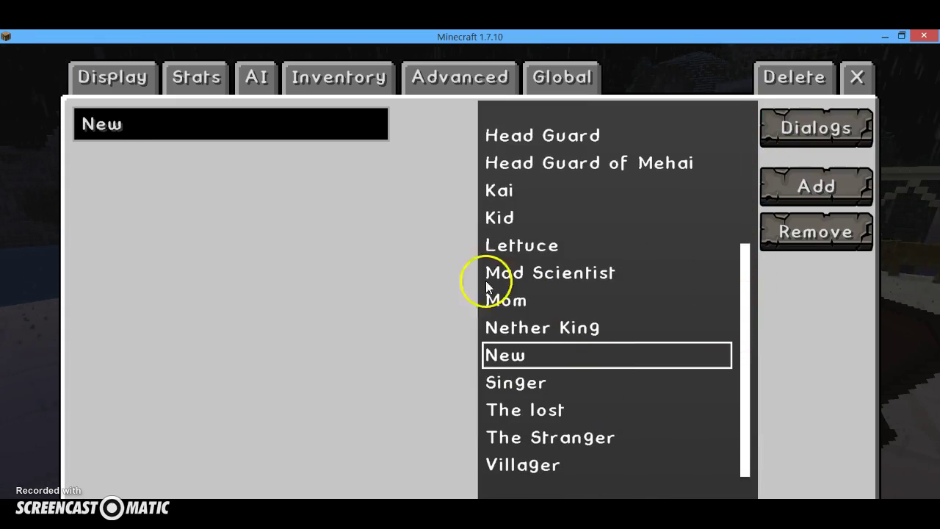
Rename the New category to 'test' and open its dialog list.
click(288, 139)
key(BackSpace)
key(BackSpace)
text(teset)
click(298, 107)
key(BackSpace)
key(BackSpace)
text(t)
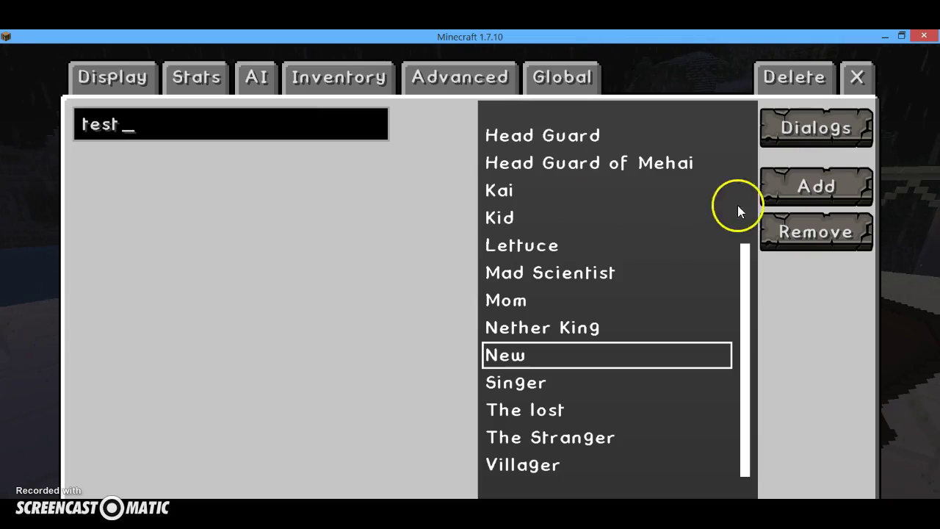
click(819, 128)
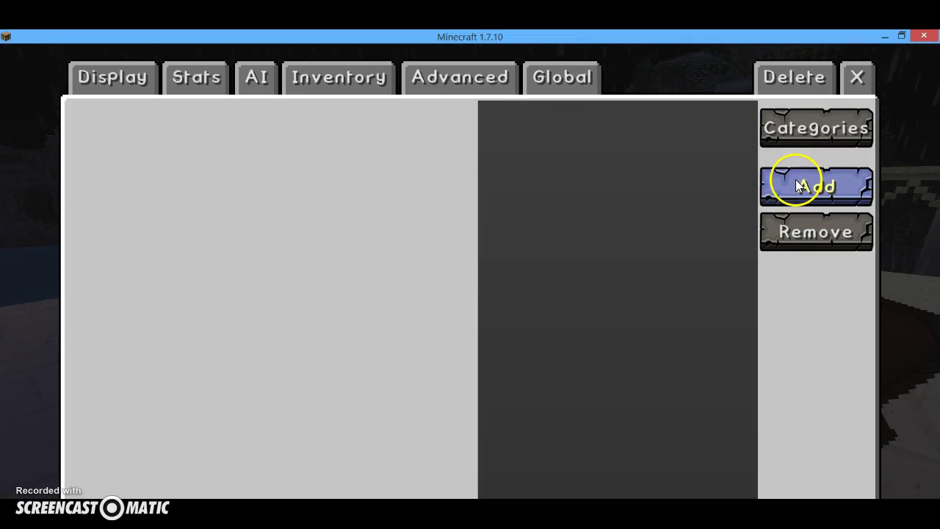
Add two dialogs titled 'hi' and 'whatever' to the test category.
click(790, 183)
click(508, 119)
click(356, 134)
key(BackSpace)
key(BackSpace)
key(BackSpace)
text(hi)
click(500, 144)
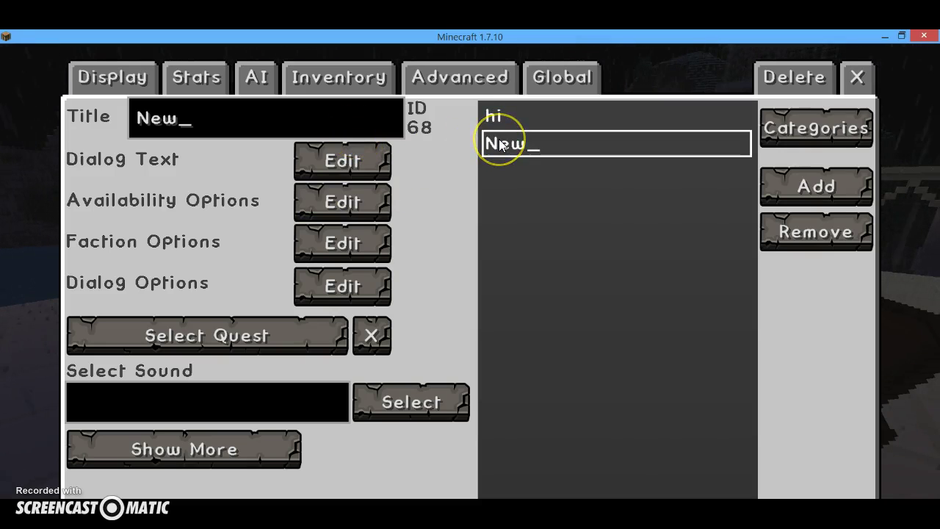
click(346, 122)
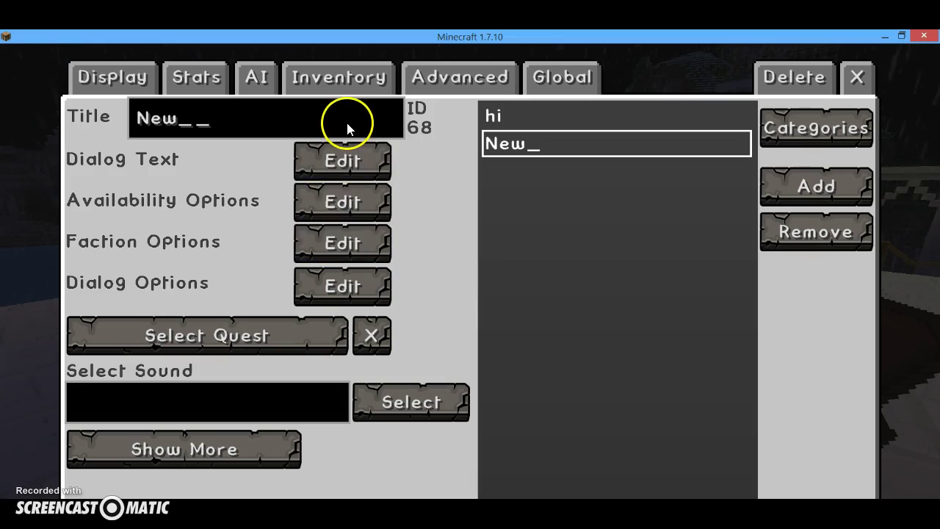
key(BackSpace)
key(BackSpace)
key(BackSpace)
key(BackSpace)
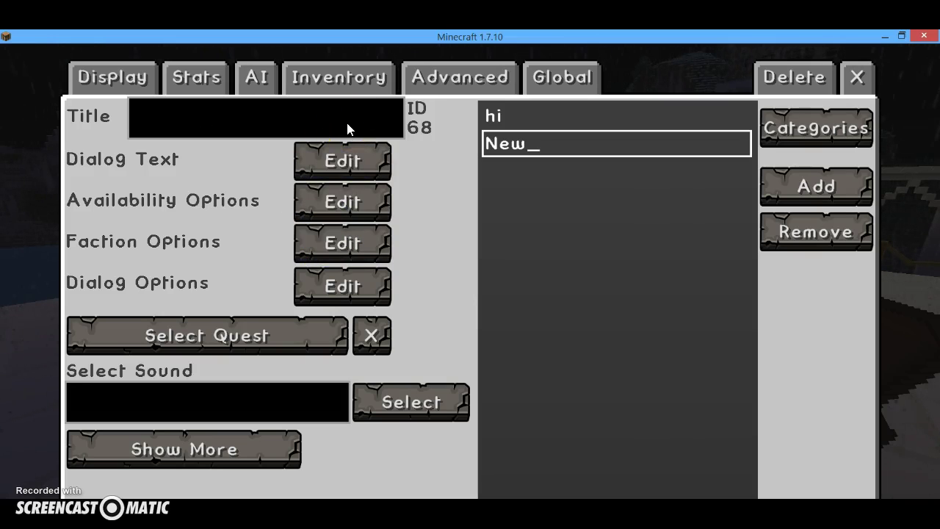
text(whatever)
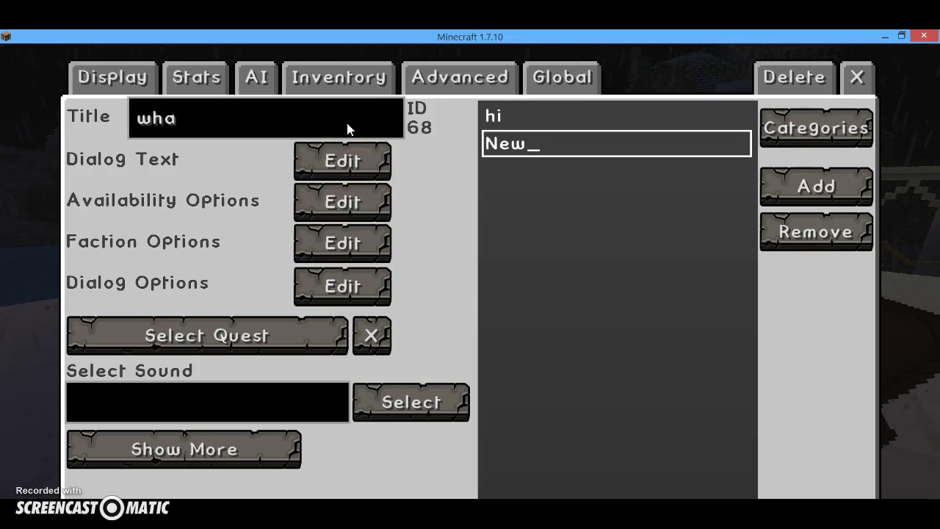
click(509, 113)
Give the hi dialog the text 'Hi there how are you doing.'.
click(515, 116)
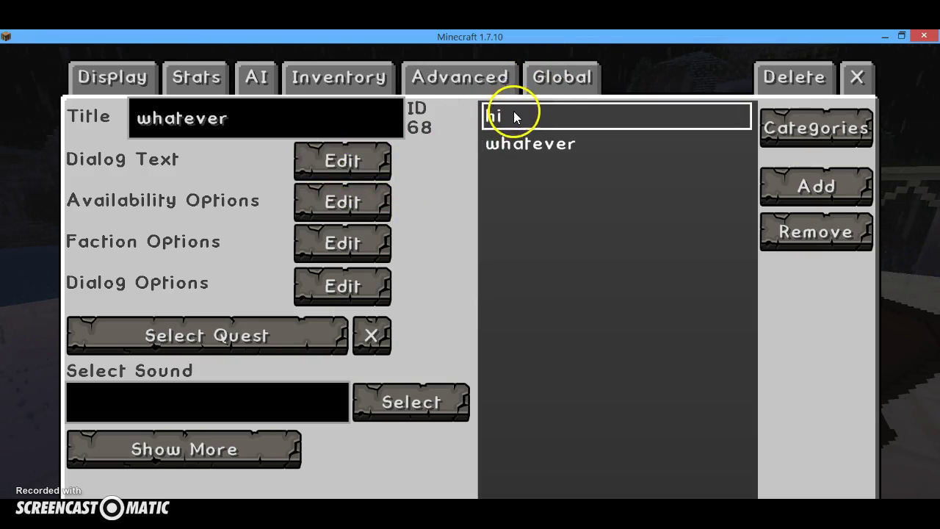
click(348, 162)
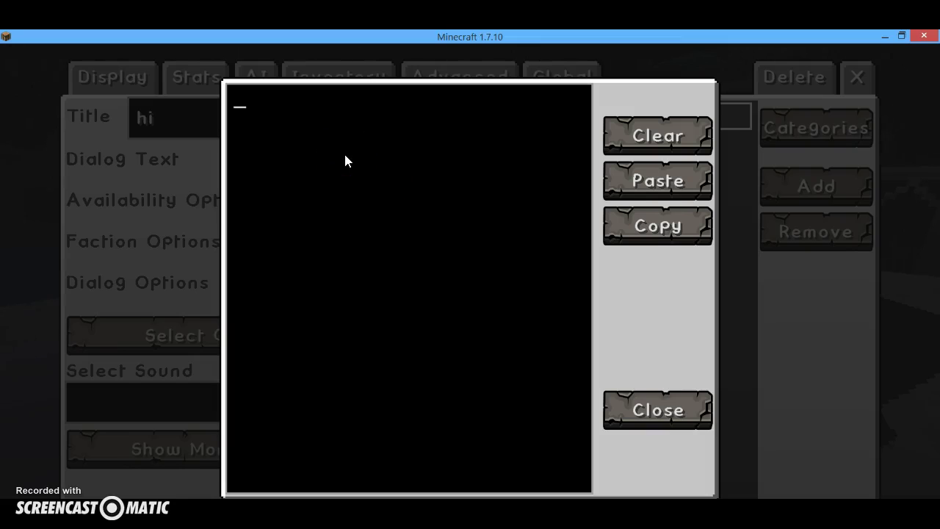
text(Hi,)
key(BackSpace)
text(there how are to)
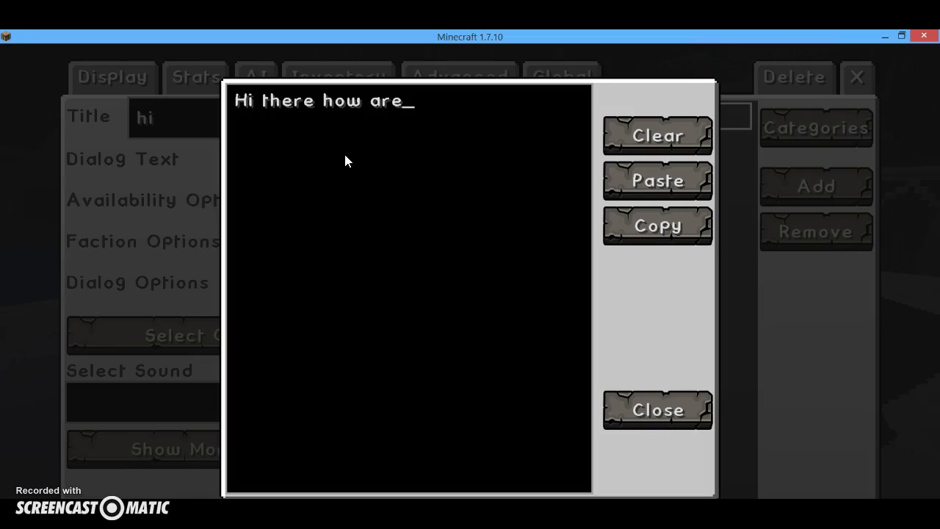
key(BackSpace)
key(BackSpace)
text(you doing.)
click(615, 403)
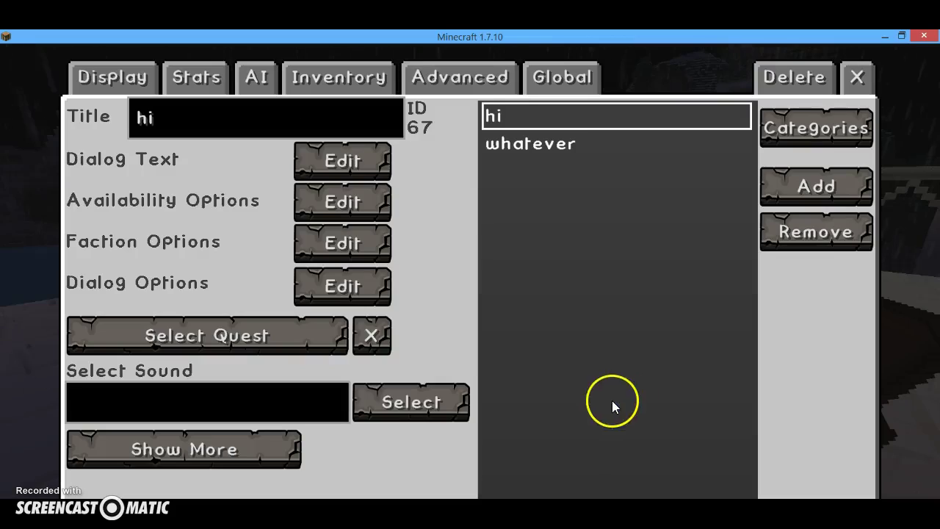
Title the hi dialog's first reply option 'I'm doing fine'.
click(368, 284)
click(347, 137)
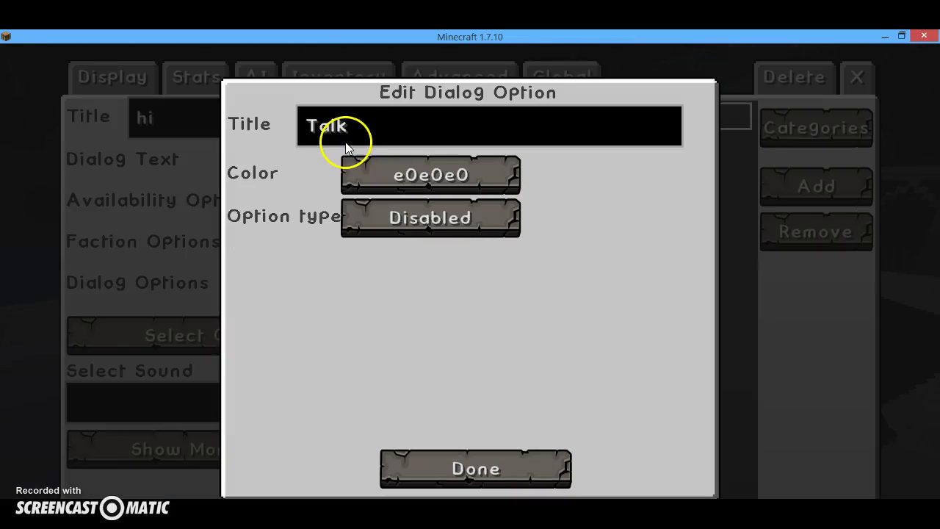
key(BackSpace)
key(BackSpace)
key(BackSpace)
key(BackSpace)
text(I'm)
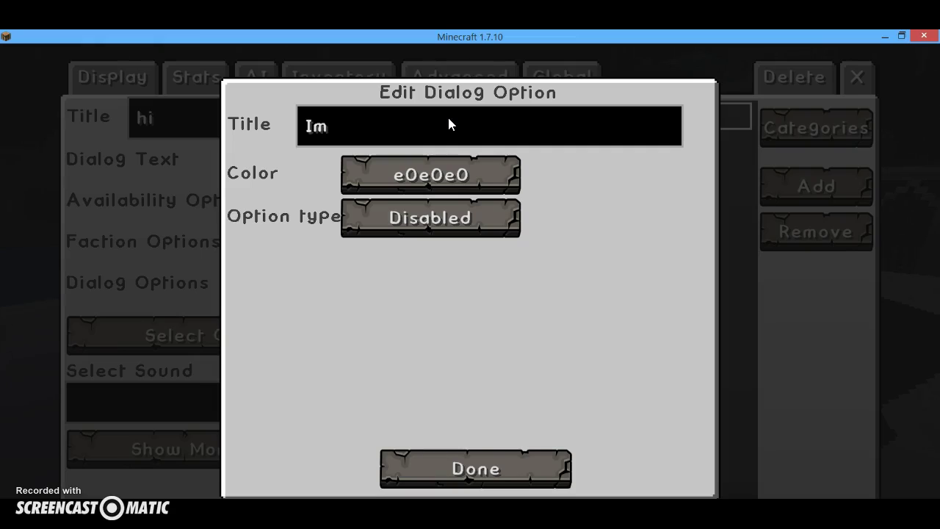
key(BackSpace)
text(m doing fid)
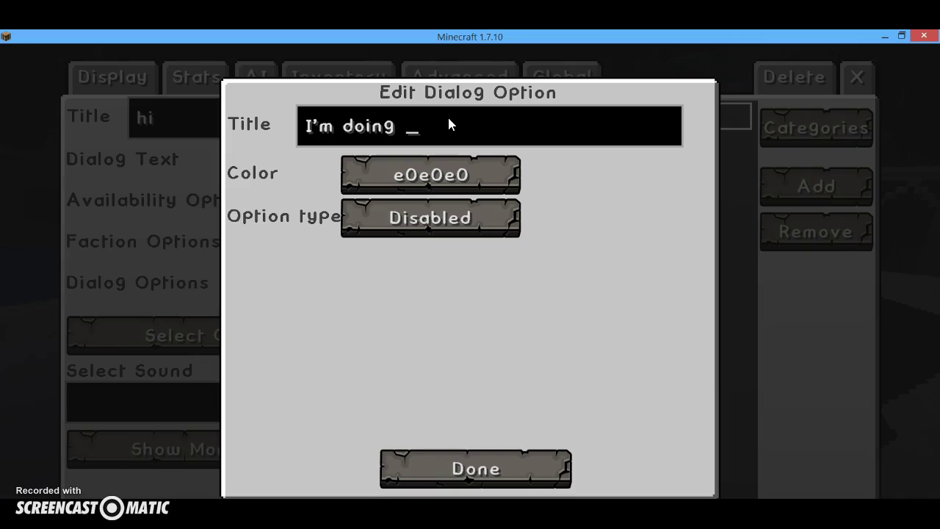
text(ne)
Set the first reply's option type to Dialog and open the dialog picker.
click(450, 216)
click(451, 219)
click(450, 219)
click(450, 219)
click(433, 250)
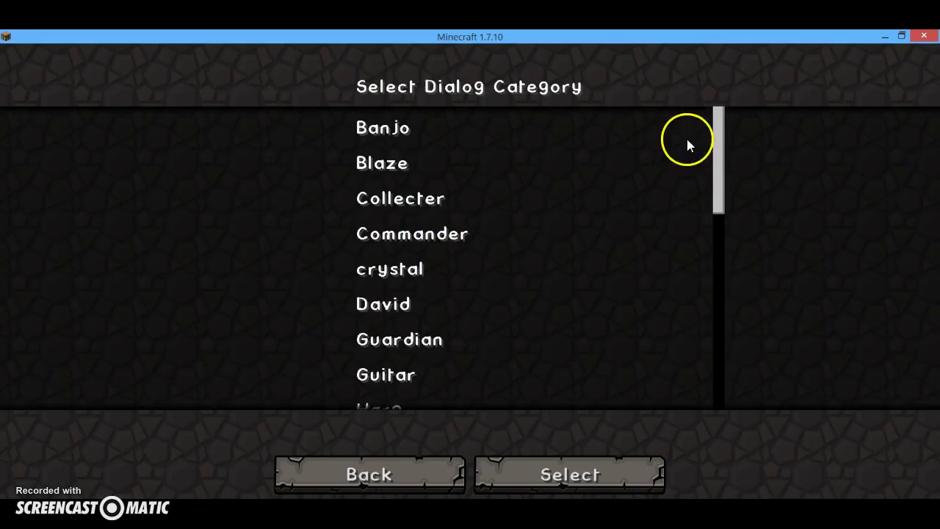
scroll(712, 165, down, 4)
drag(703, 181, 716, 110)
drag(716, 146, 615, 313)
scroll(623, 290, up, 4)
scroll(619, 307, down, 3)
Link the first reply to the whatever dialog in category test and save it.
click(531, 324)
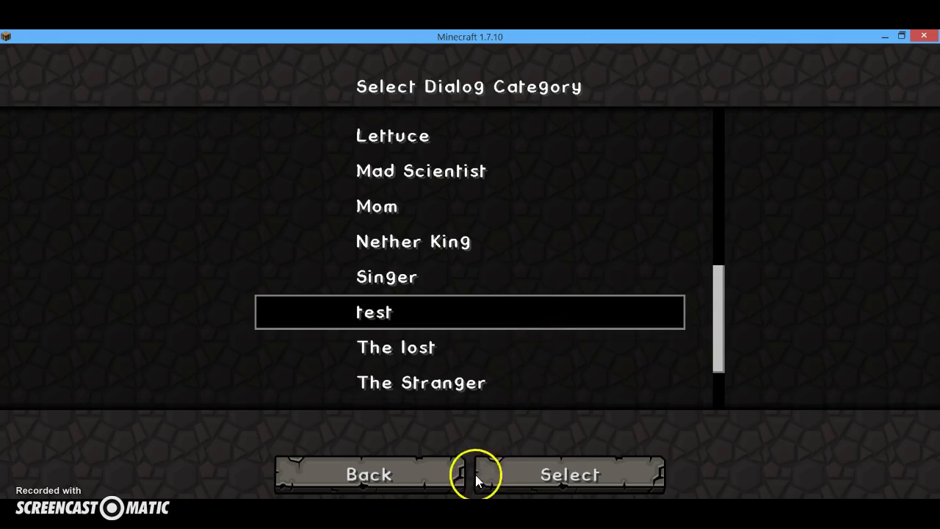
click(540, 477)
click(485, 240)
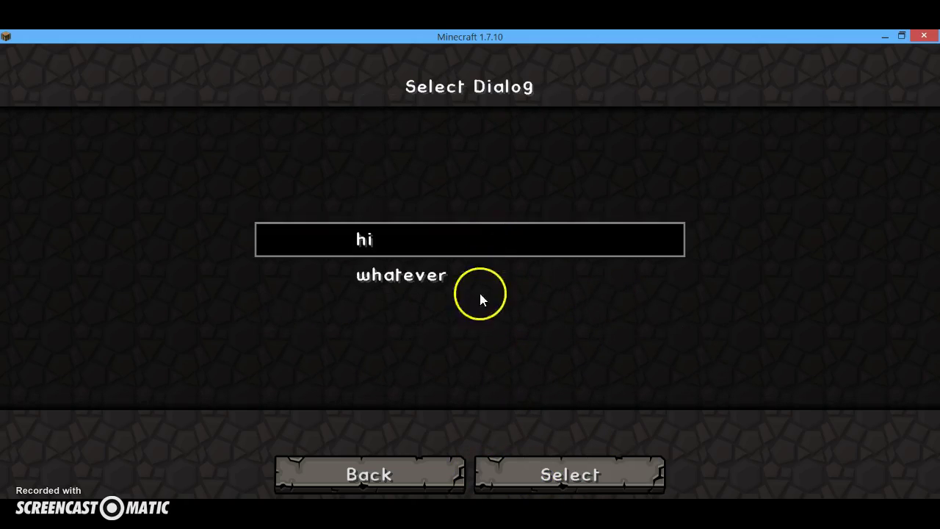
click(524, 470)
click(465, 276)
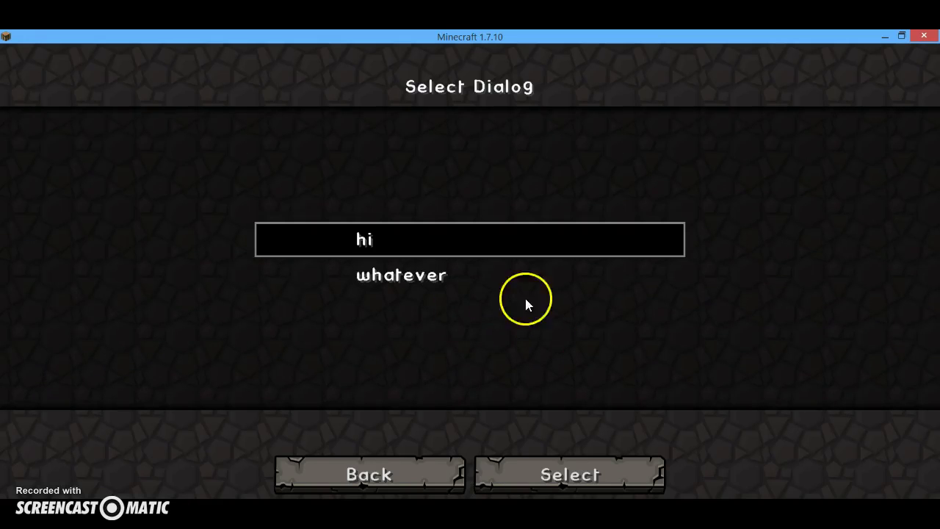
click(445, 293)
click(522, 468)
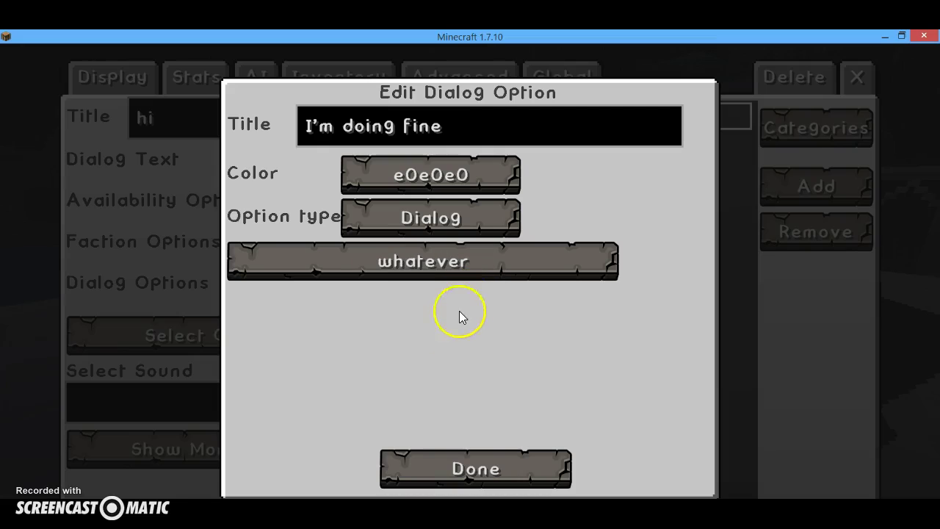
click(462, 468)
click(441, 470)
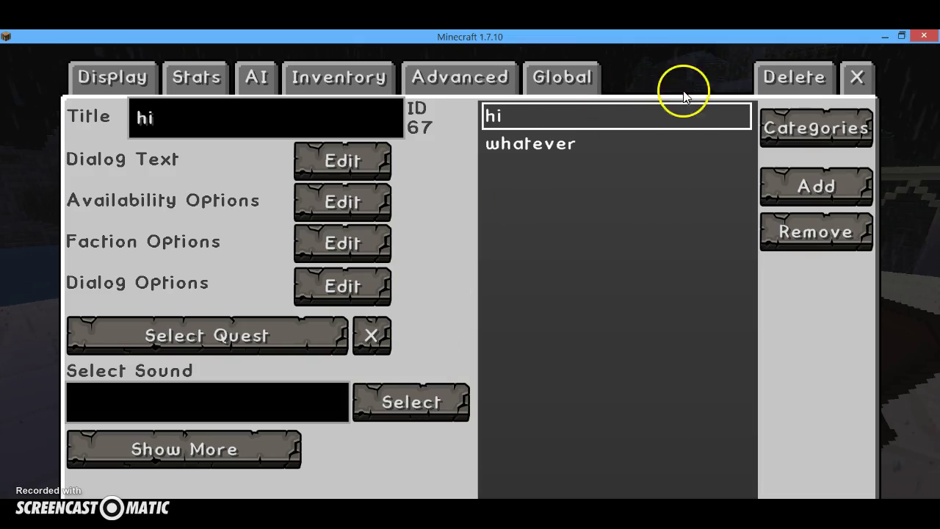
Title the second reply 'I am having a horrible day.' and set its option type to Dialog.
click(376, 288)
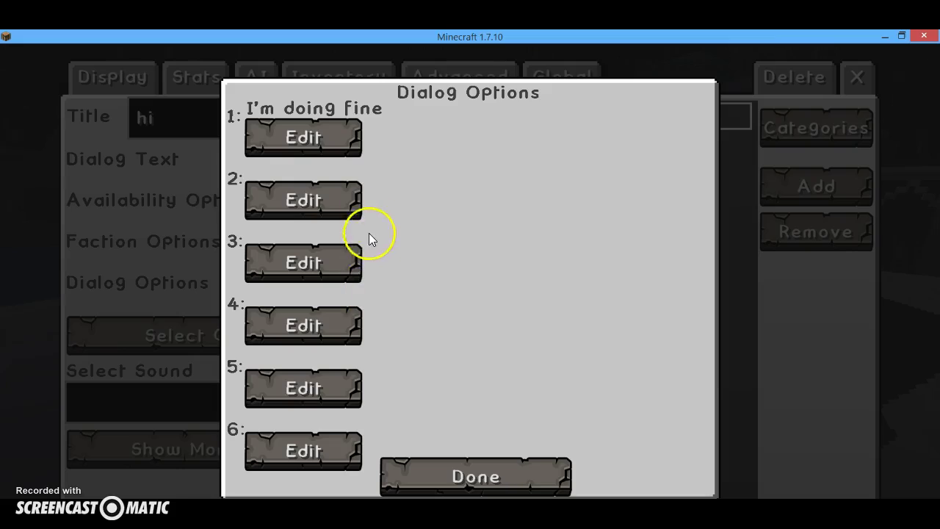
click(358, 199)
click(416, 136)
key(BackSpace)
key(BackSpace)
key(BackSpace)
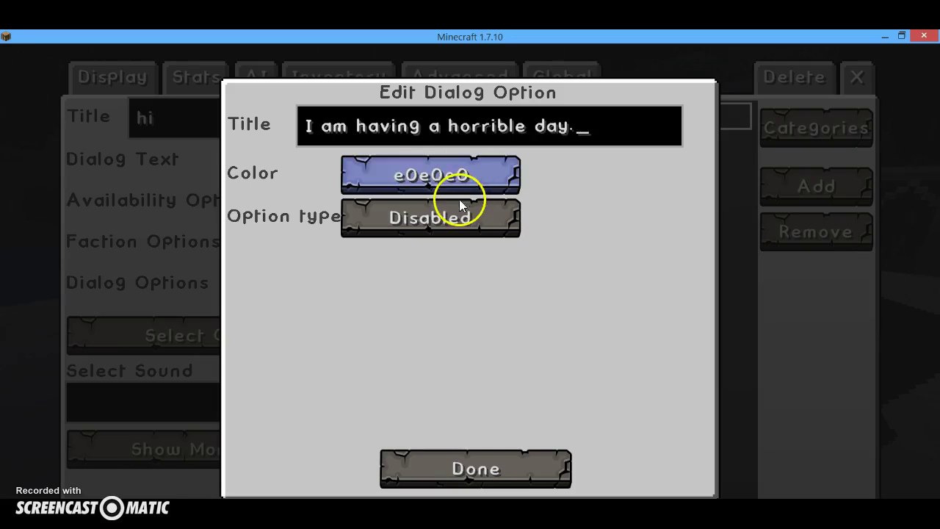
click(450, 221)
click(448, 221)
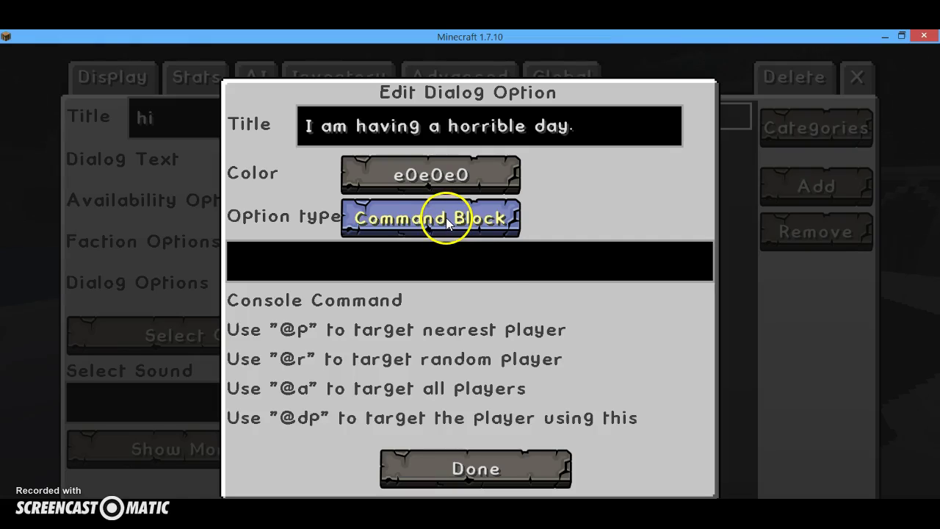
click(445, 217)
click(440, 222)
Link the second reply to the whatever dialog in category test and save the options.
click(415, 262)
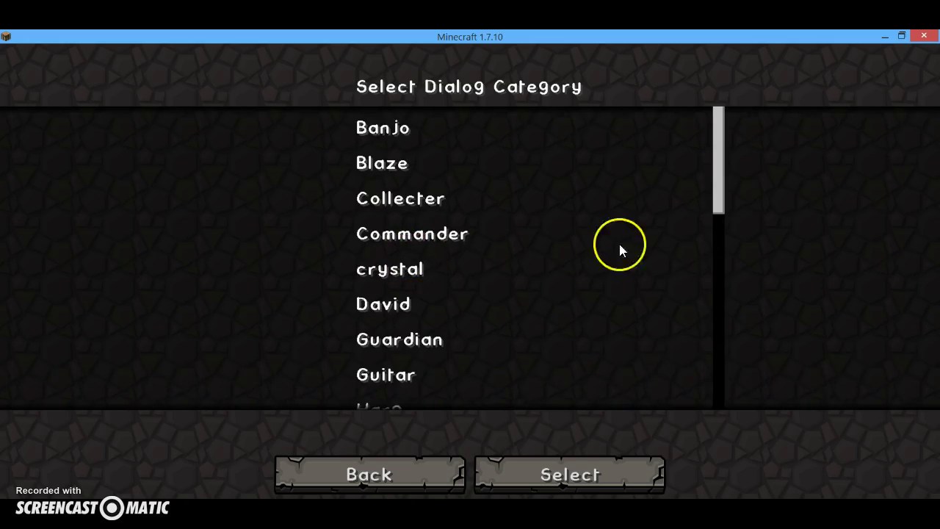
drag(723, 215, 673, 304)
click(593, 373)
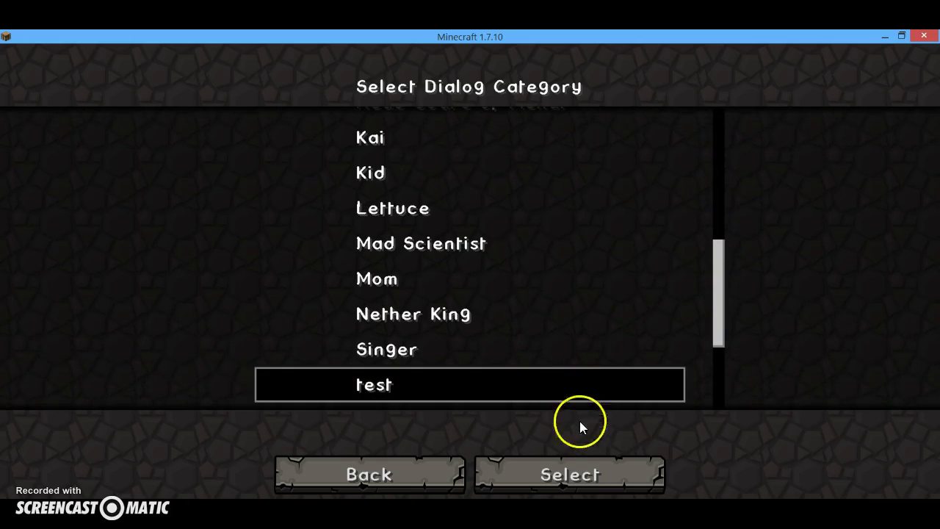
click(598, 474)
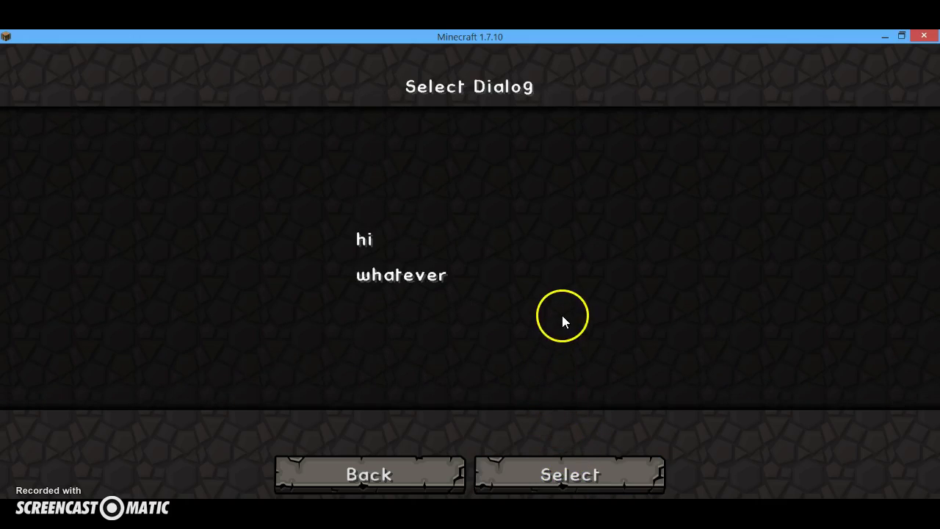
click(553, 285)
click(535, 467)
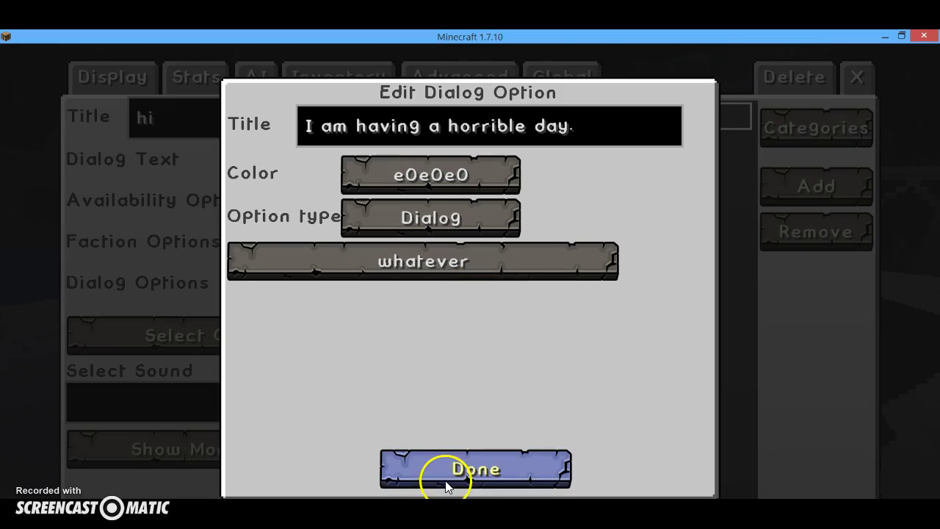
click(433, 479)
click(456, 462)
click(565, 151)
Give the whatever dialog the text 'Oh, I am doing ok.'.
click(342, 161)
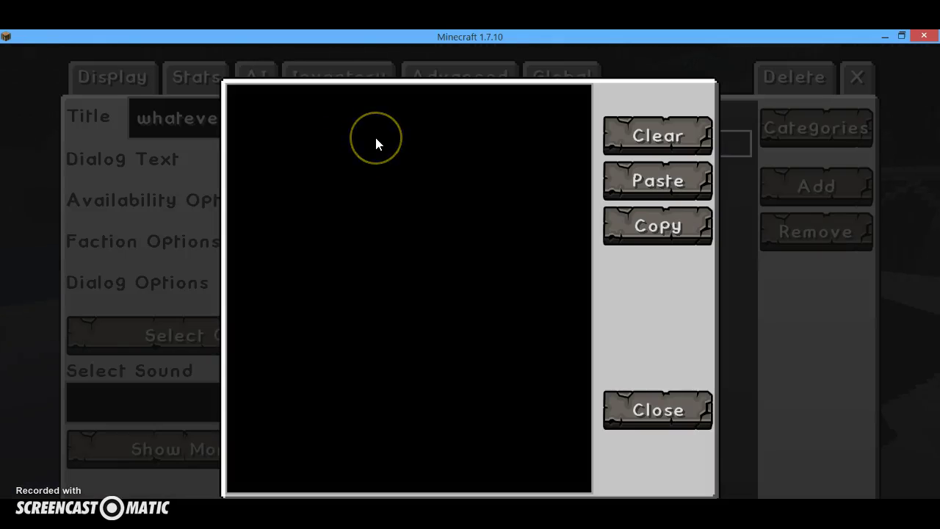
text(Oh, I am doing ok.)
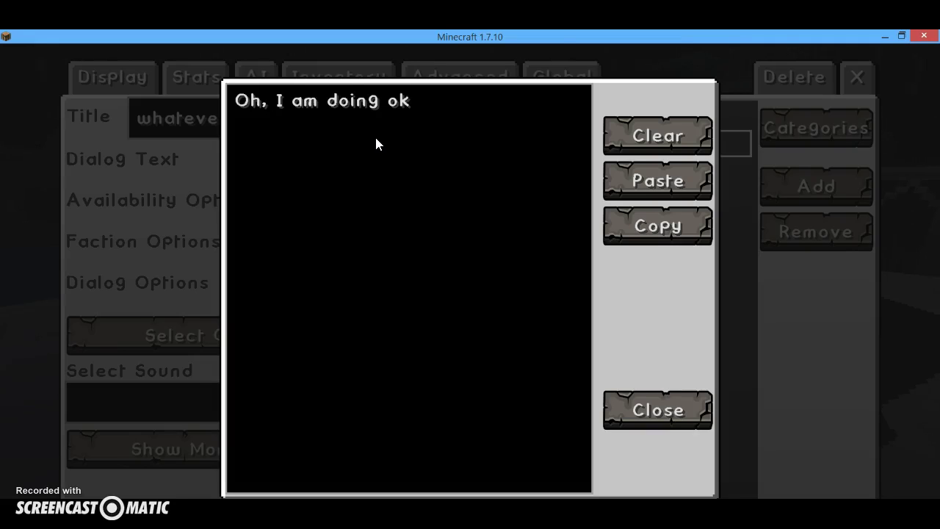
click(628, 313)
click(645, 408)
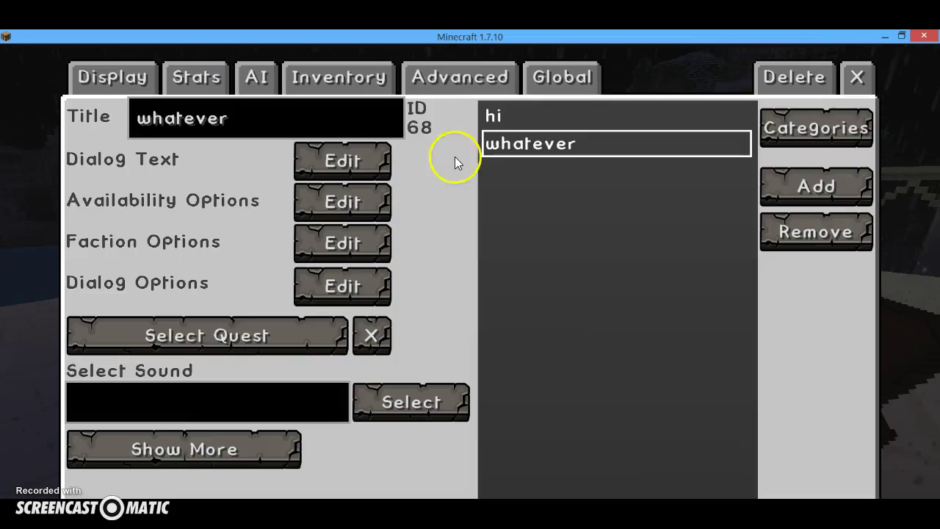
Assign the hi dialog from category test to Div's dialog slot 0.
click(450, 79)
click(476, 332)
click(367, 181)
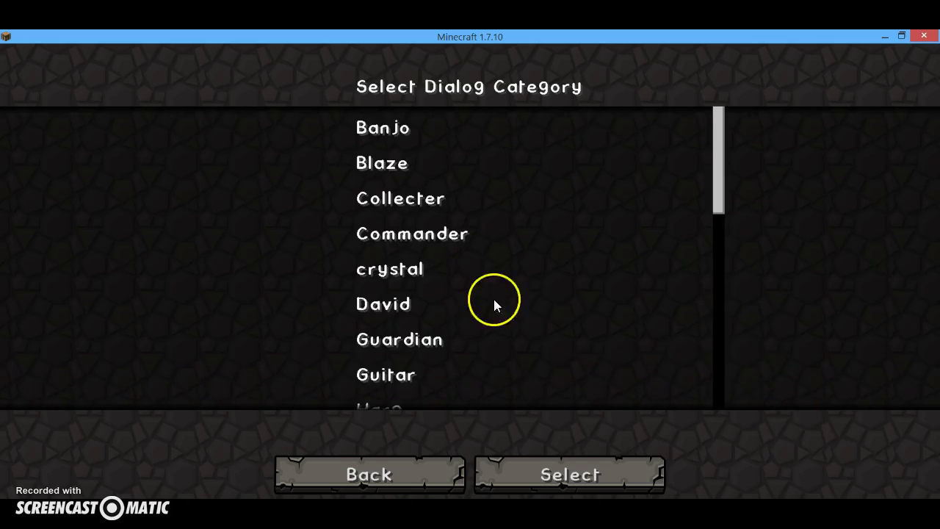
click(430, 471)
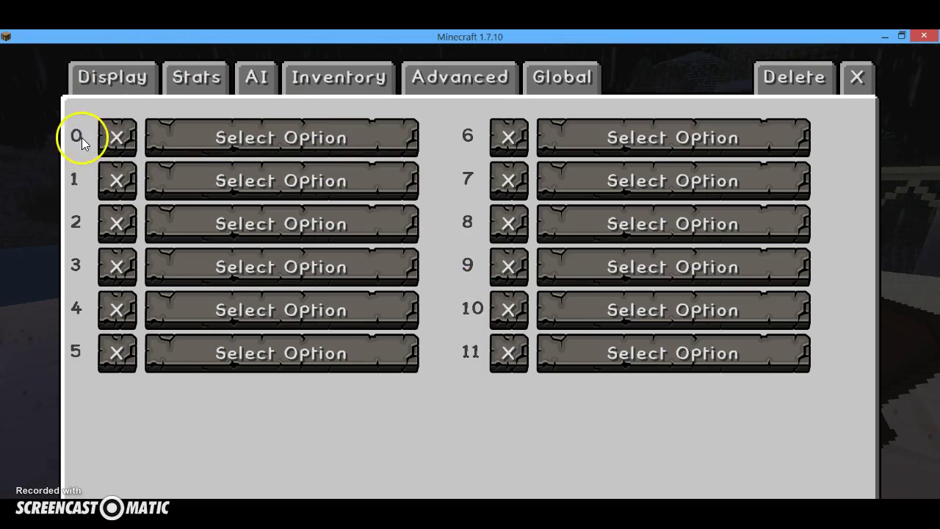
click(250, 143)
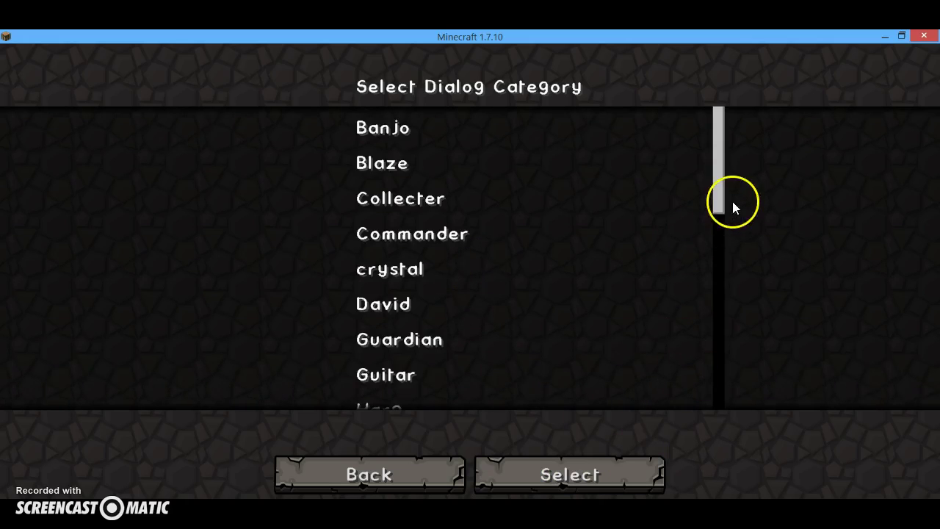
drag(727, 234, 728, 383)
click(427, 232)
click(636, 474)
click(374, 235)
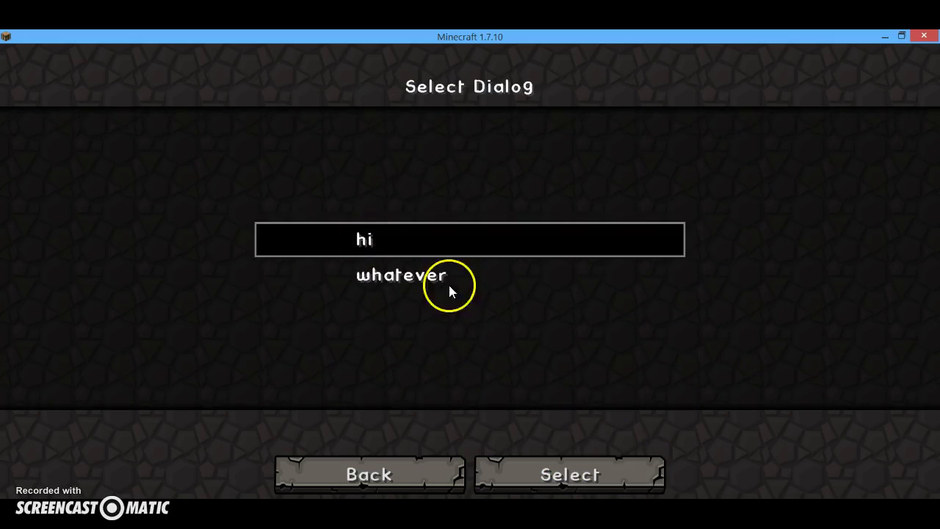
click(656, 465)
Talk to Div, answer 'I'm doing fine' to reach whatever, then reopen Div's editor with the NPC Wand.
click(857, 78)
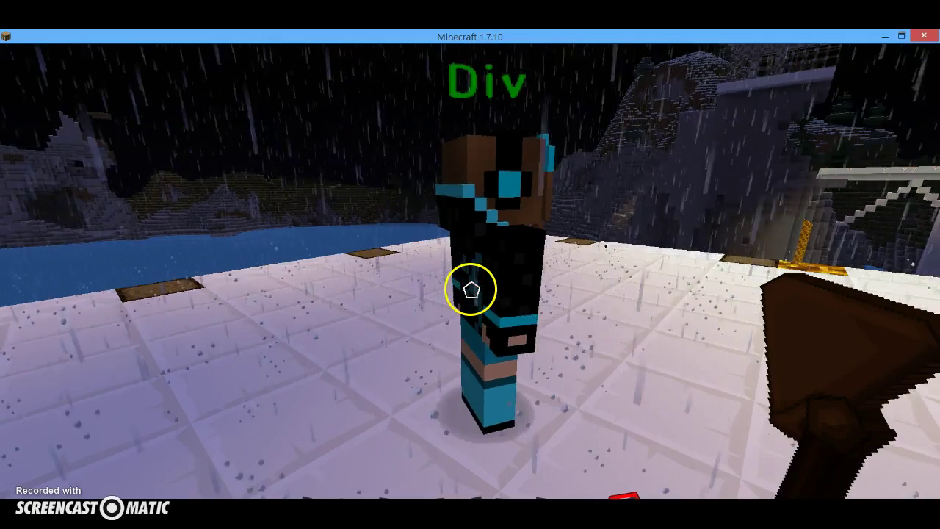
right_click(470, 289)
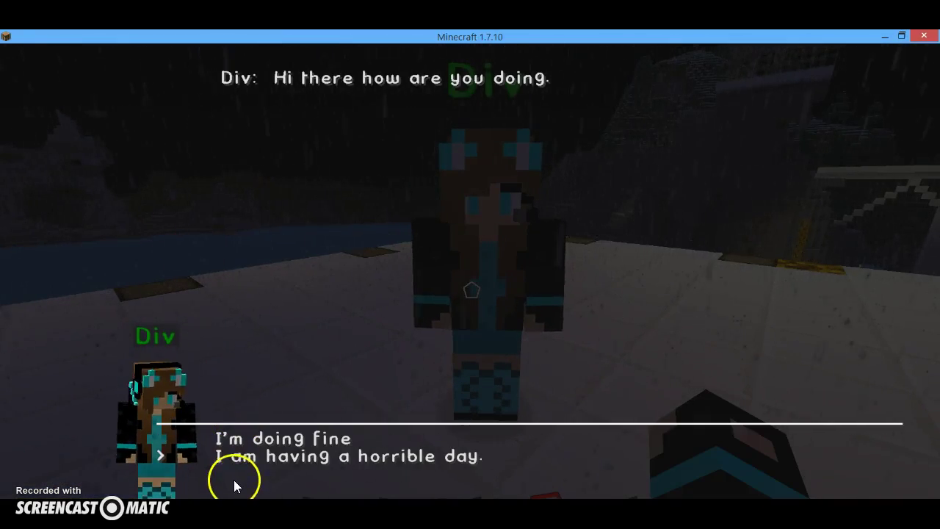
click(230, 437)
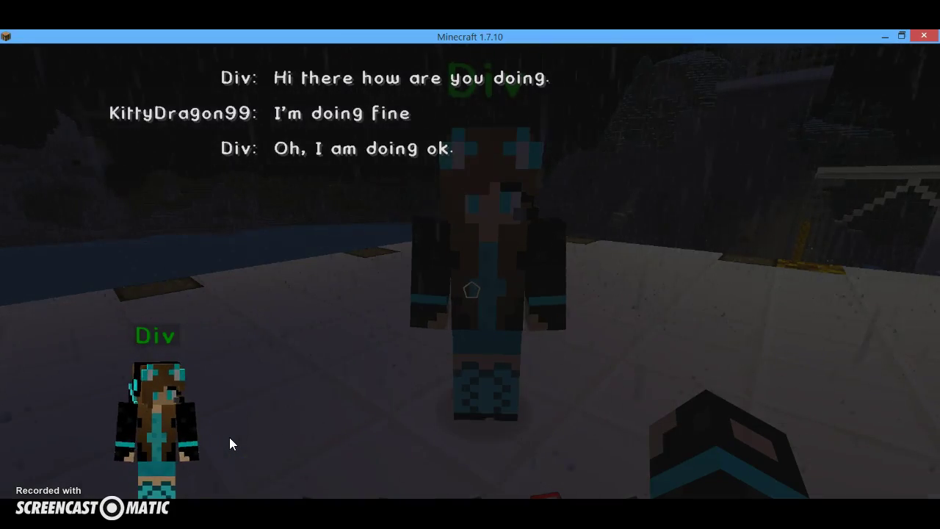
click(229, 435)
scroll(470, 265, down, 1)
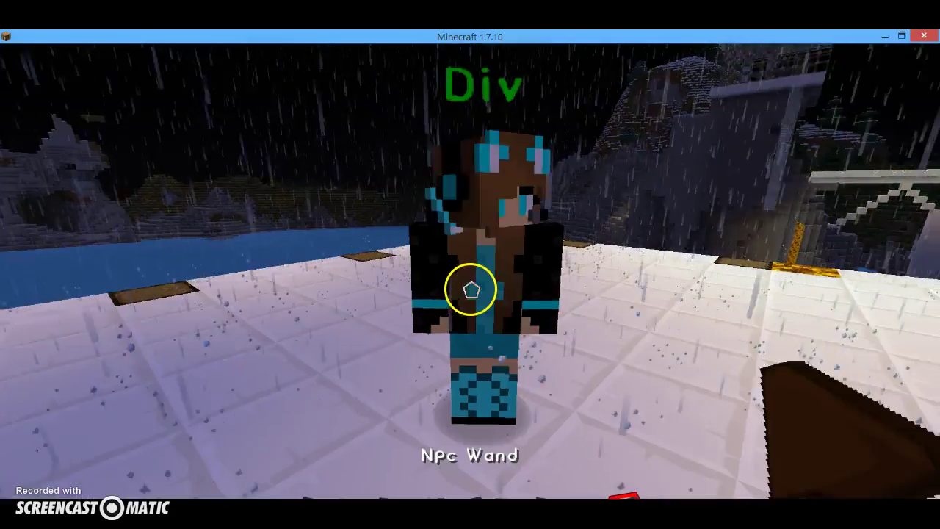
right_click(471, 290)
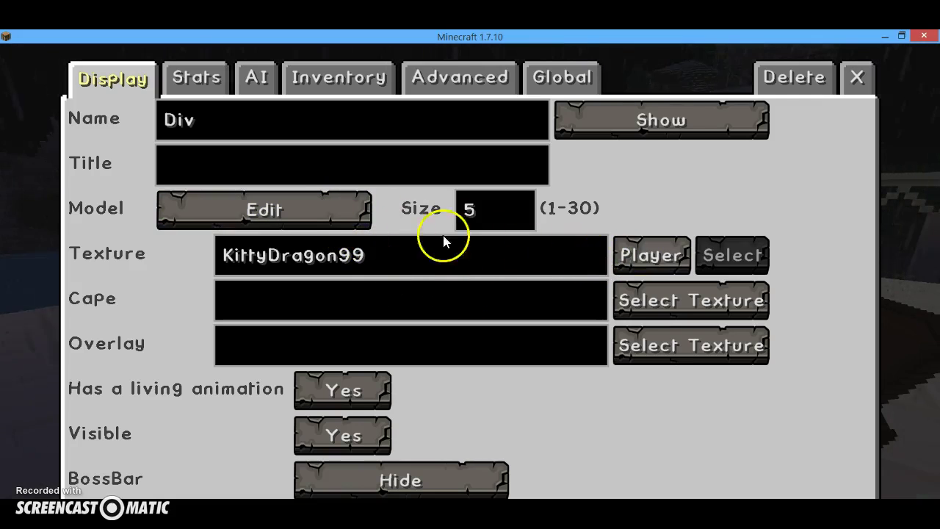
click(662, 253)
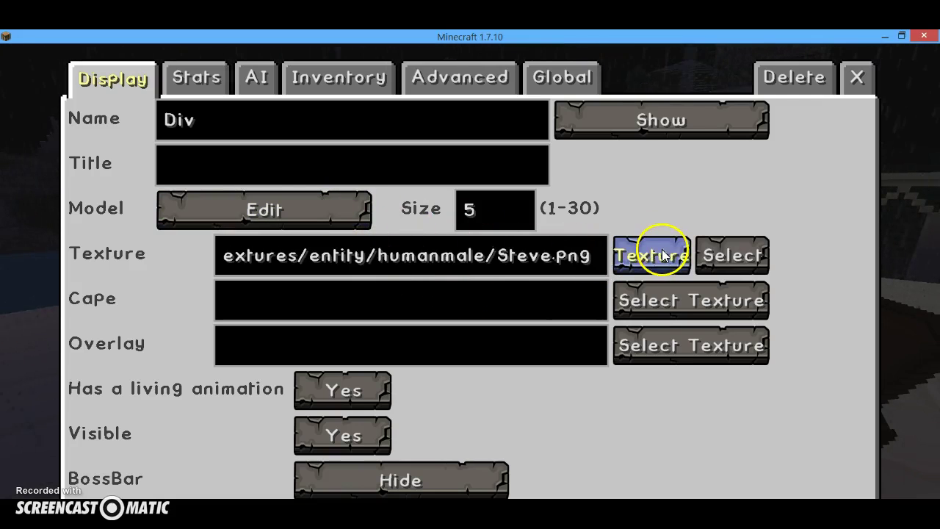
click(245, 209)
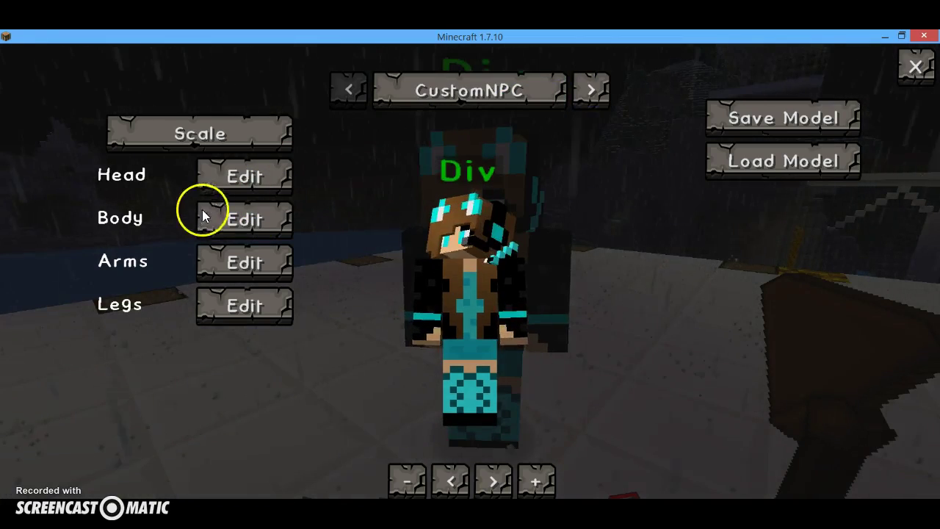
click(234, 218)
click(283, 260)
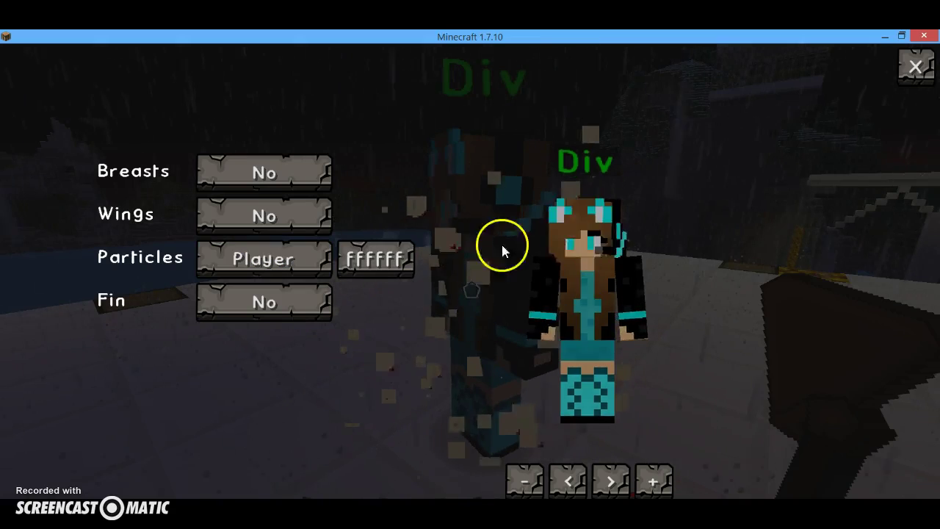
click(309, 268)
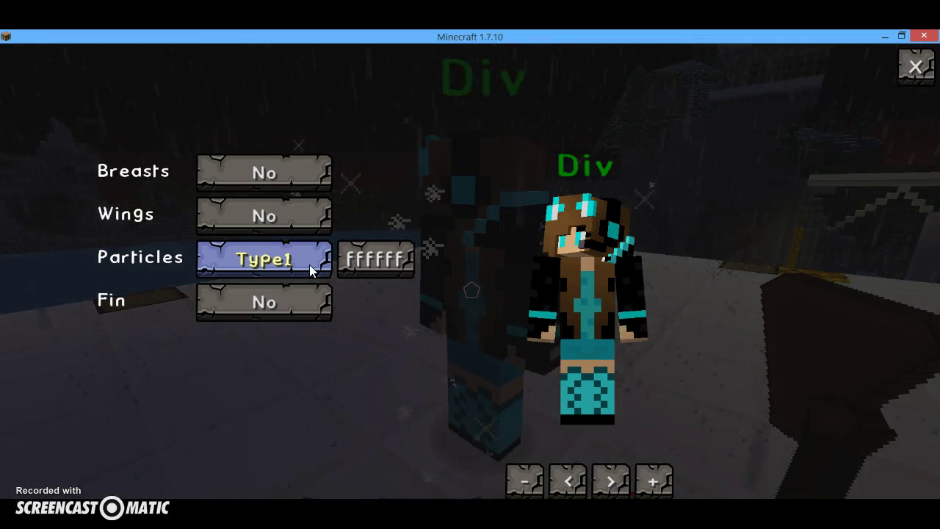
click(309, 264)
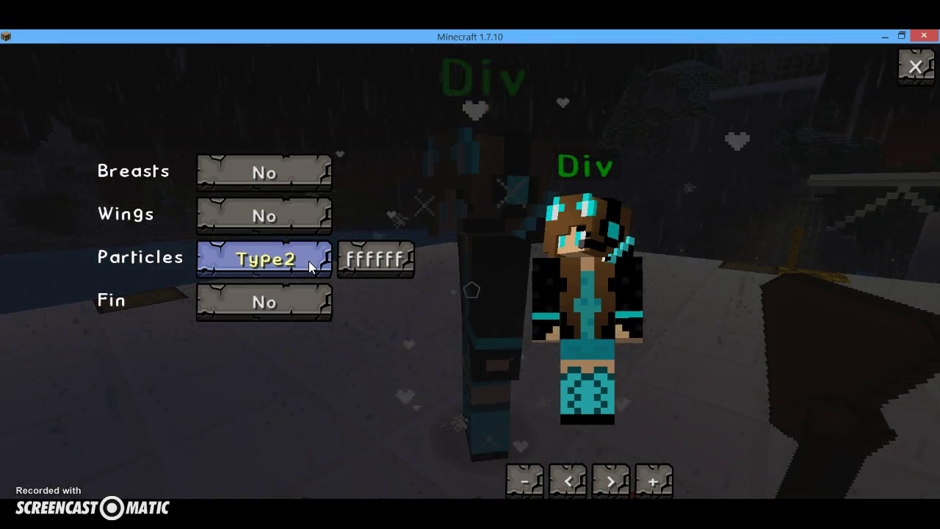
click(308, 263)
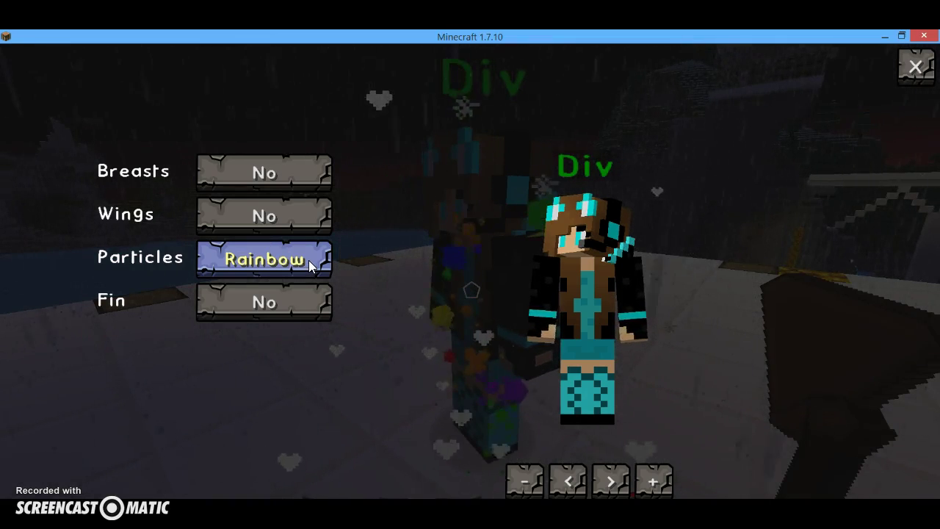
click(309, 266)
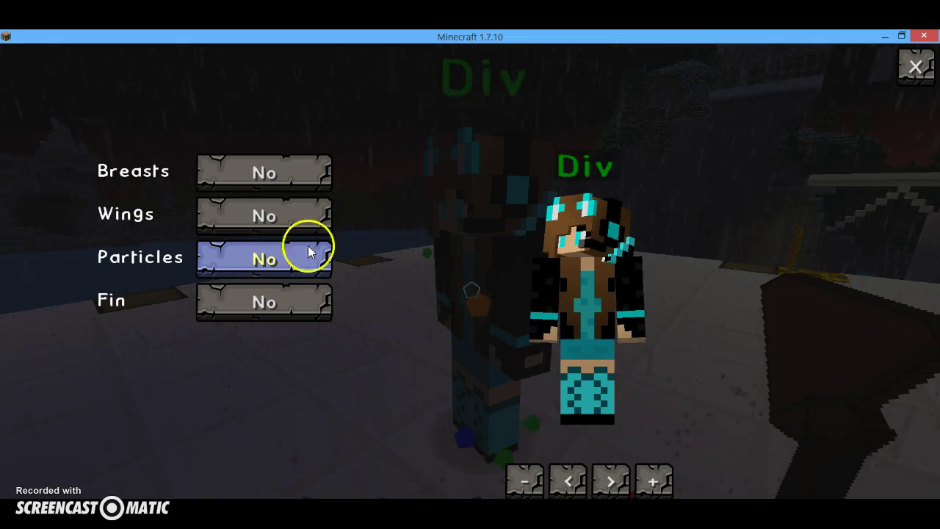
click(287, 213)
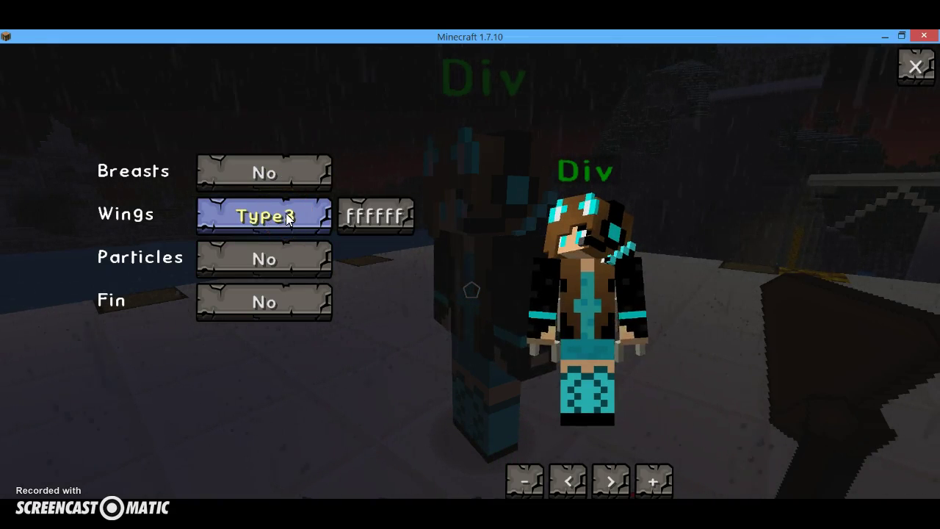
click(286, 213)
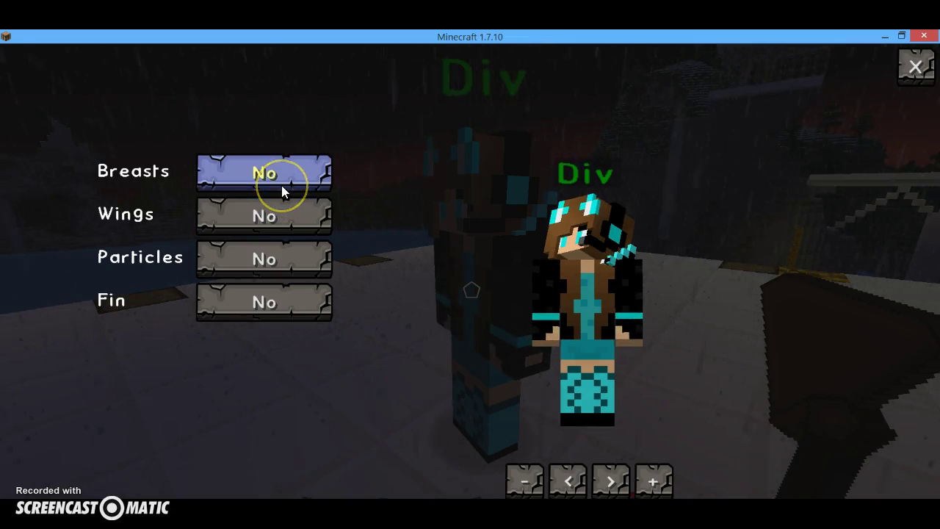
click(282, 188)
click(281, 185)
click(281, 186)
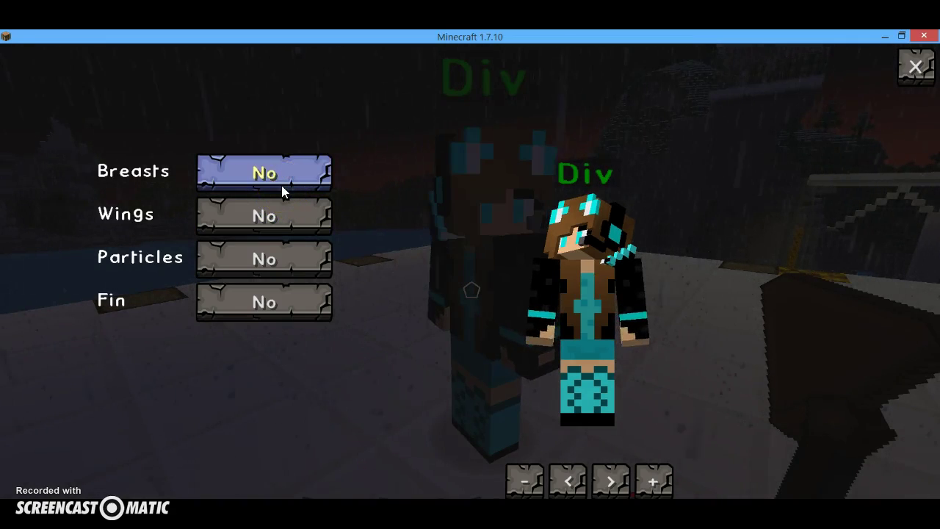
click(277, 193)
click(234, 311)
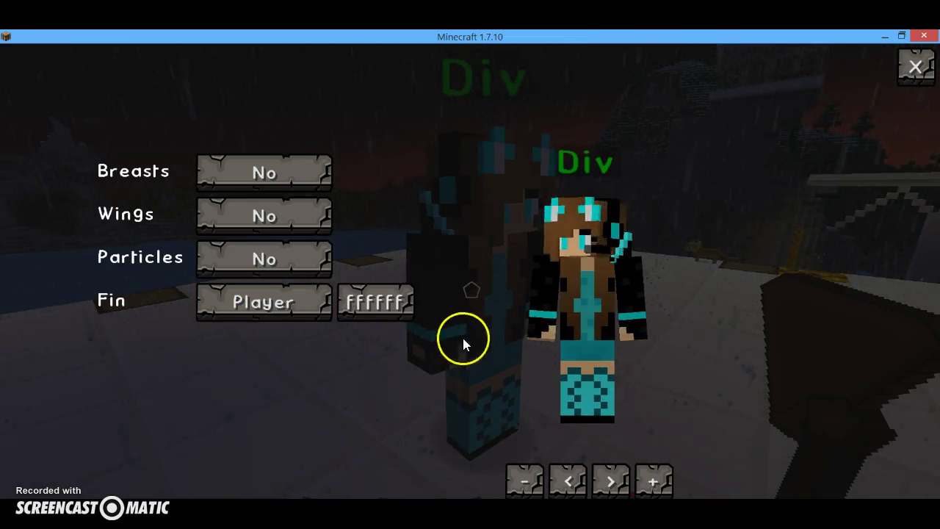
click(330, 298)
click(330, 298)
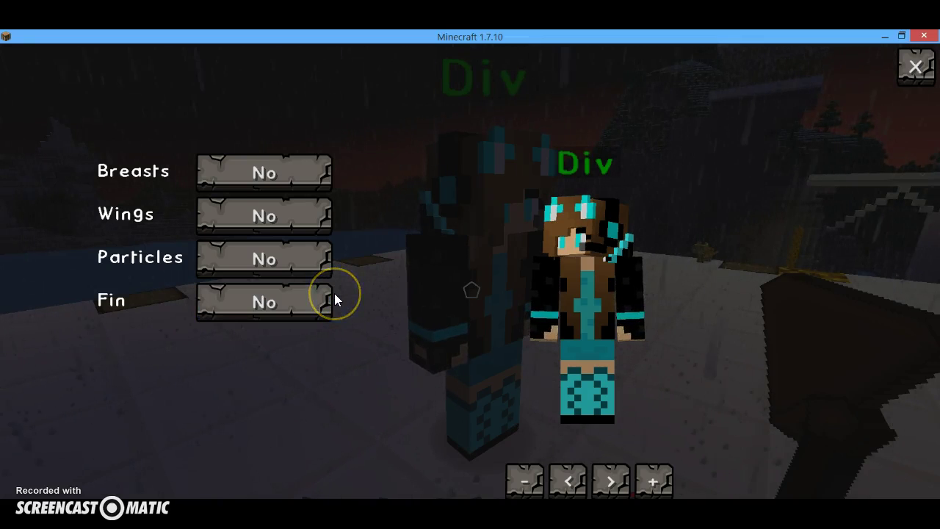
click(921, 66)
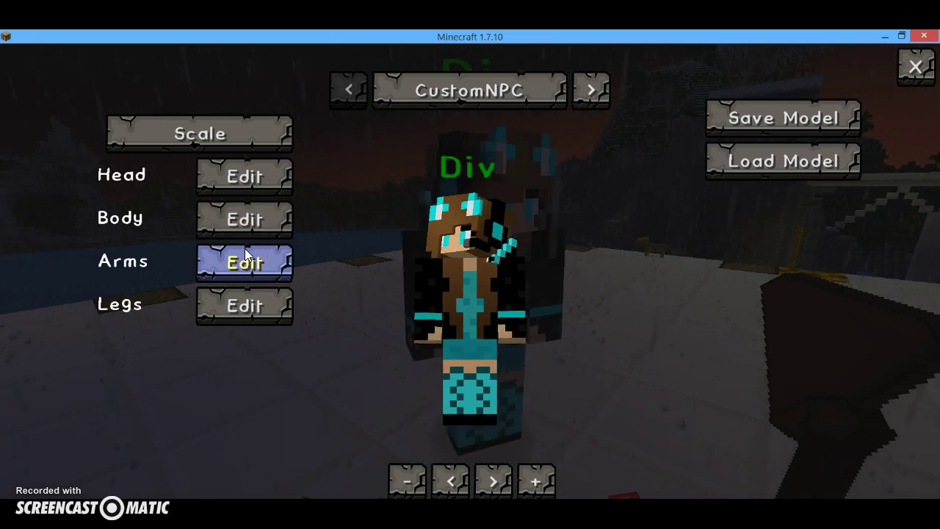
click(255, 292)
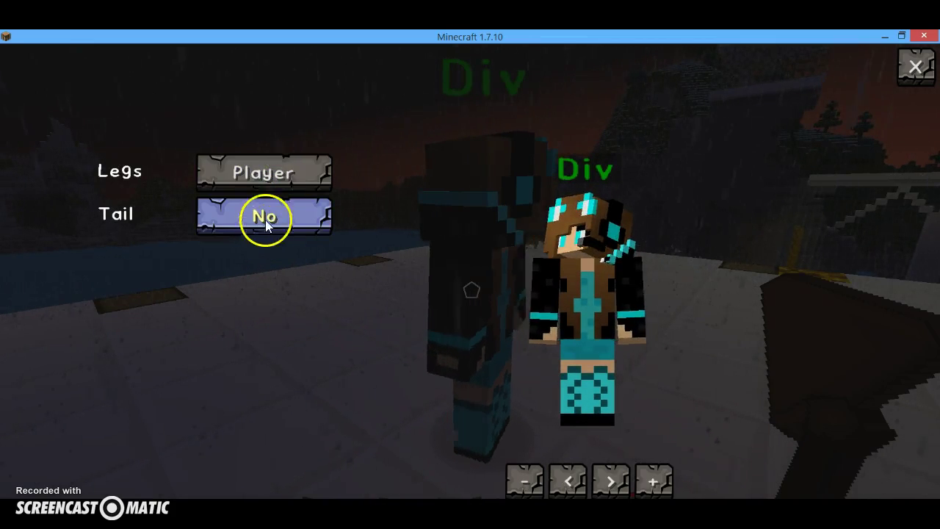
click(289, 176)
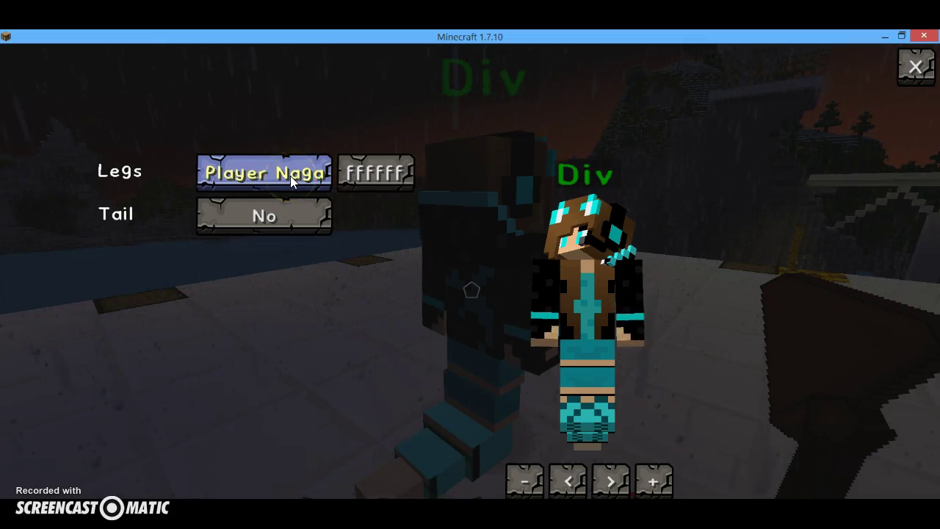
click(290, 176)
click(291, 176)
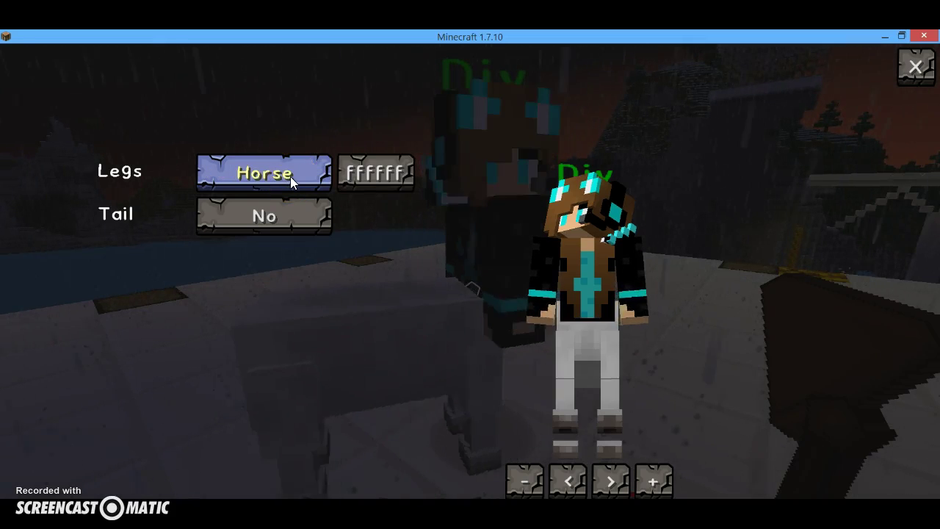
click(290, 176)
click(288, 177)
click(289, 176)
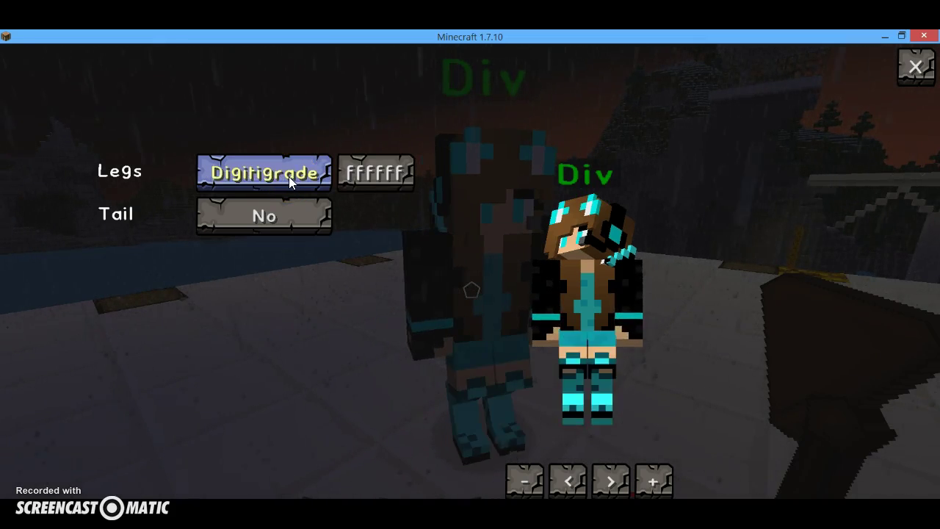
click(289, 176)
click(289, 176)
click(288, 177)
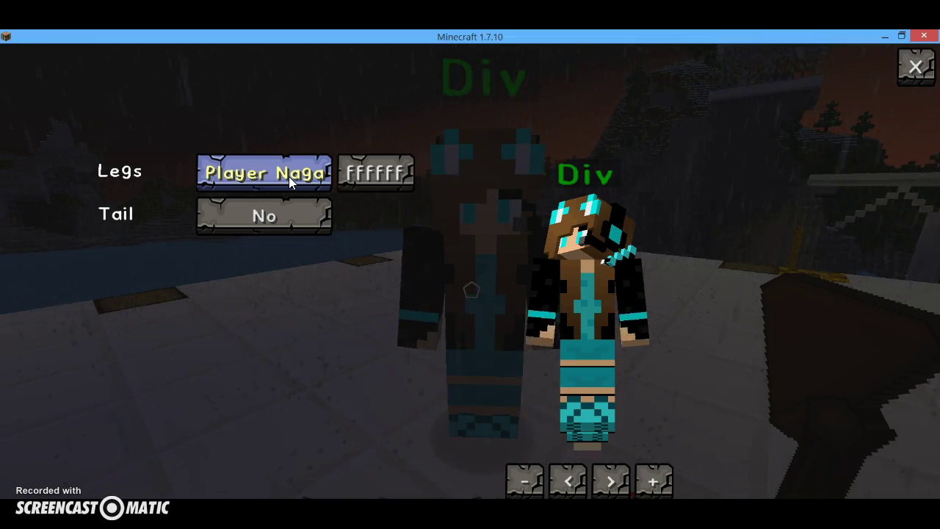
click(289, 176)
click(288, 177)
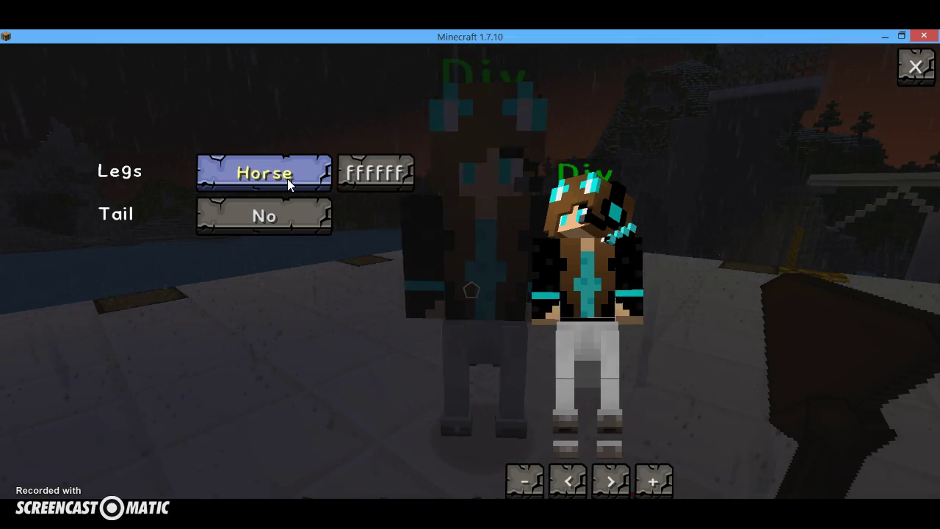
click(288, 177)
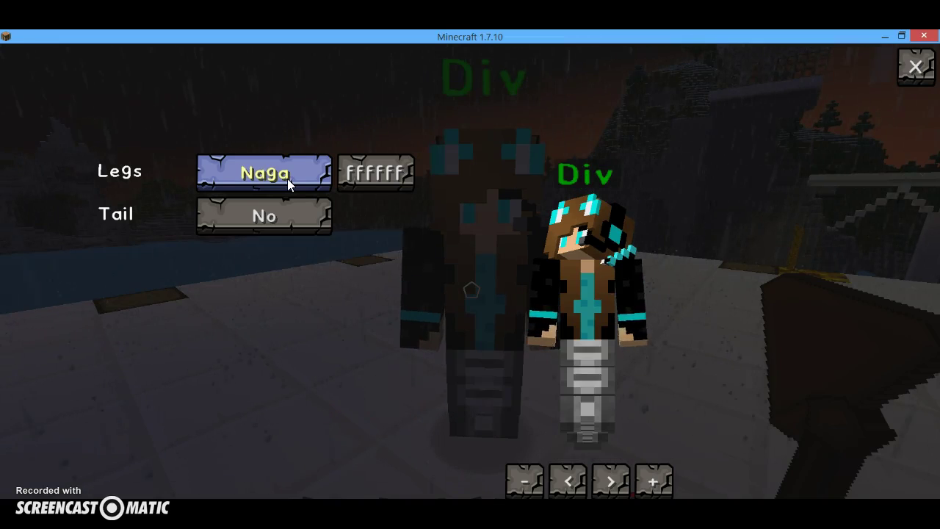
click(288, 179)
click(286, 180)
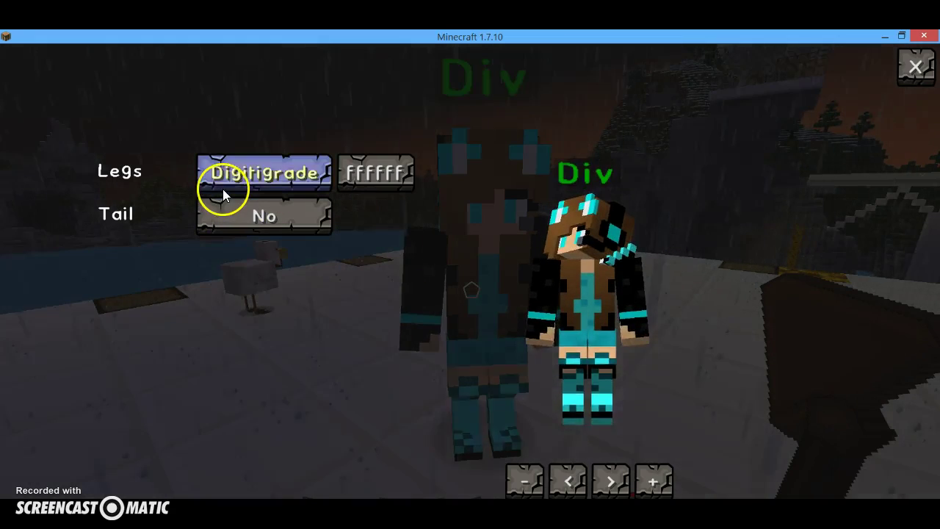
click(222, 188)
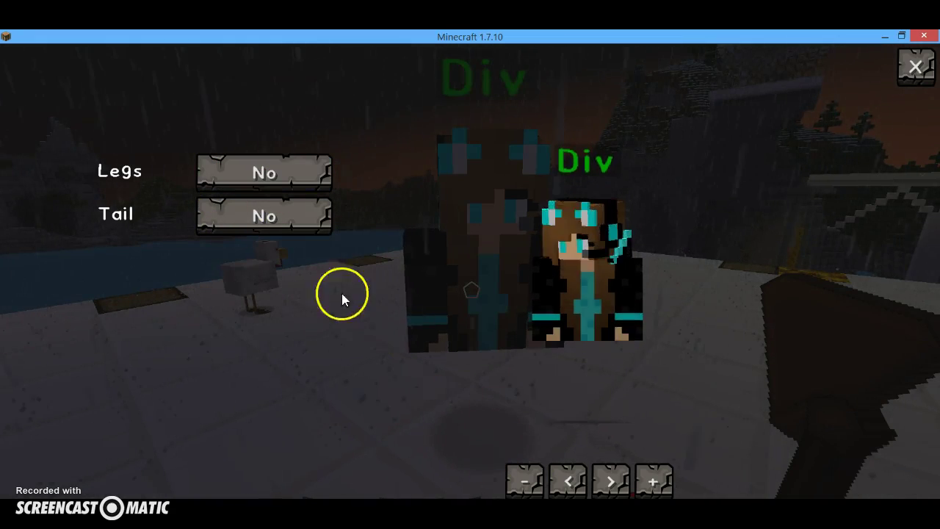
click(313, 184)
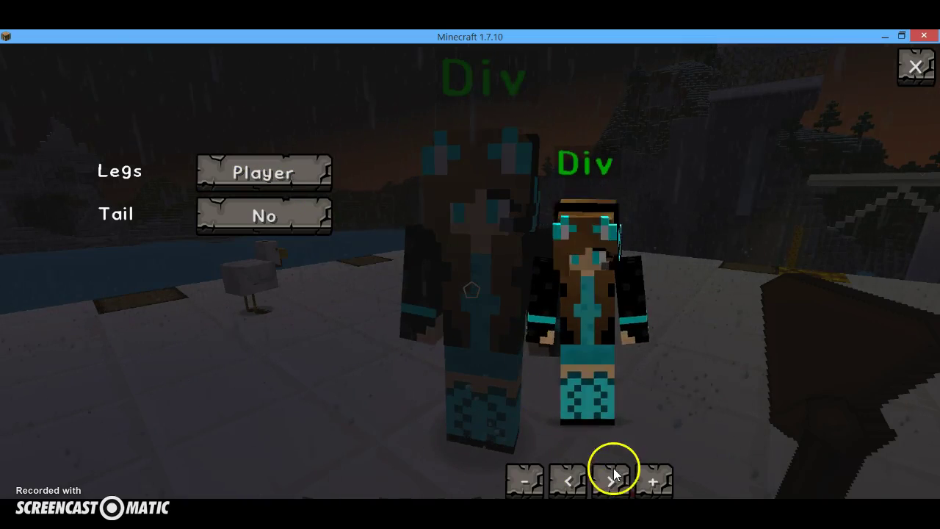
click(912, 67)
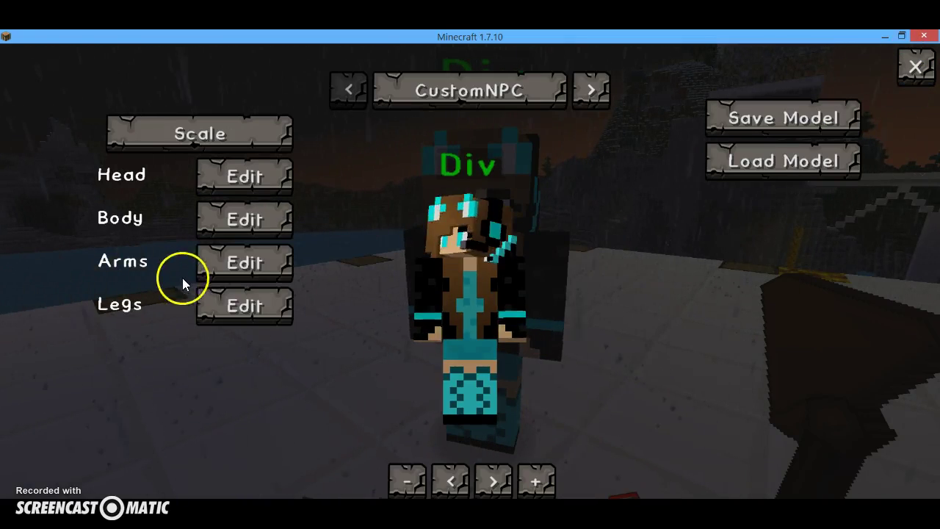
click(234, 276)
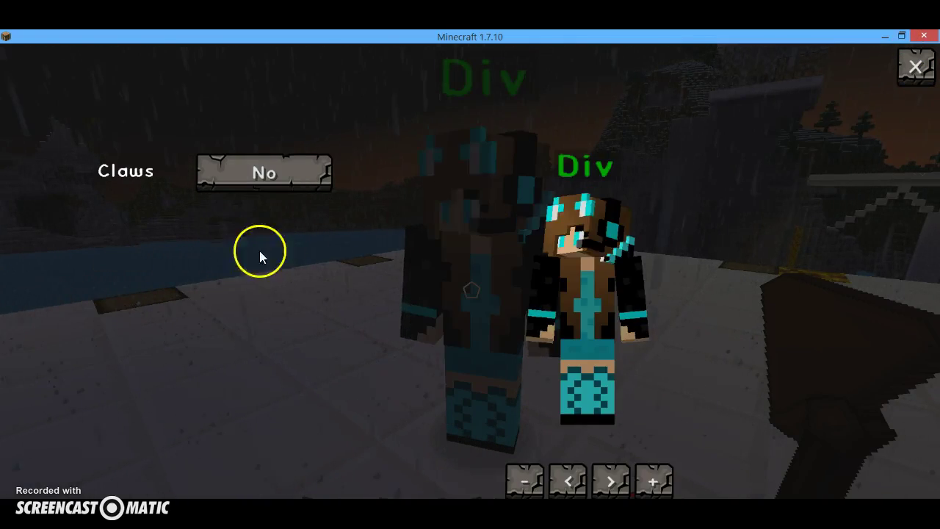
click(299, 157)
click(299, 157)
click(299, 157)
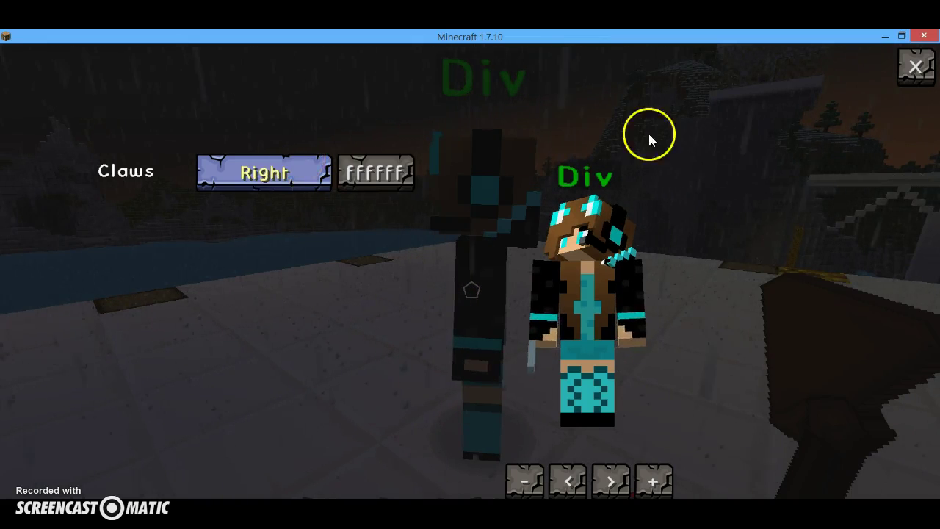
click(319, 172)
click(915, 66)
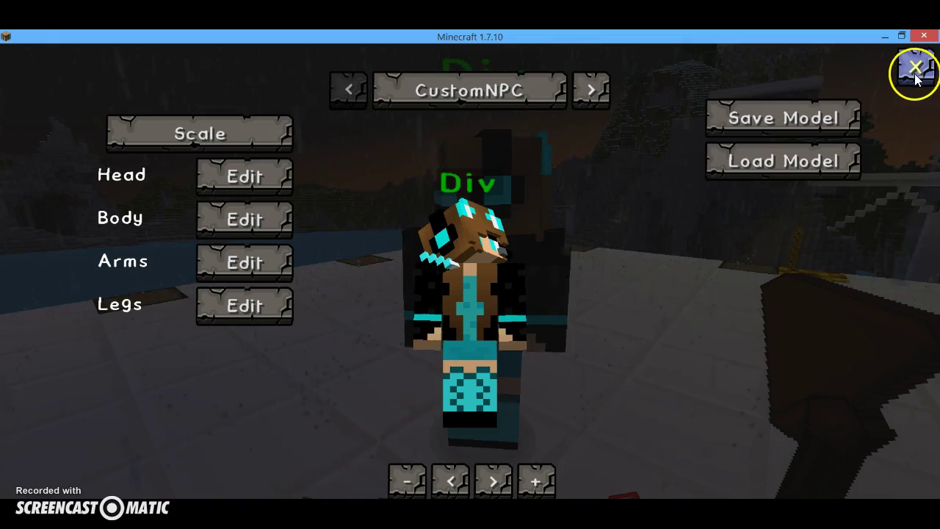
Browse Div's model list forward past Alien, Ant and Apple Cow to Dragon.
click(581, 95)
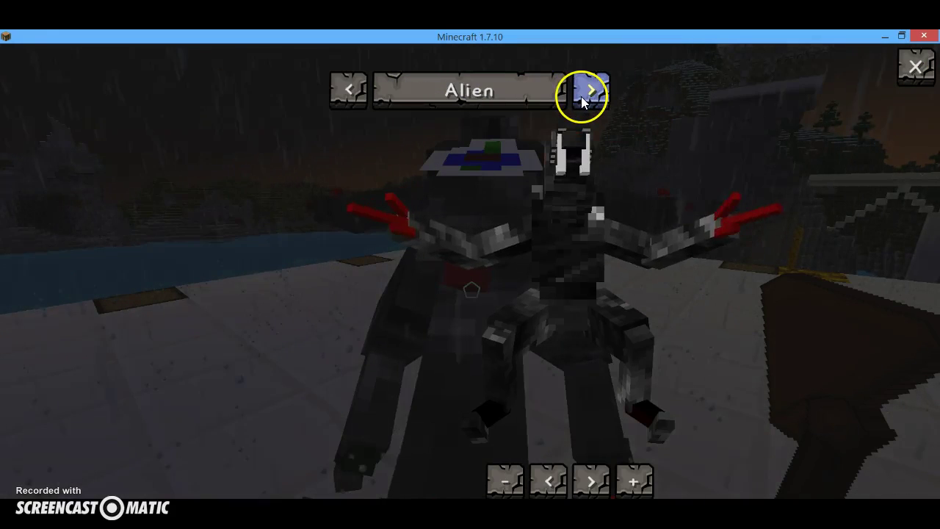
click(583, 97)
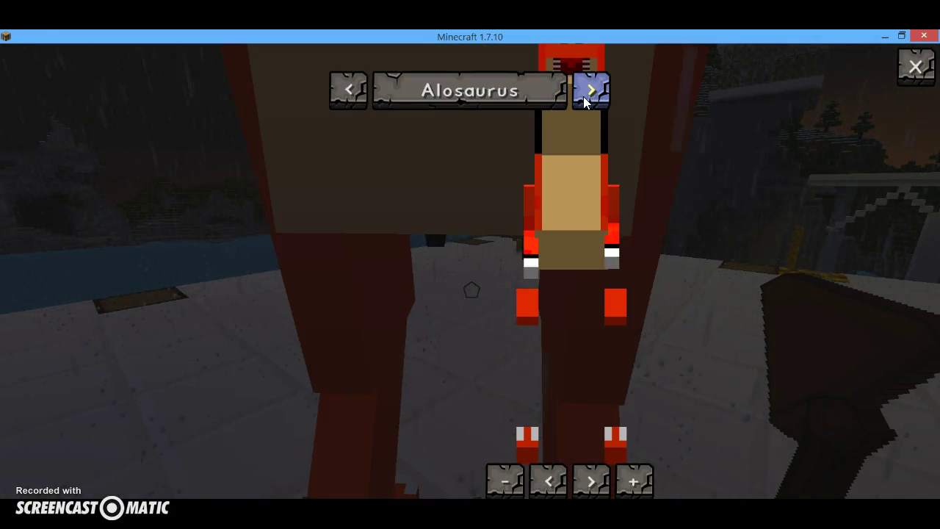
click(583, 96)
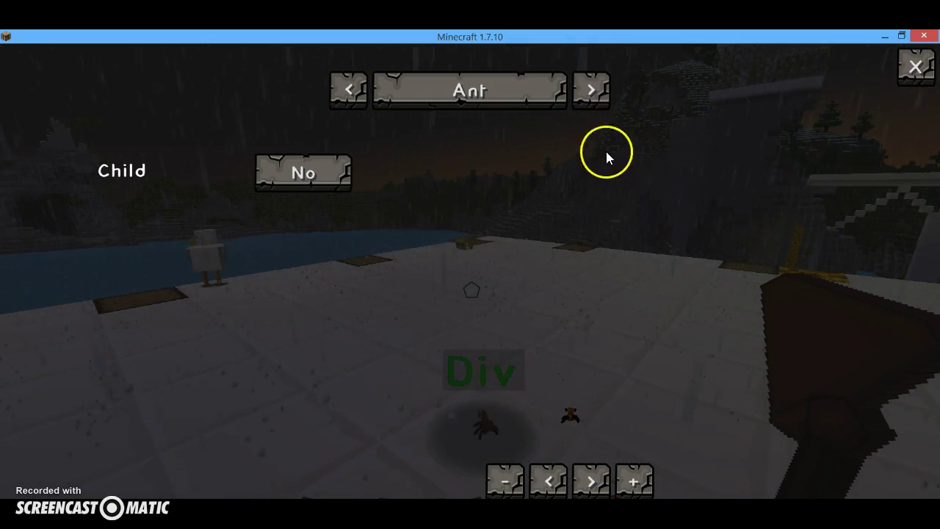
click(589, 102)
click(590, 102)
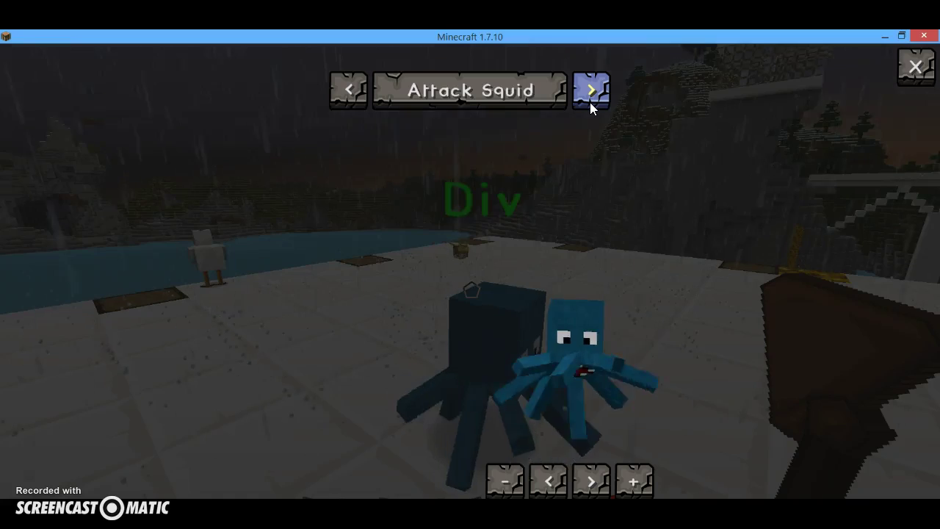
click(590, 102)
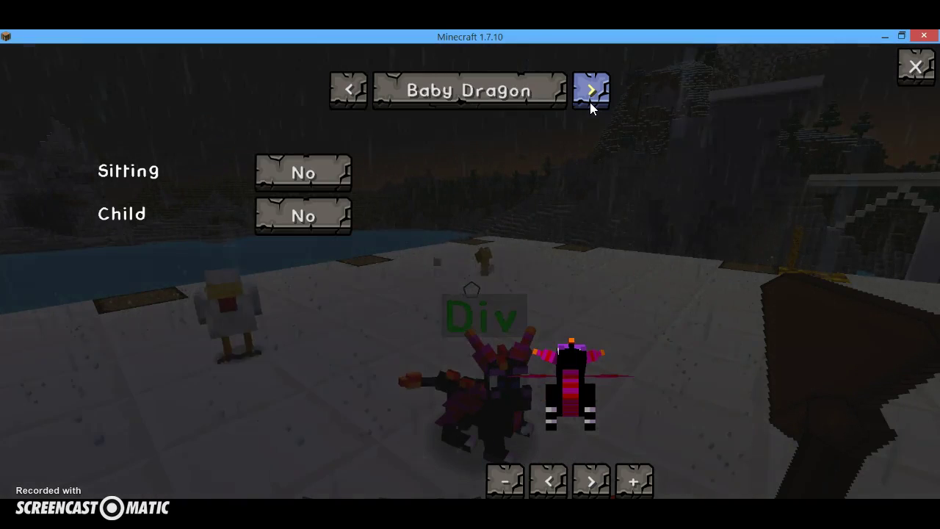
click(590, 102)
click(590, 102)
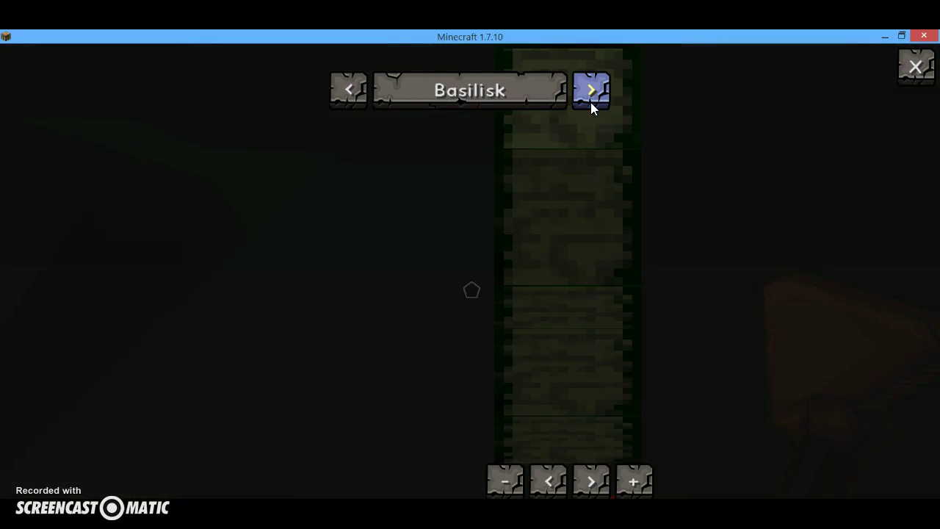
click(591, 102)
click(591, 102)
click(590, 102)
click(591, 103)
click(592, 103)
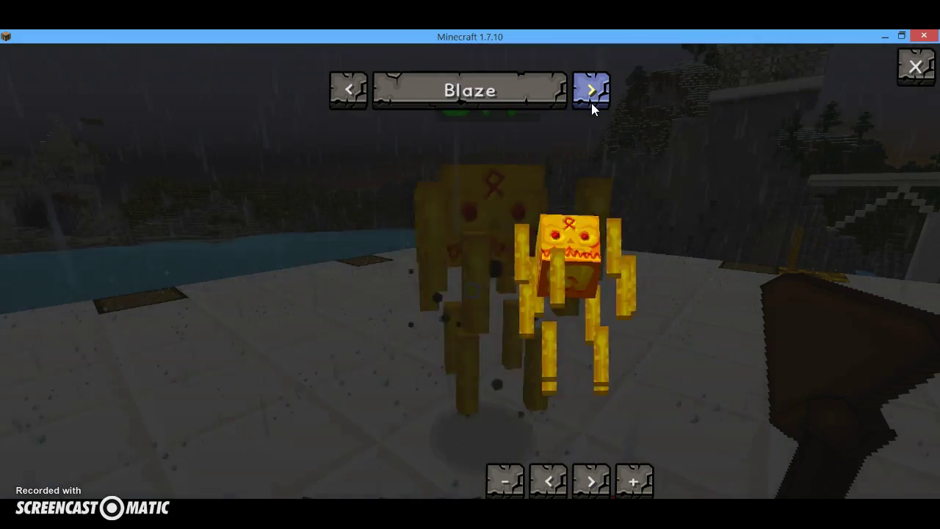
click(591, 103)
click(591, 103)
click(591, 103)
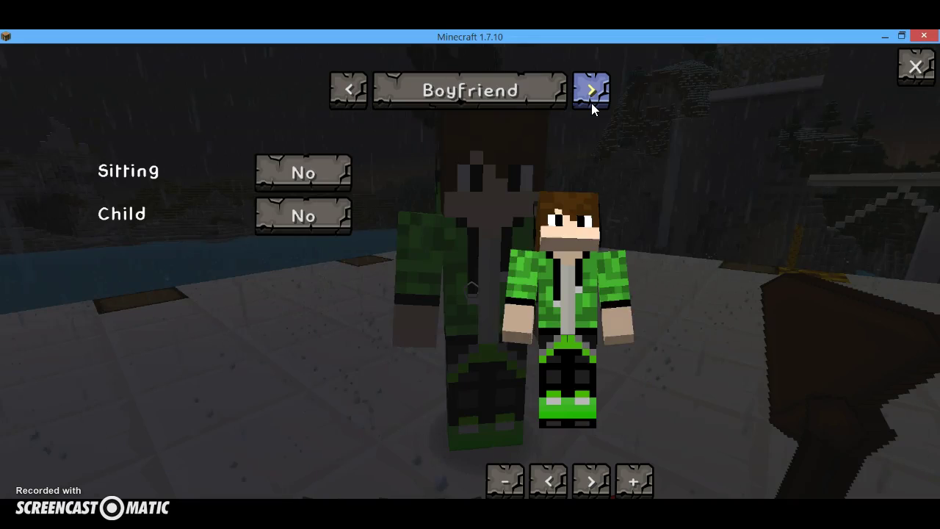
click(591, 103)
click(591, 103)
click(591, 103)
click(591, 103)
click(591, 103)
click(591, 103)
click(591, 103)
click(591, 103)
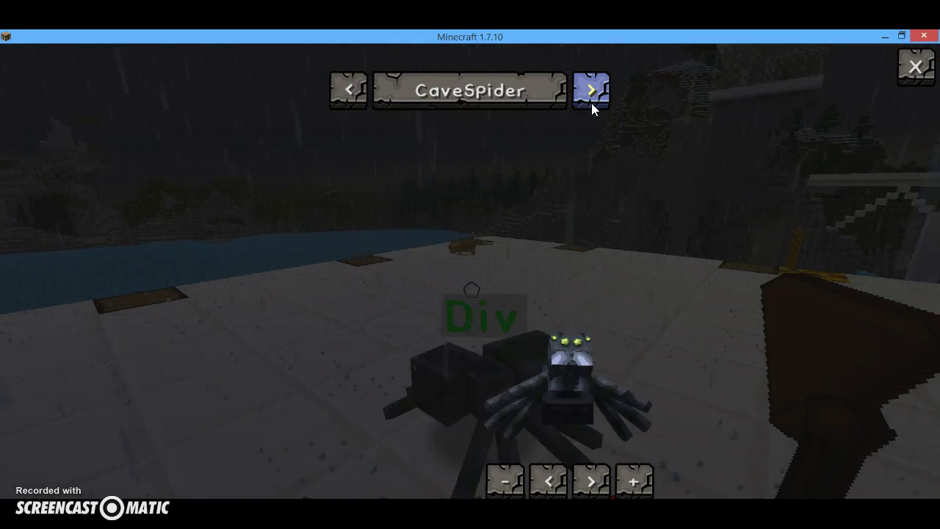
click(591, 103)
click(591, 103)
click(591, 103)
click(591, 103)
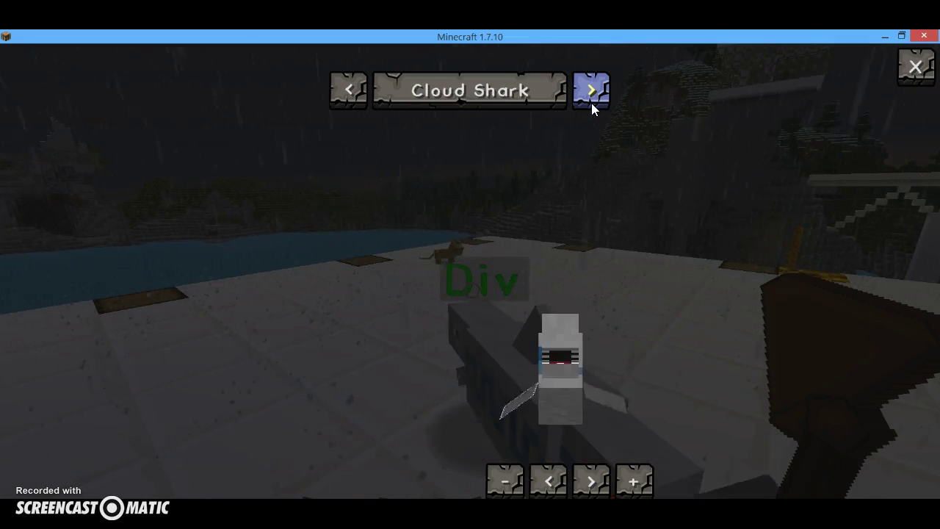
click(591, 103)
click(591, 103)
click(591, 103)
click(592, 103)
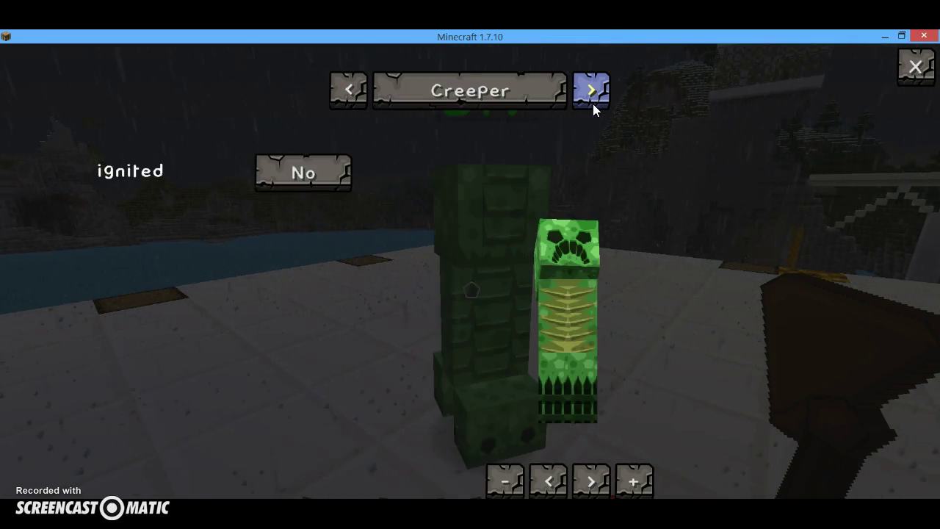
click(592, 103)
click(592, 104)
click(591, 104)
click(592, 104)
click(592, 104)
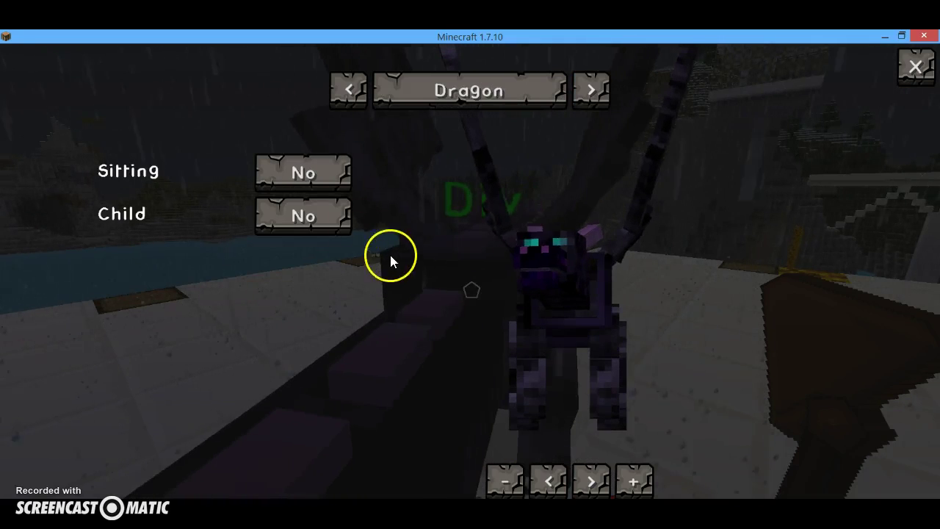
Toggle Child and Sitting on and back off, then close the model editor keeping Dragon.
click(269, 224)
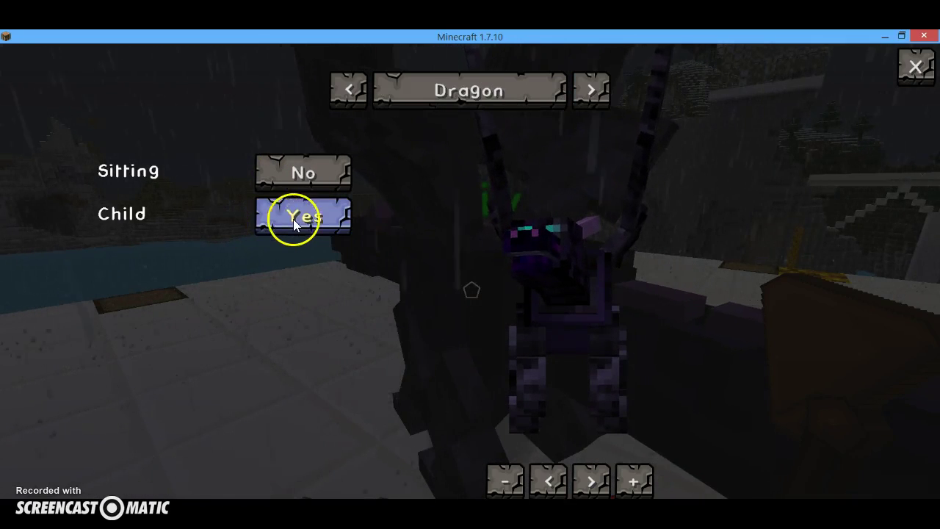
click(319, 218)
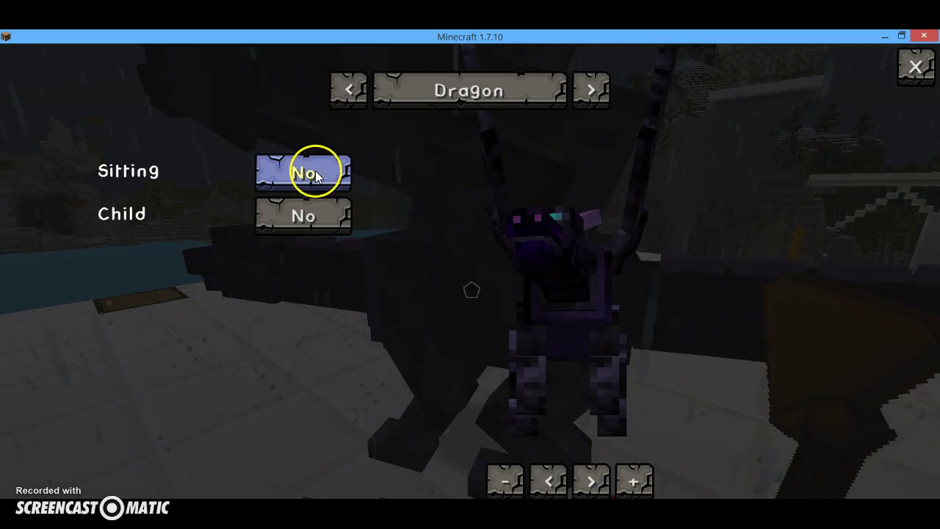
click(317, 175)
click(317, 174)
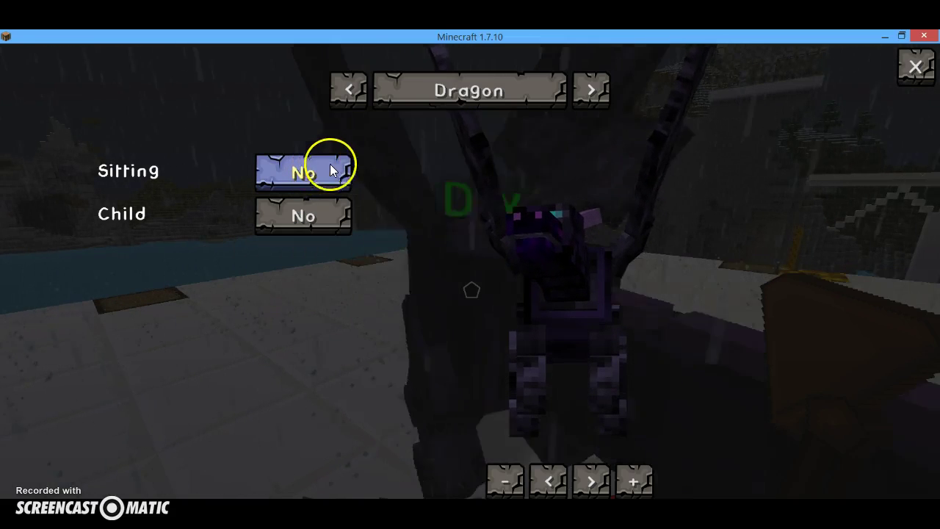
click(916, 69)
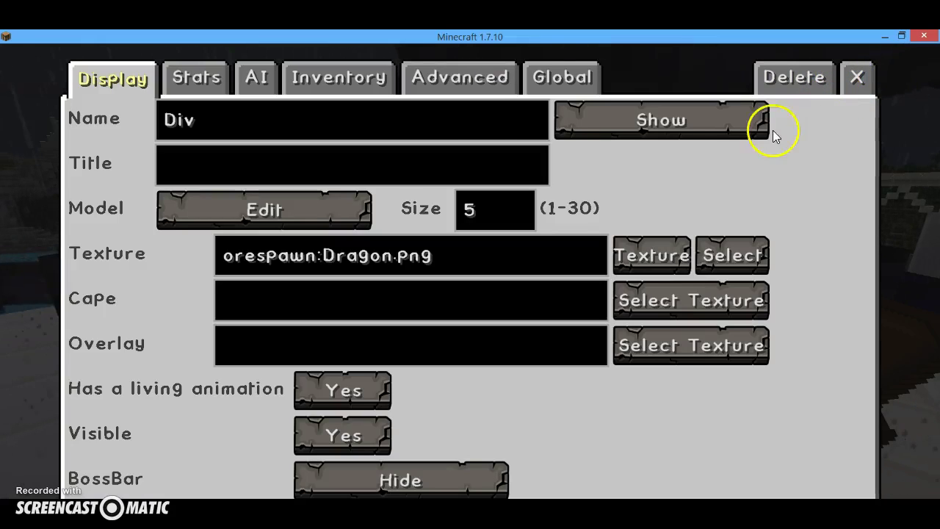
Glance at Div's AI settings, then reopen Div's settings and its model editor.
click(252, 78)
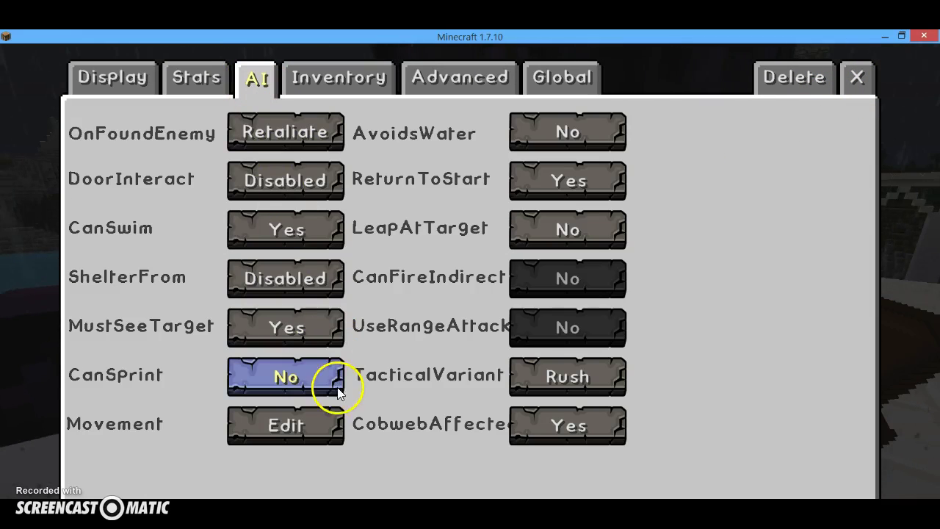
click(868, 84)
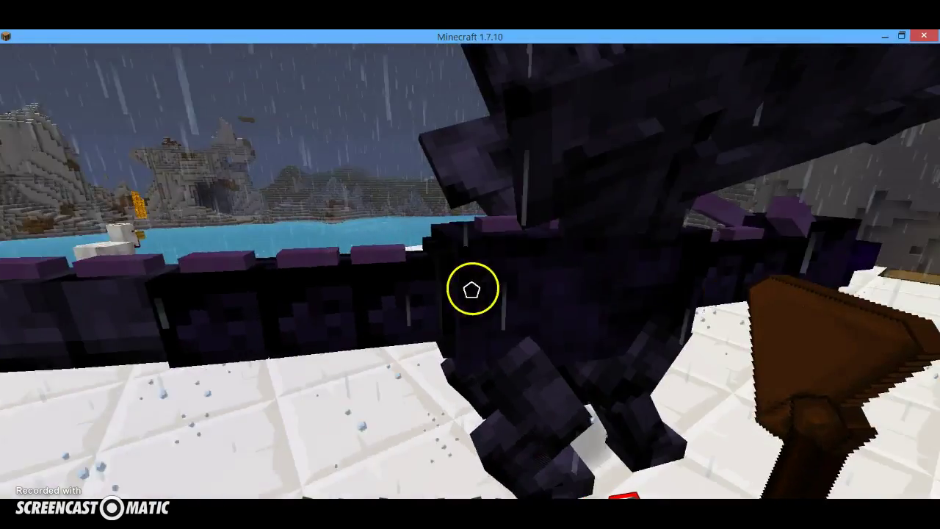
right_click(472, 289)
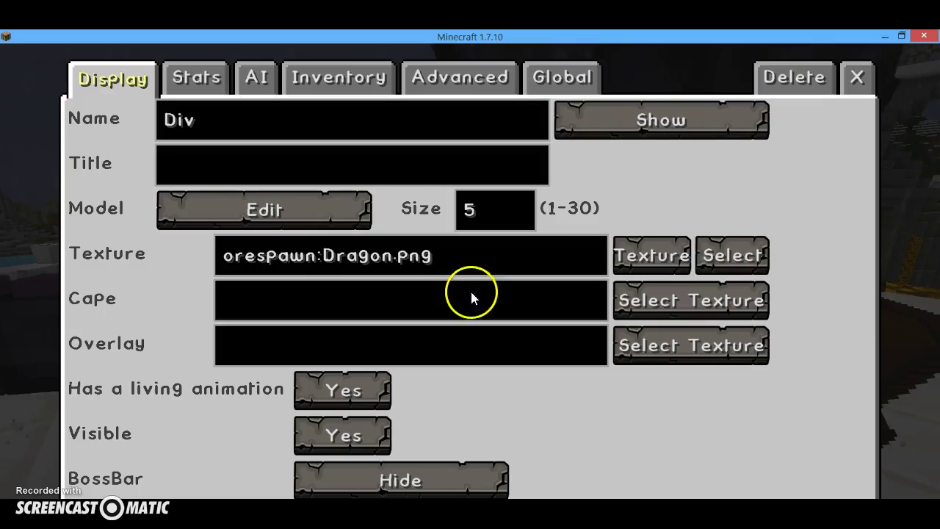
click(331, 210)
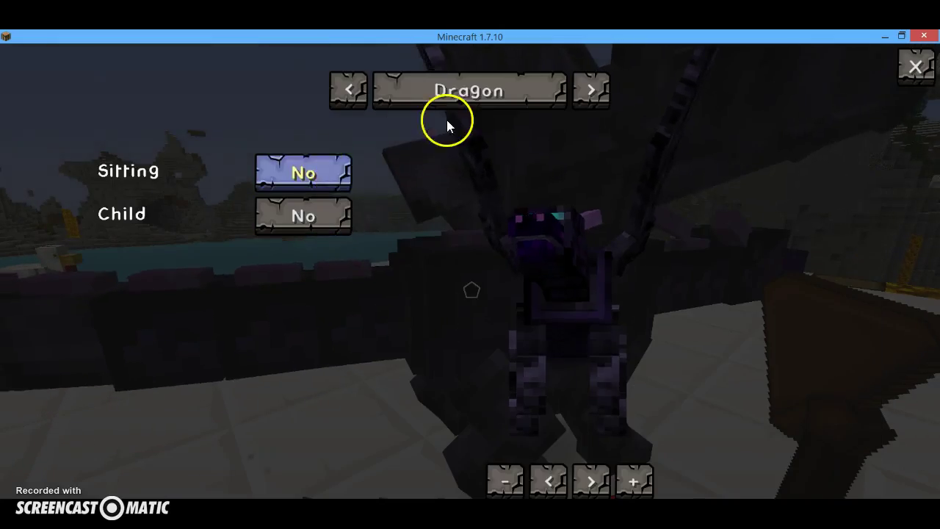
Step the model back to the default CustomNPC, then close the editor and settings.
click(350, 95)
click(349, 96)
click(350, 95)
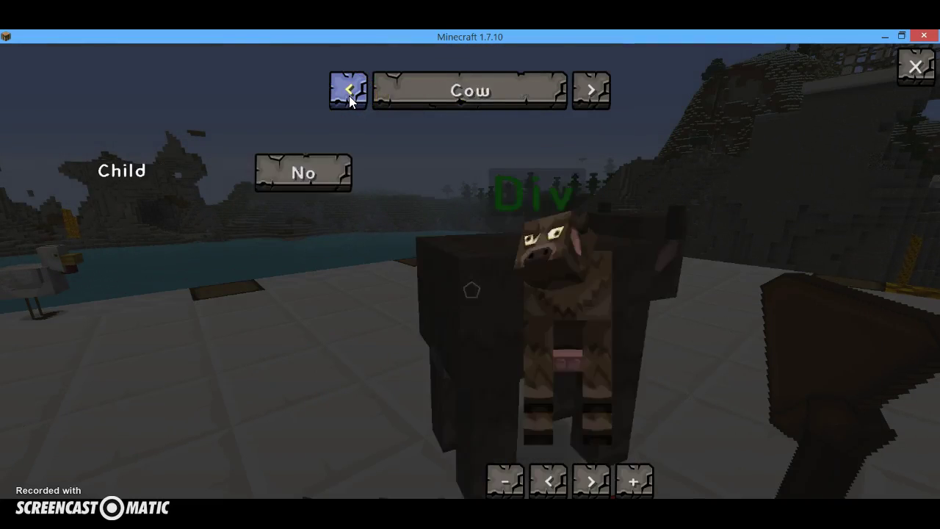
click(349, 96)
click(348, 95)
click(349, 96)
click(349, 95)
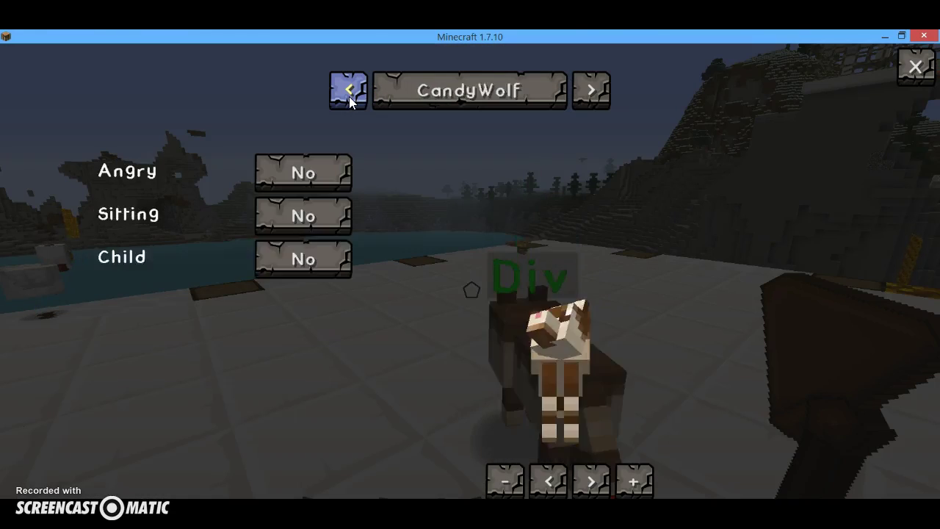
click(349, 95)
click(349, 96)
click(349, 96)
click(348, 95)
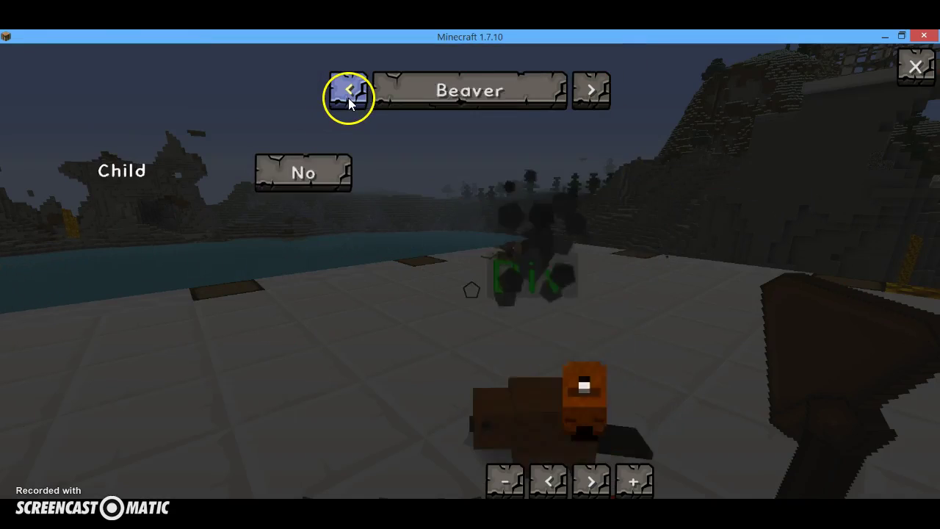
click(349, 96)
click(349, 95)
click(349, 95)
click(349, 96)
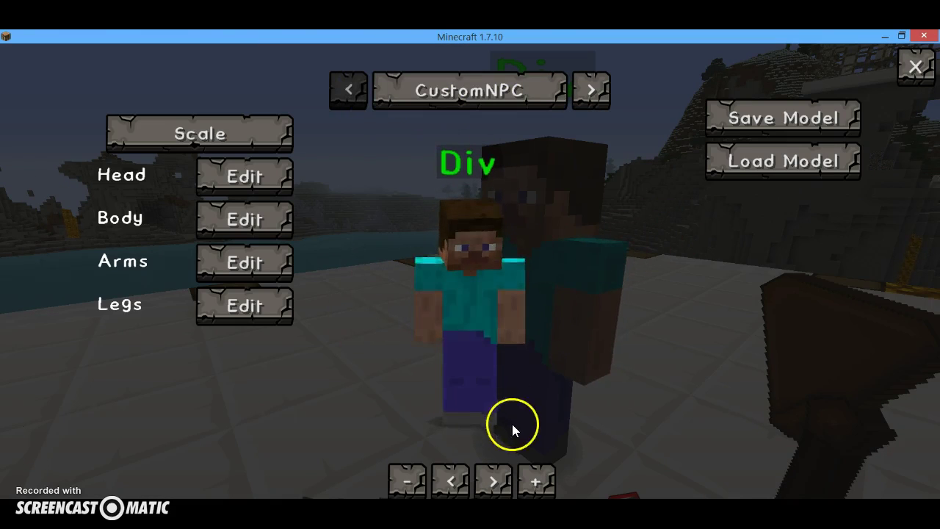
click(916, 69)
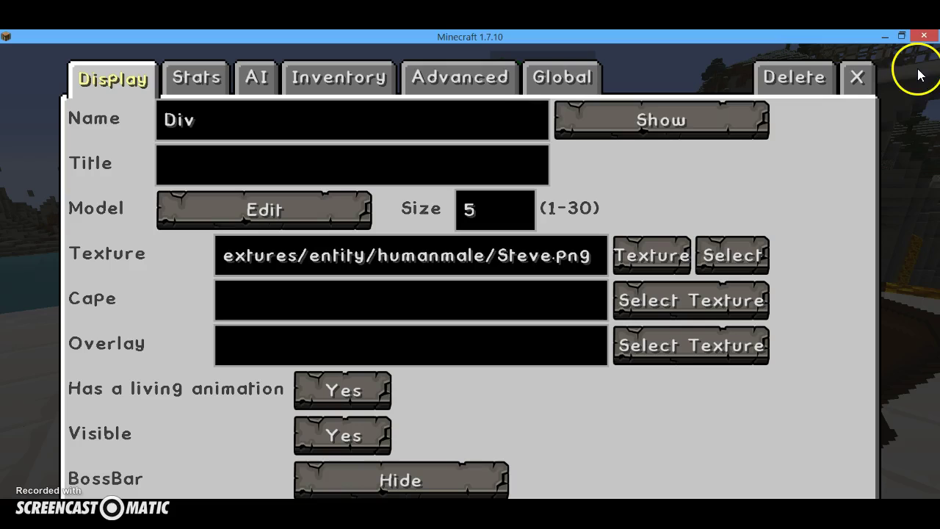
click(854, 78)
Make it rain with the /weather rain chat command.
key(t)
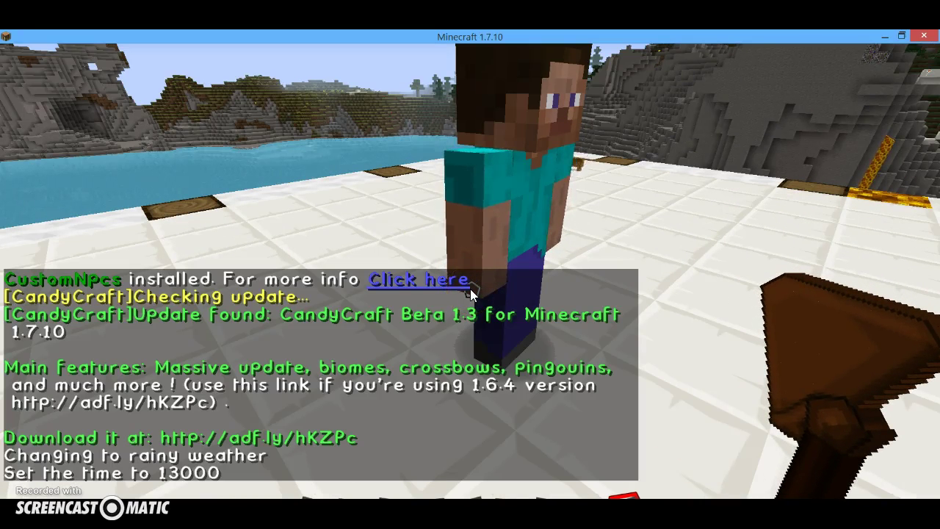
key(Return)
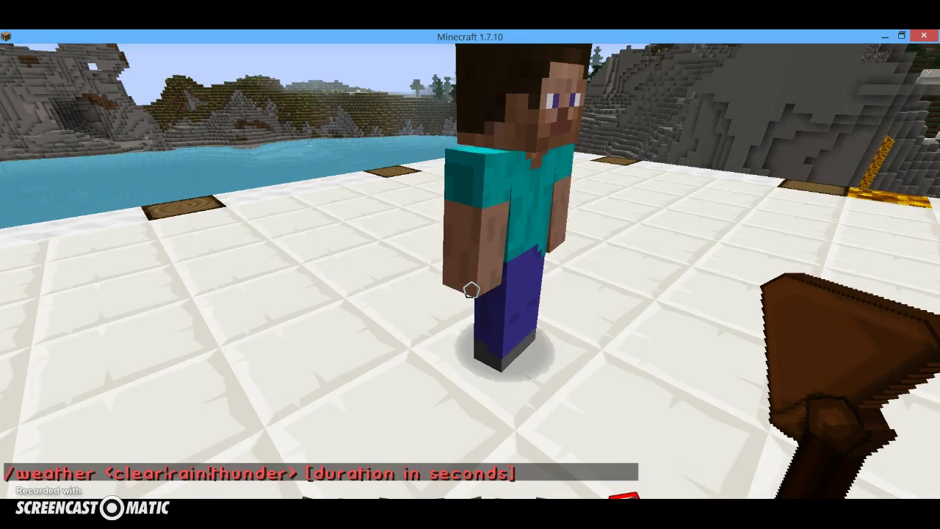
key(t)
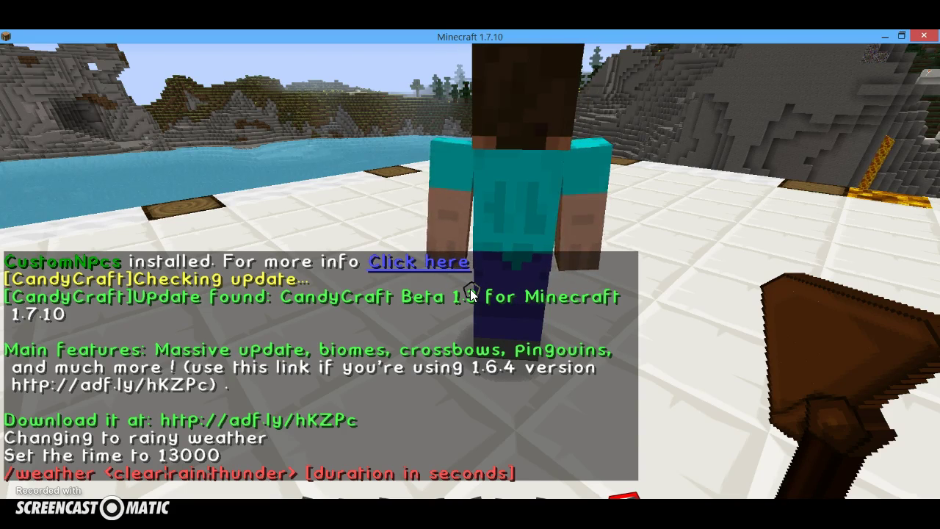
key(Return)
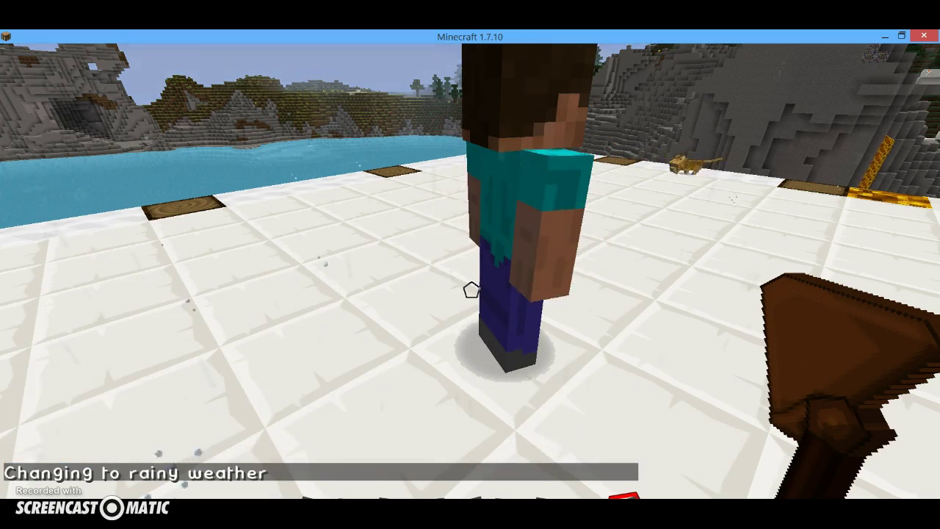
Set the time to 13000 and look toward the bridge and hills.
key(t)
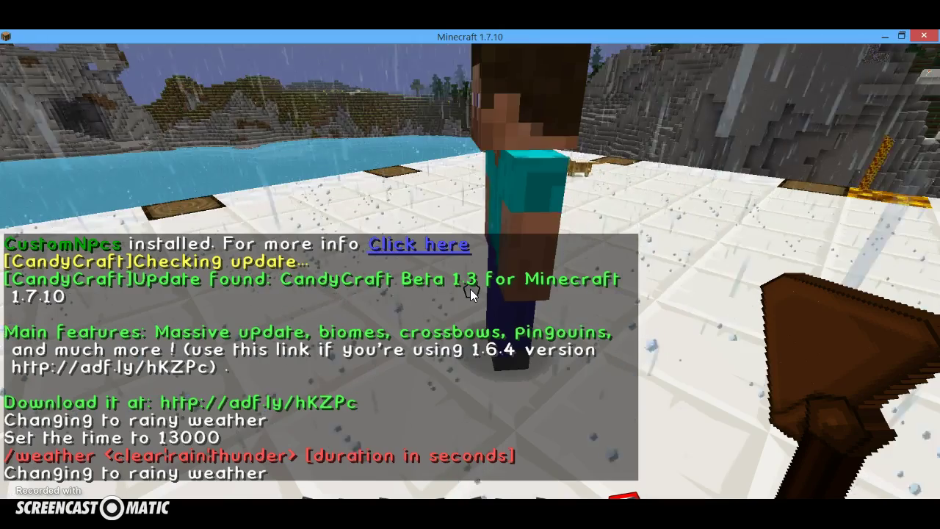
key(Escape)
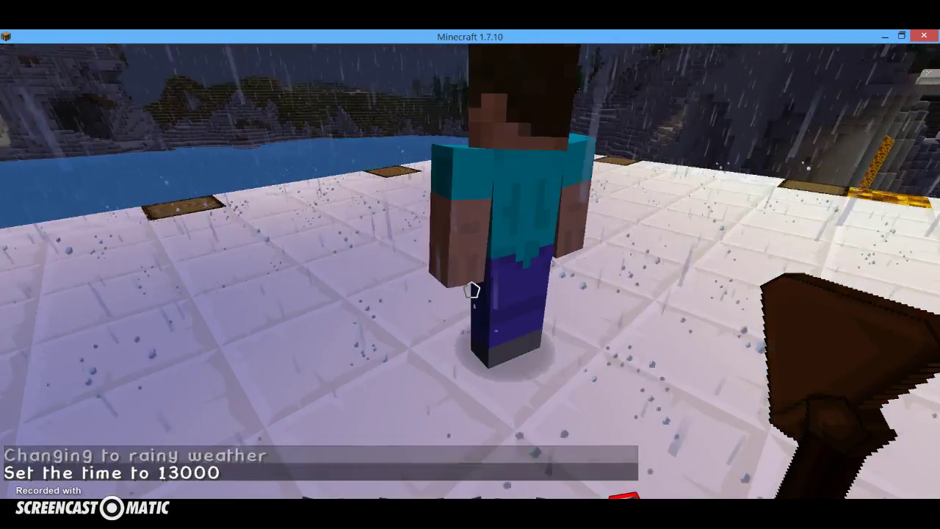
click(472, 289)
drag(473, 290, 471, 290)
click(472, 290)
Try Div's movement animations Lying and Dancing, confirm, and return to the world.
right_click(472, 290)
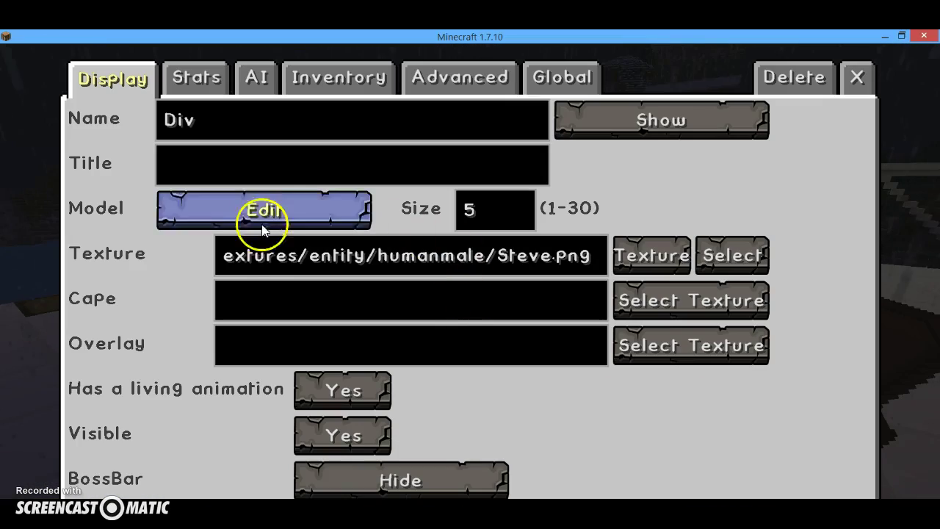
click(257, 77)
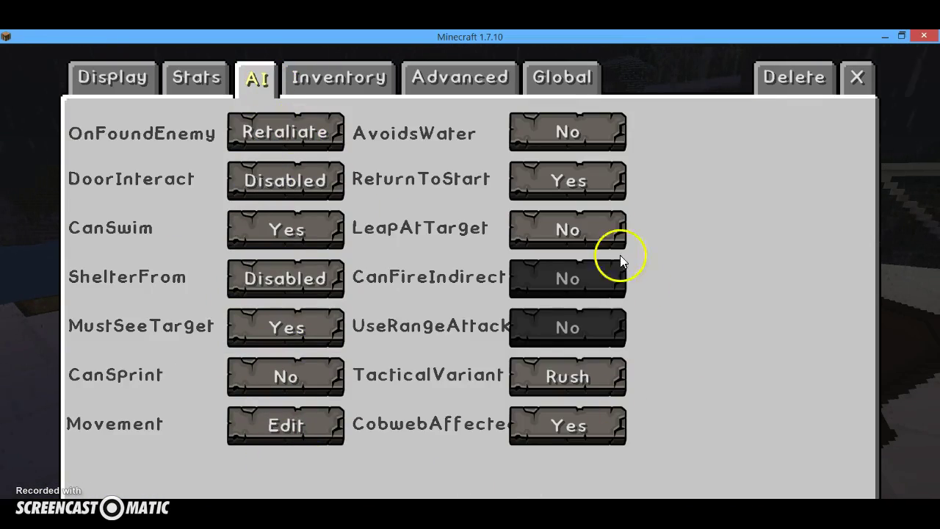
click(265, 431)
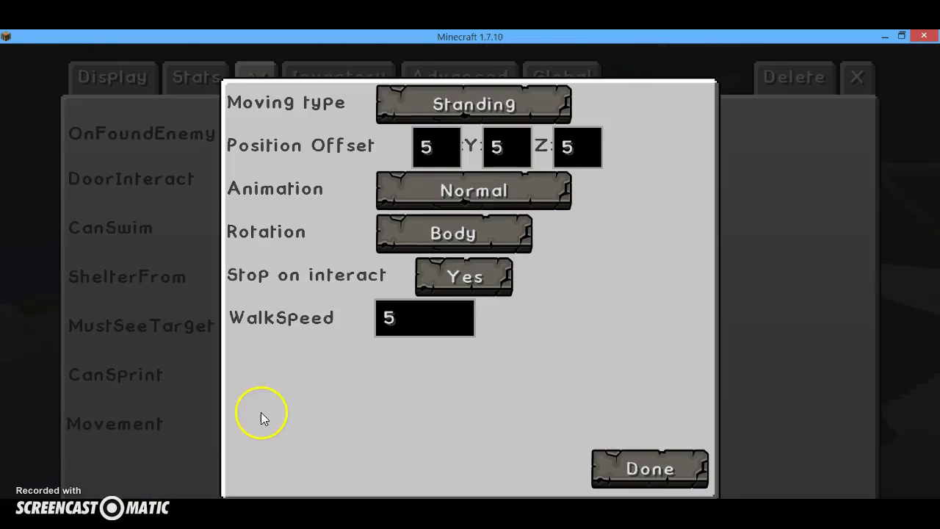
click(441, 203)
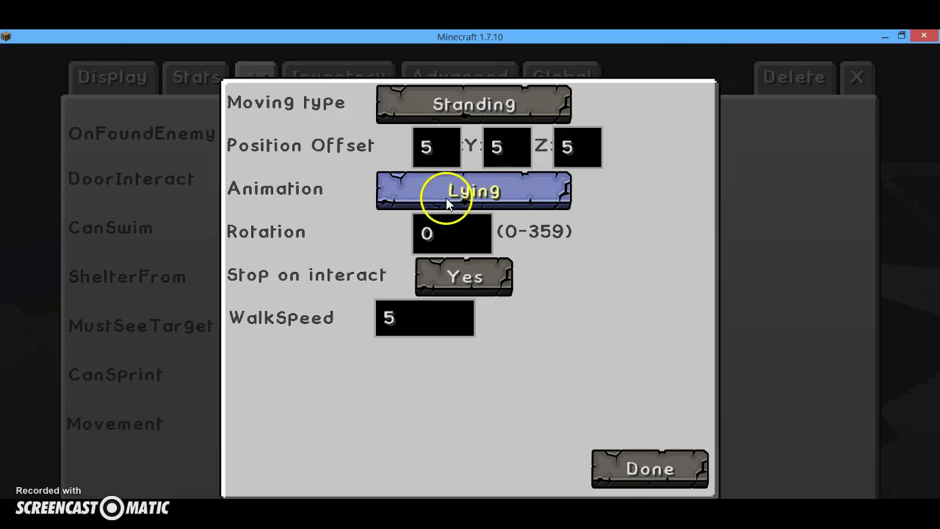
click(446, 199)
click(540, 194)
click(628, 456)
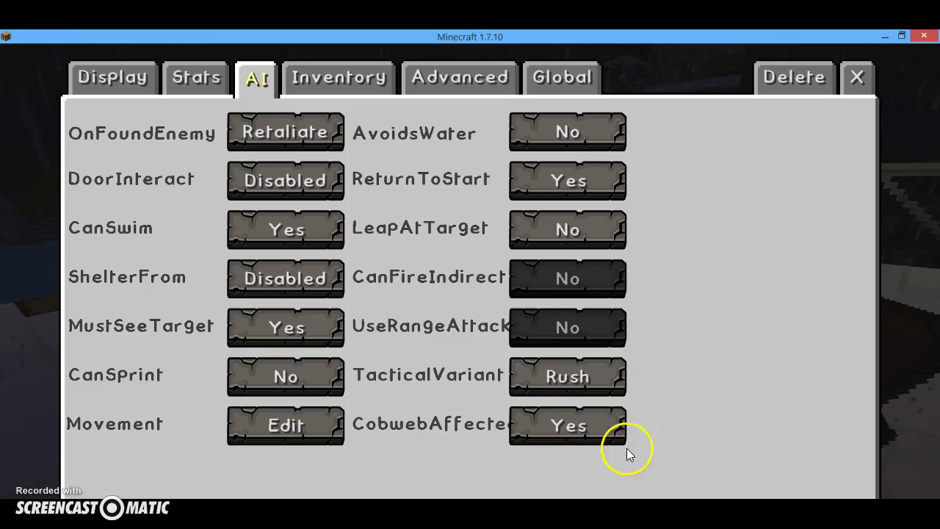
click(857, 77)
Set Div's movement animation back to Normal and show its Stats settings.
key(w)
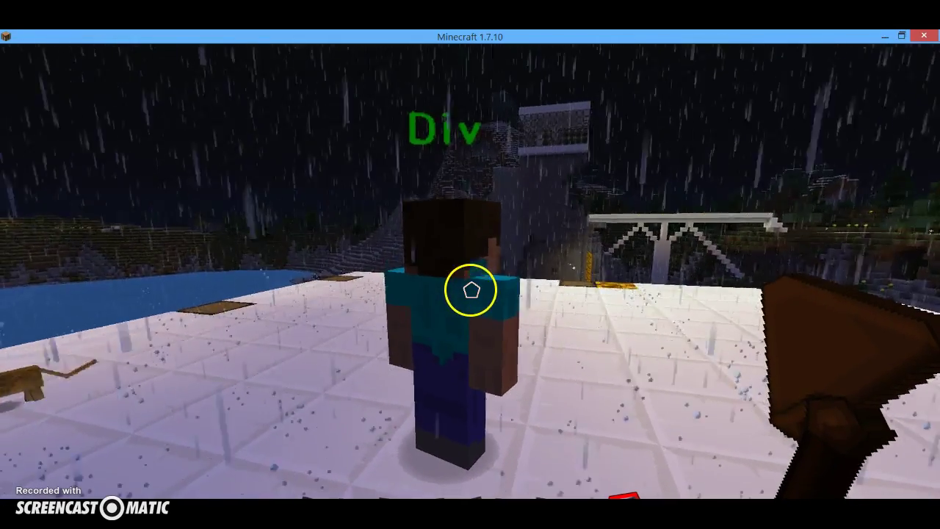
right_click(470, 288)
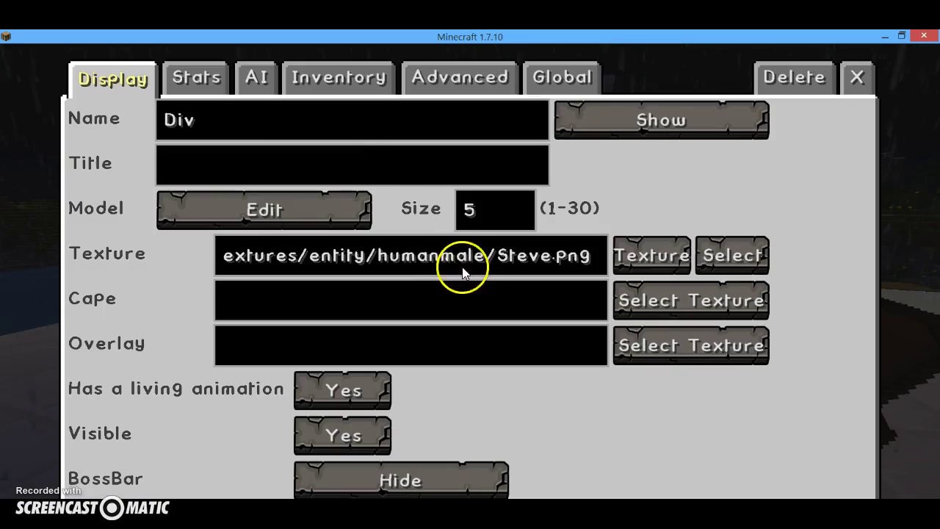
click(260, 94)
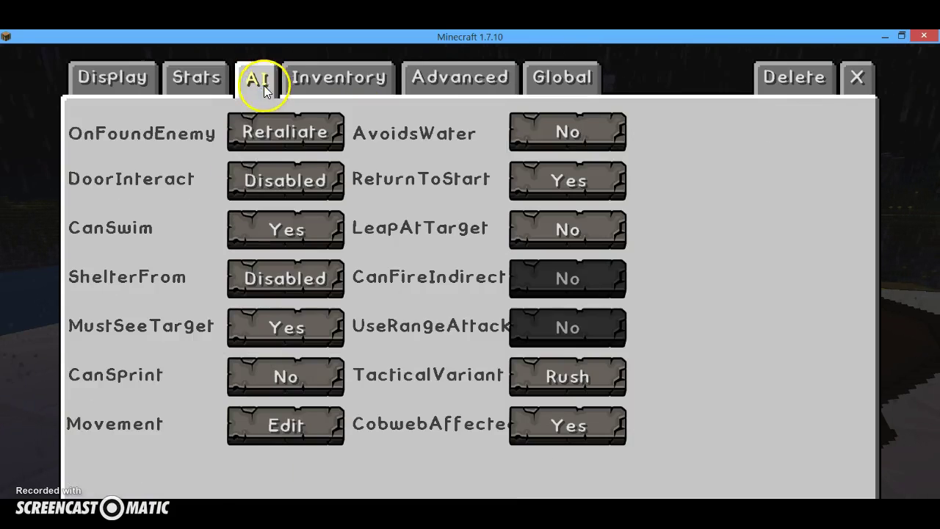
click(256, 422)
click(452, 189)
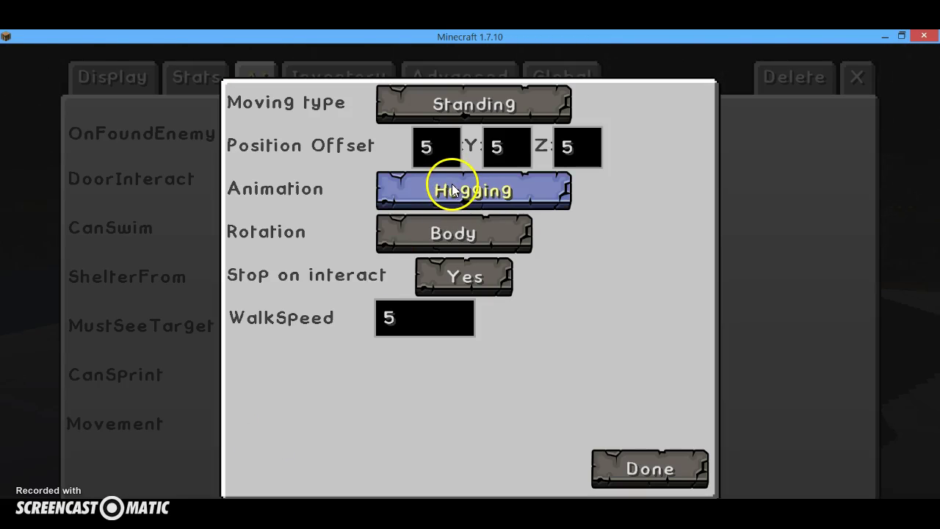
click(451, 191)
click(451, 191)
click(450, 191)
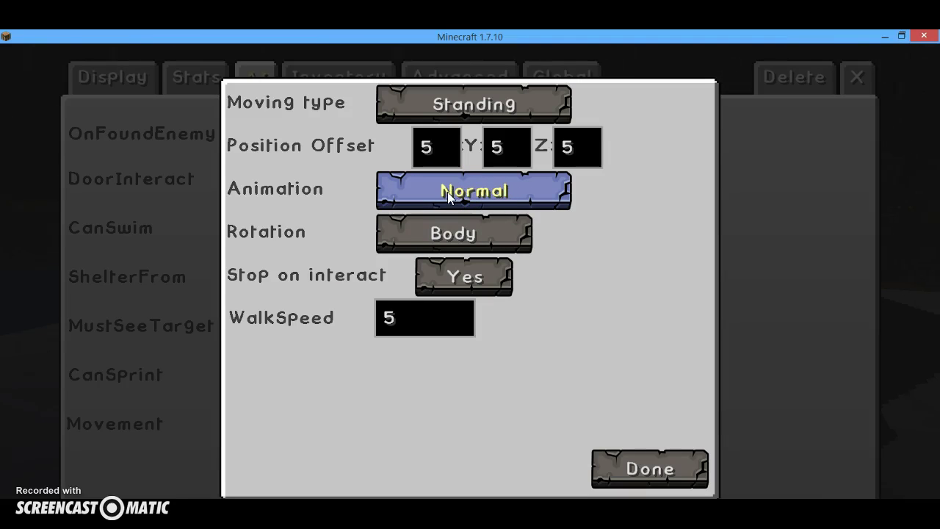
click(610, 355)
click(600, 456)
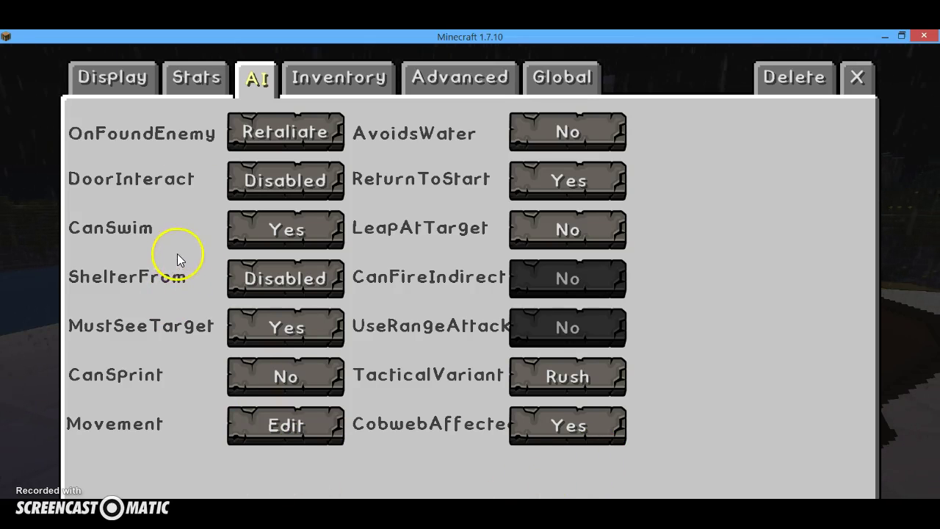
click(218, 77)
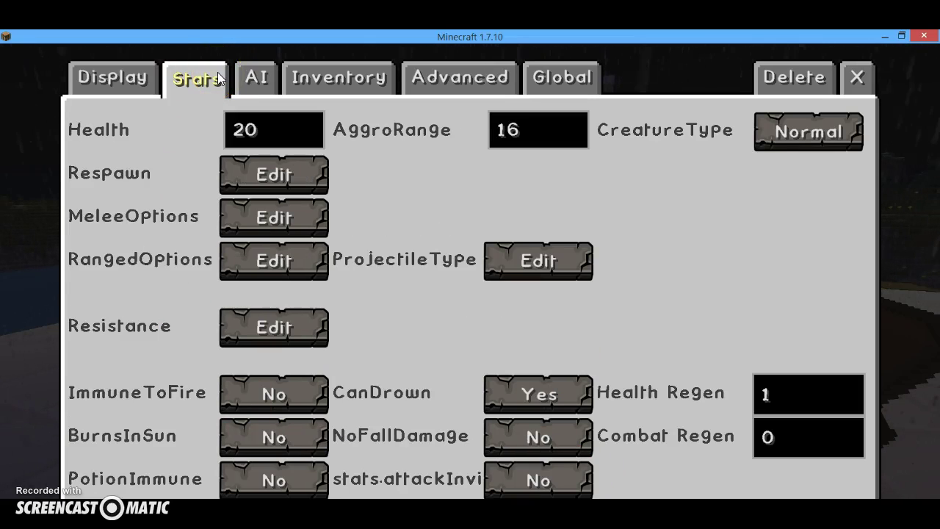
Look over Div's Stats page (health 20, aggro range 16), then open Advanced settings.
click(283, 62)
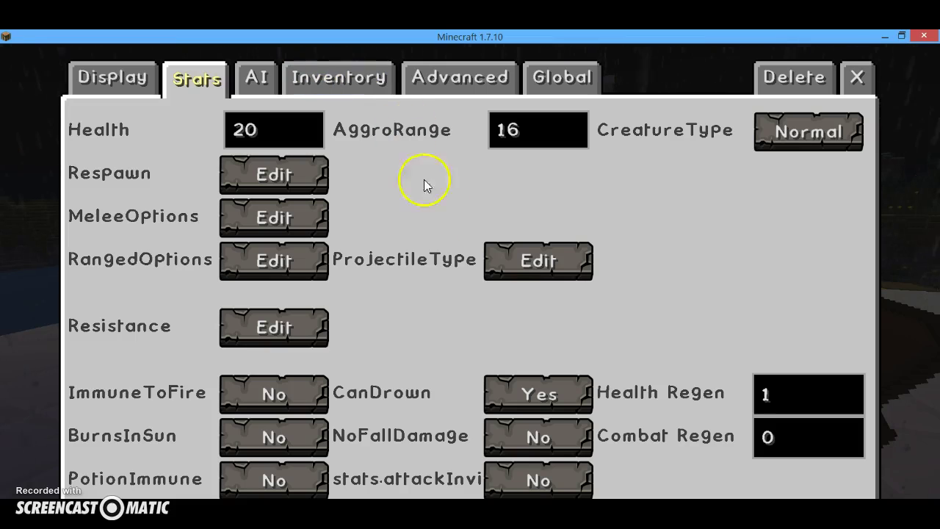
click(455, 229)
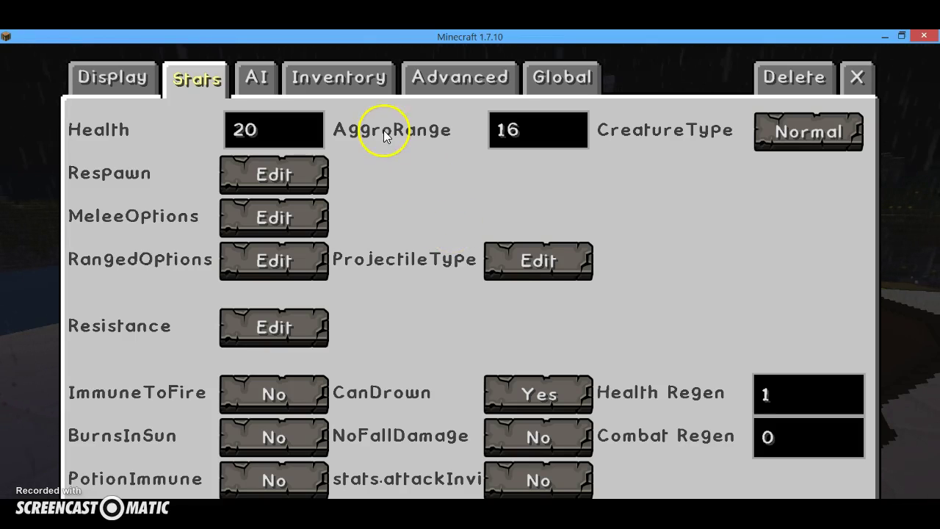
click(464, 81)
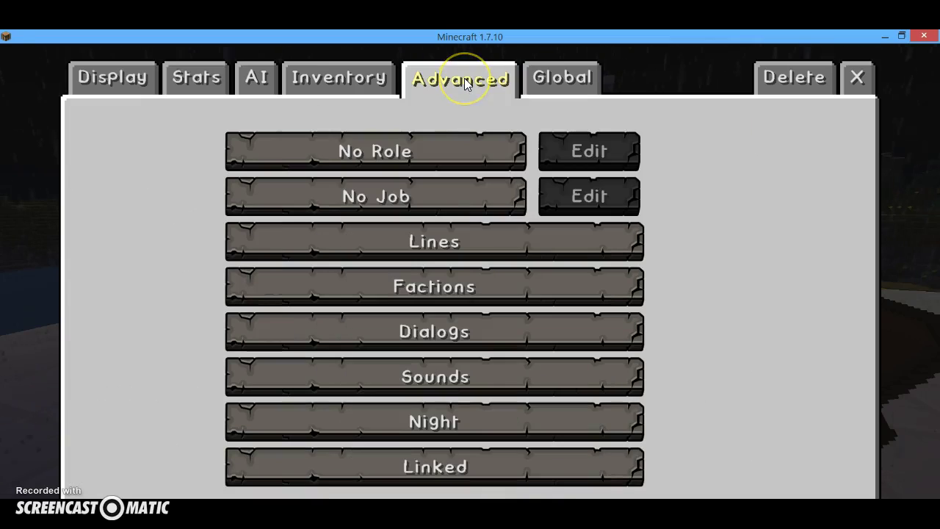
Review Div's interact line 'HI there.' and its dialog slots, then close the editor.
click(482, 253)
click(460, 240)
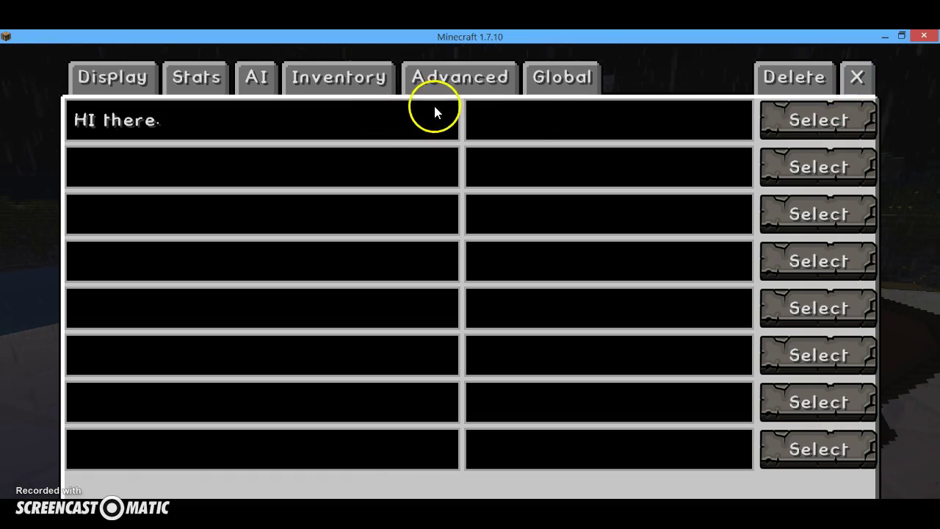
click(450, 93)
click(397, 329)
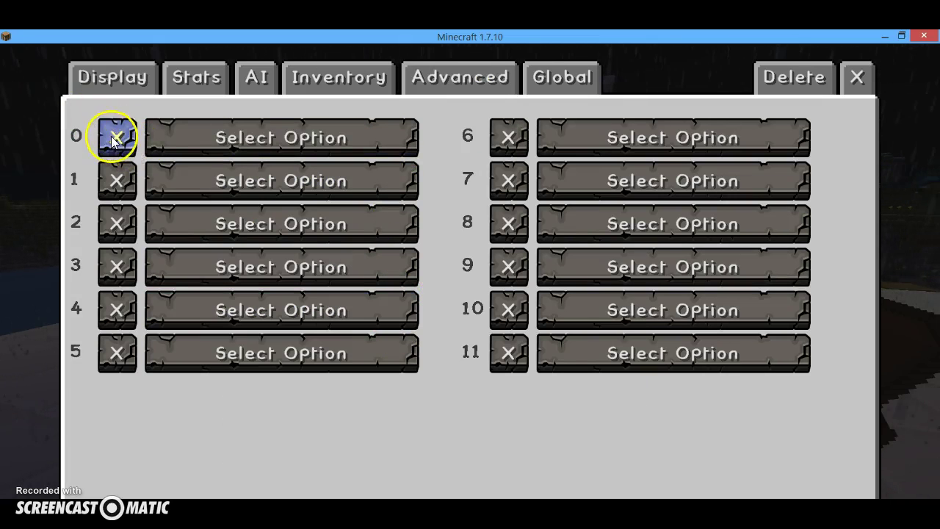
click(858, 77)
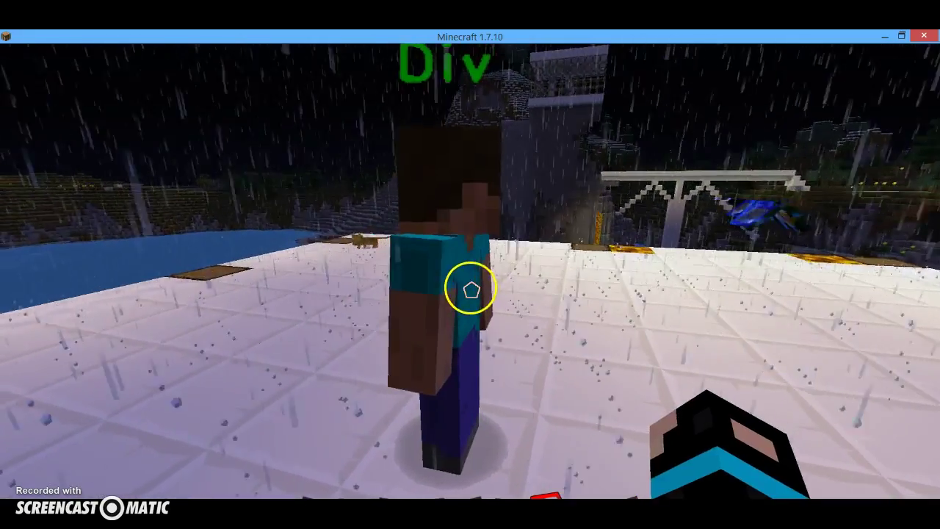
Hear Div's 'HI there.' greeting, then reopen Div's editor with the Npc Wand.
right_click(471, 290)
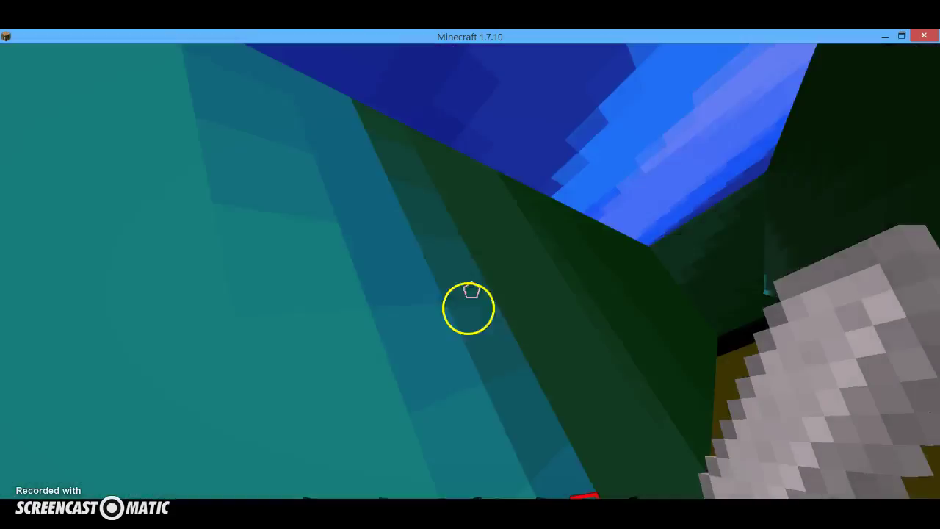
scroll(472, 290, down, 2)
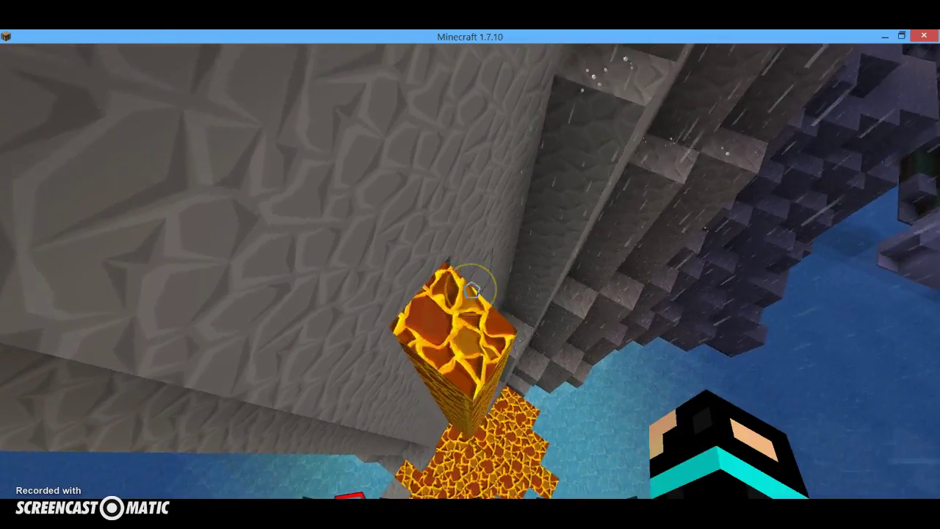
scroll(471, 290, down, 1)
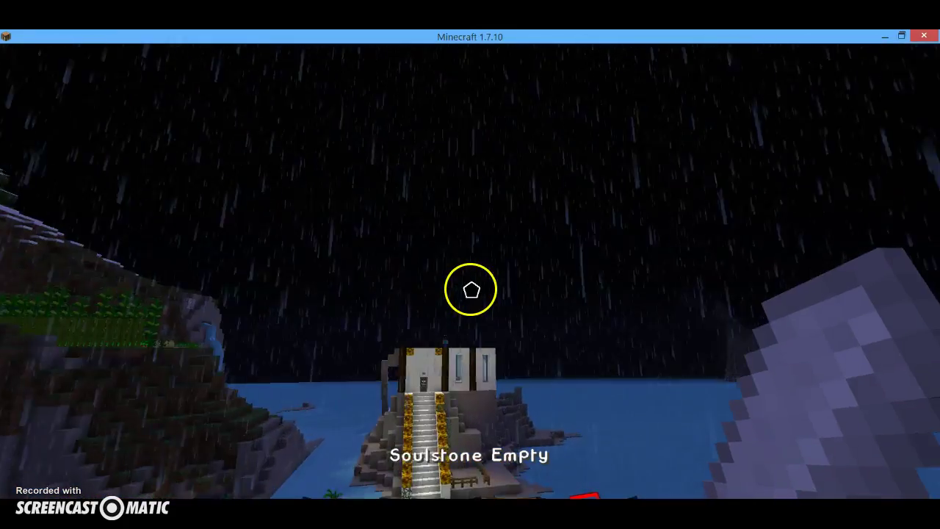
scroll(472, 290, down, 1)
key(w)
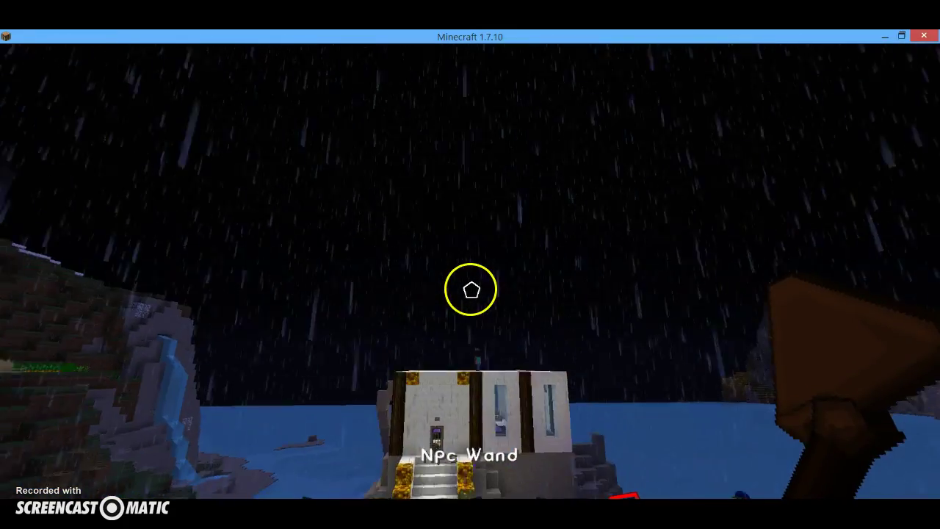
key(w)
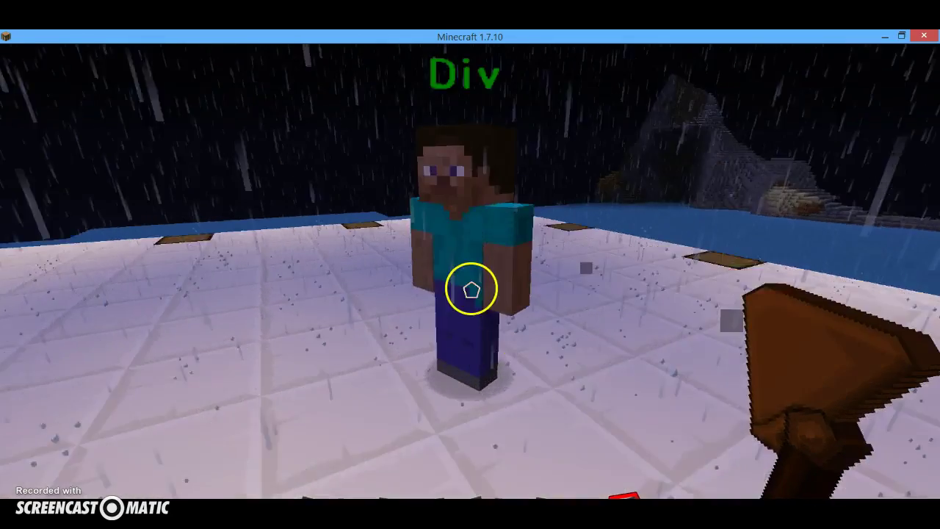
right_click(472, 290)
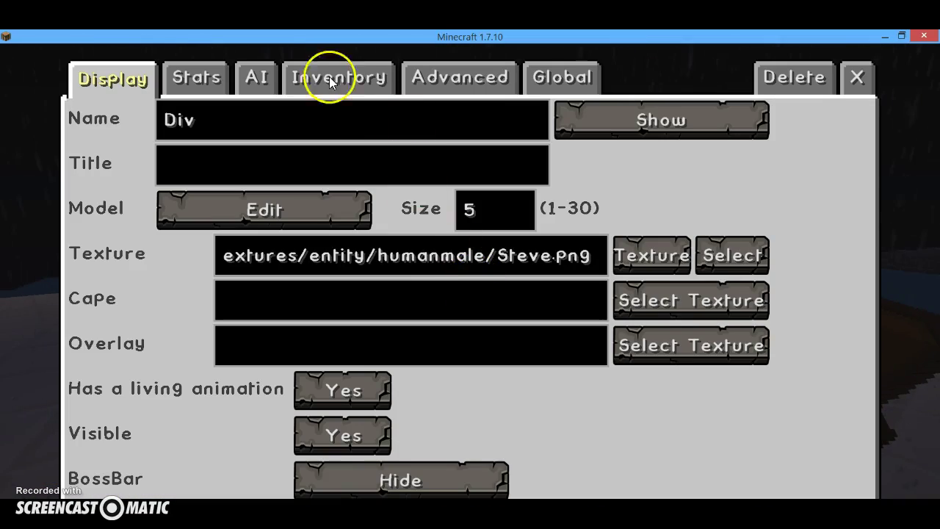
Equip Div with a Musket in the weapon slot and a Feather in the third slot.
click(268, 76)
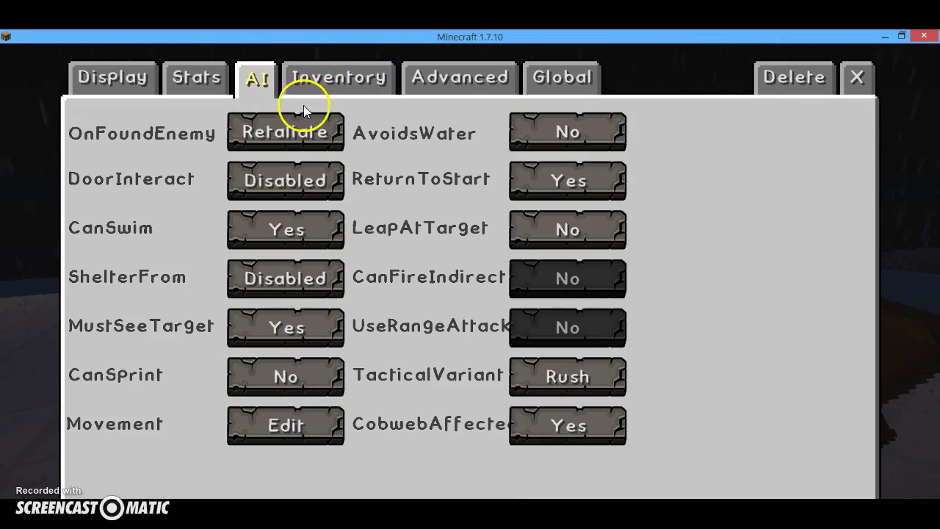
click(338, 79)
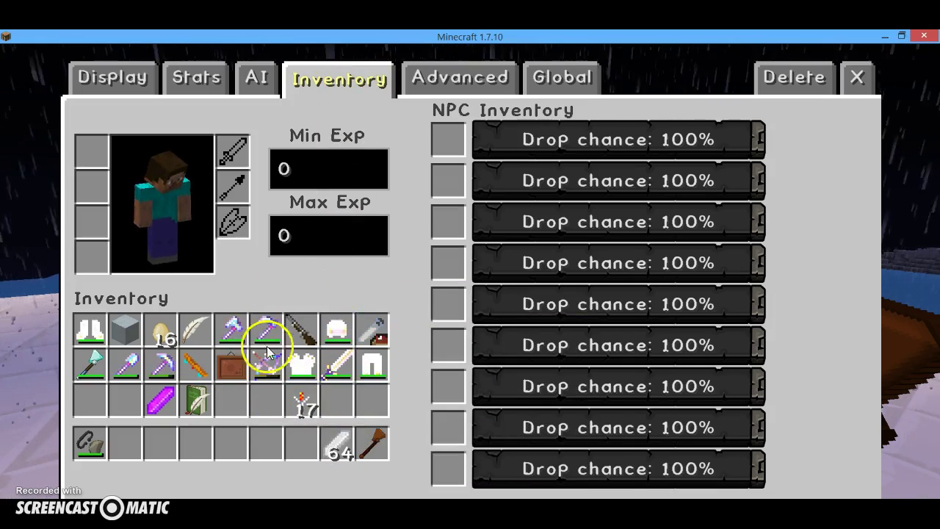
click(304, 332)
click(230, 156)
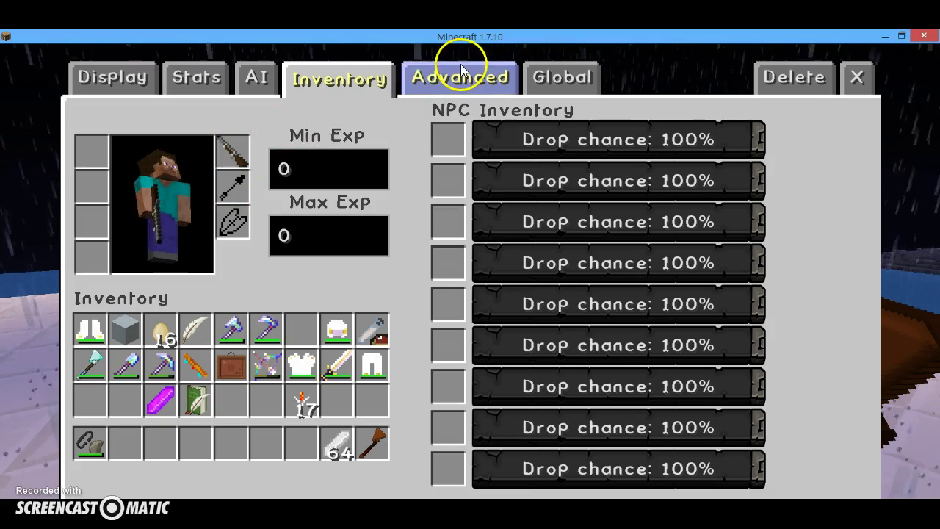
click(209, 328)
click(235, 224)
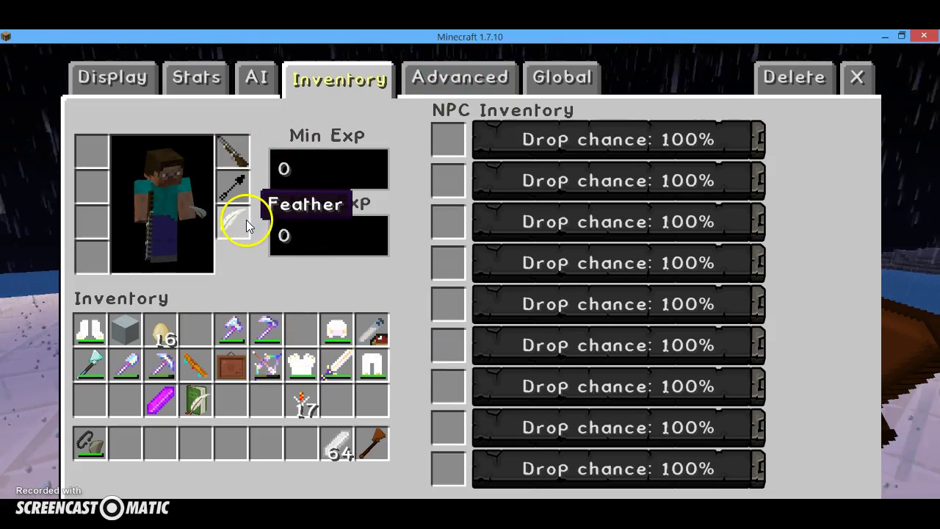
Remove the Feather and Musket from Div again and show the Global settings list.
click(234, 222)
click(197, 328)
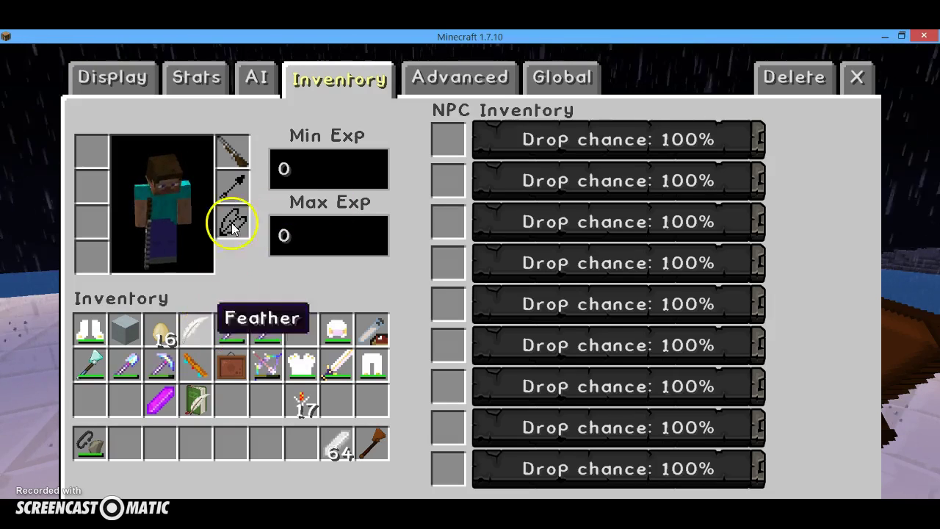
click(245, 165)
click(266, 443)
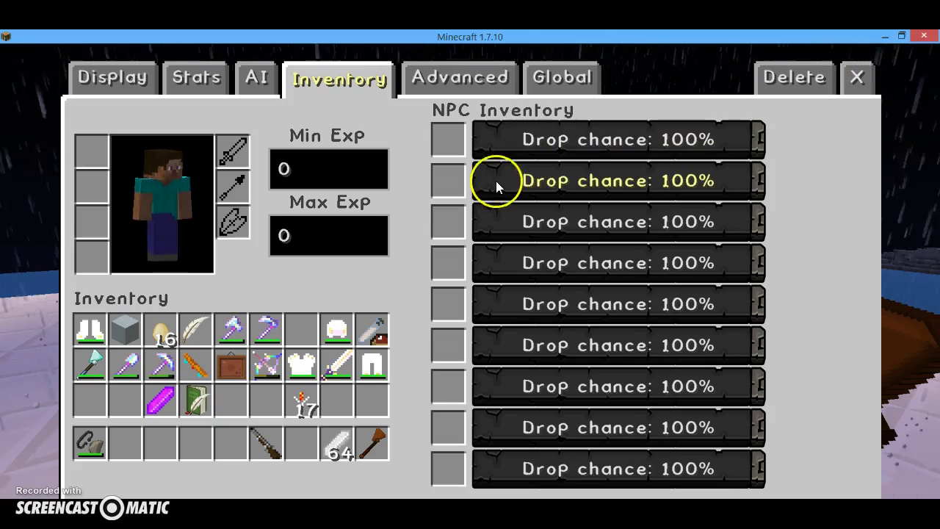
click(552, 70)
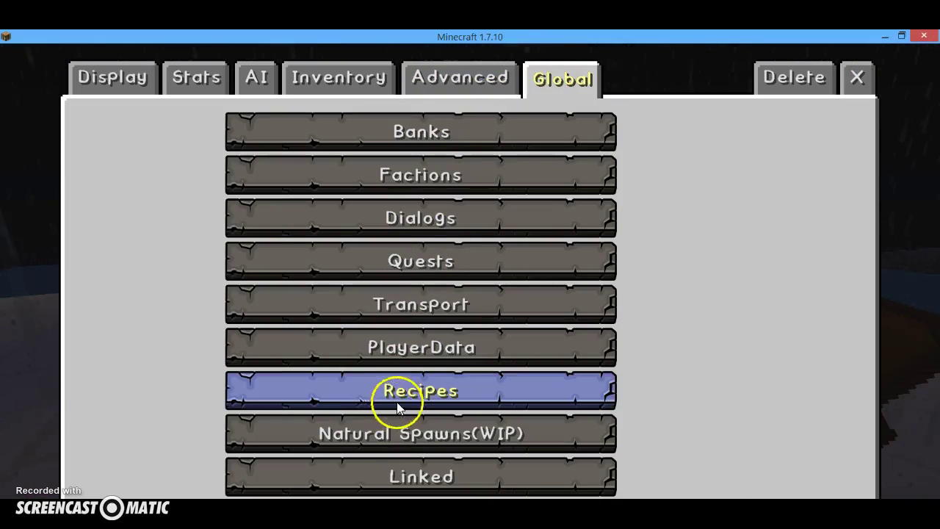
View the Barrel Wood1 recipe, then hide Div's name tag and close the editor.
click(470, 392)
click(430, 260)
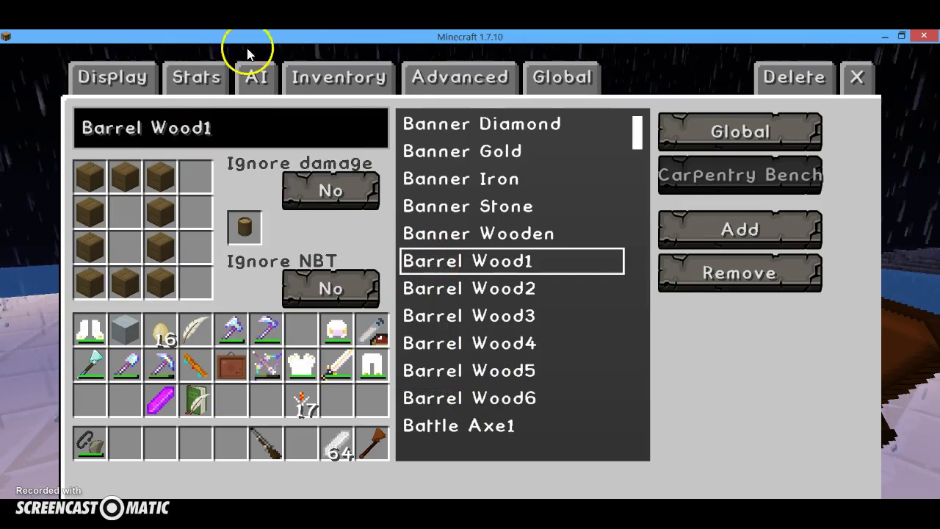
click(87, 79)
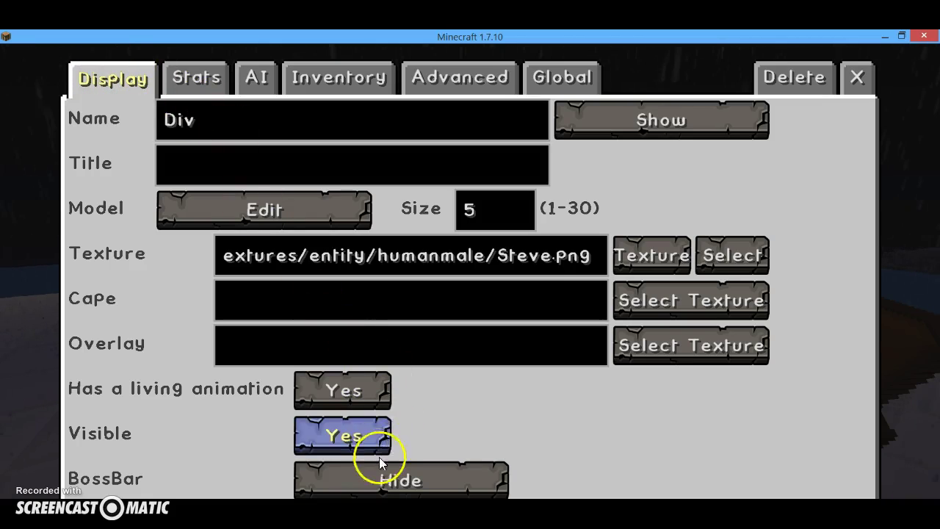
click(644, 129)
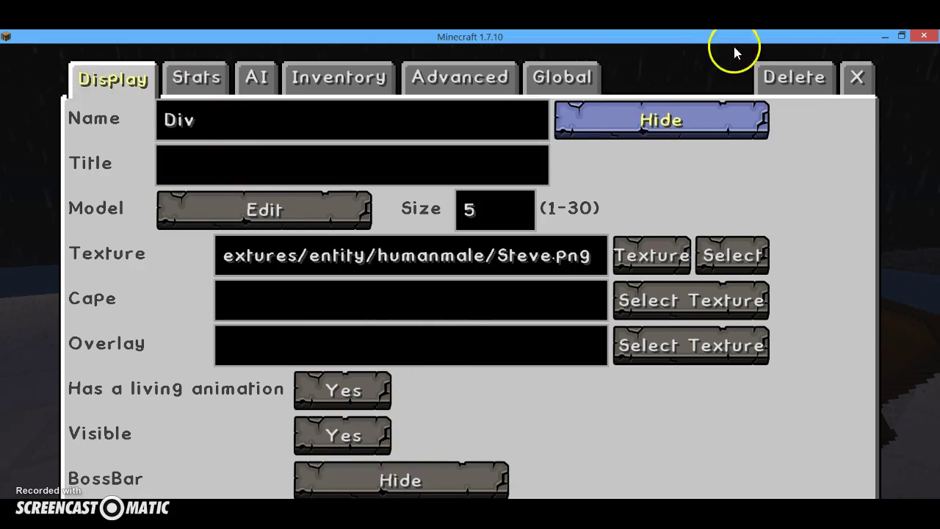
click(856, 77)
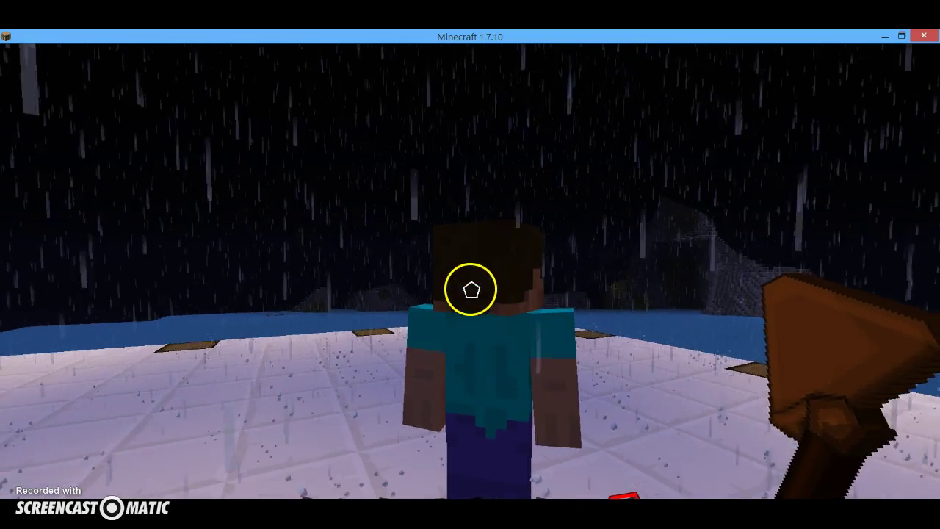
Reopen Div's editor, set the name tag back to always Show, and close it.
right_click(470, 289)
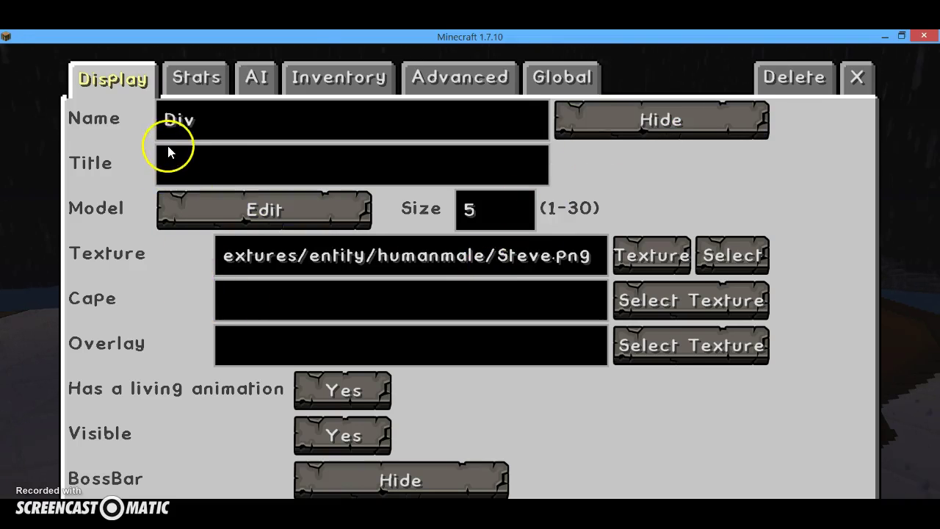
click(661, 117)
click(663, 121)
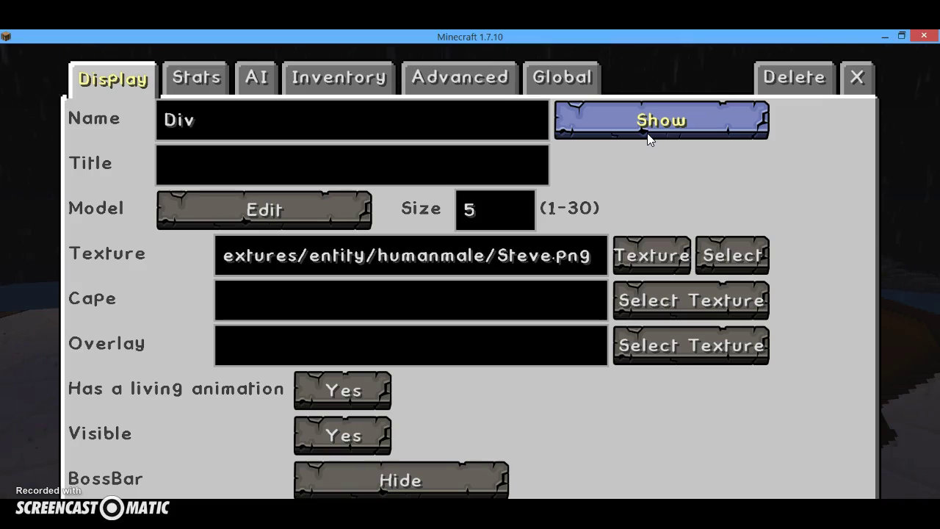
click(856, 77)
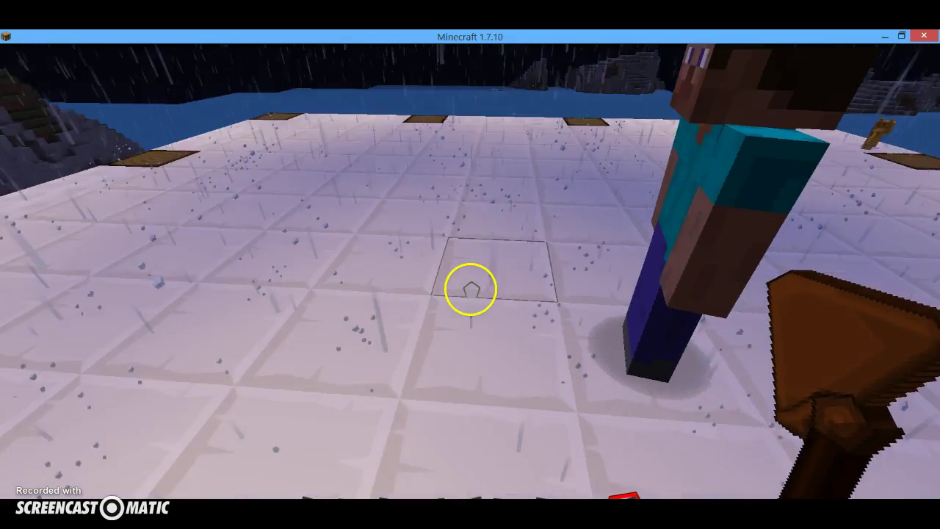
Open the CustomNpcs Tools set in the creative inventory, trying then discarding the Npc Pather.
key(e)
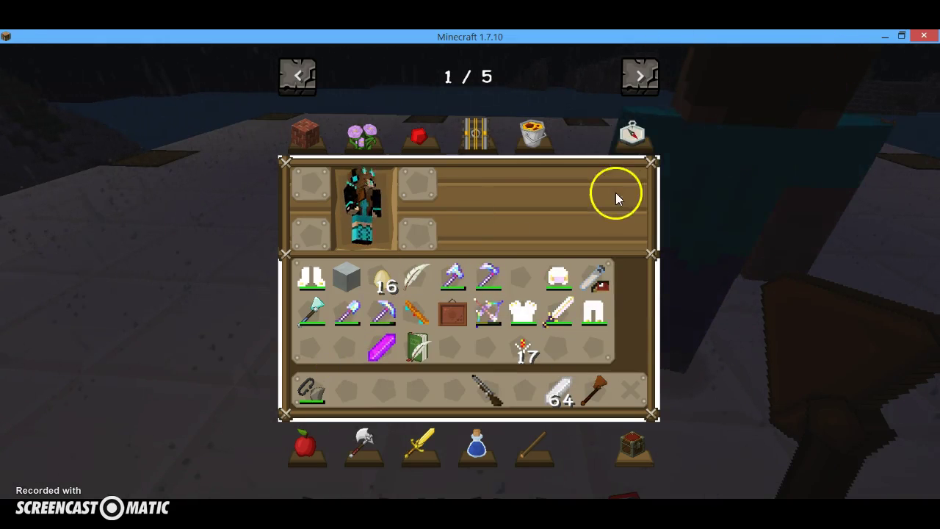
click(651, 100)
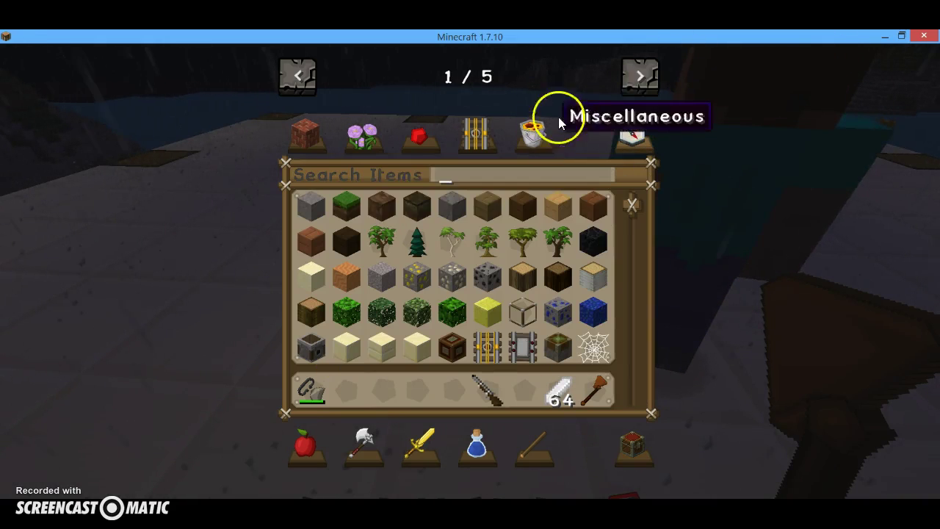
click(641, 73)
click(417, 138)
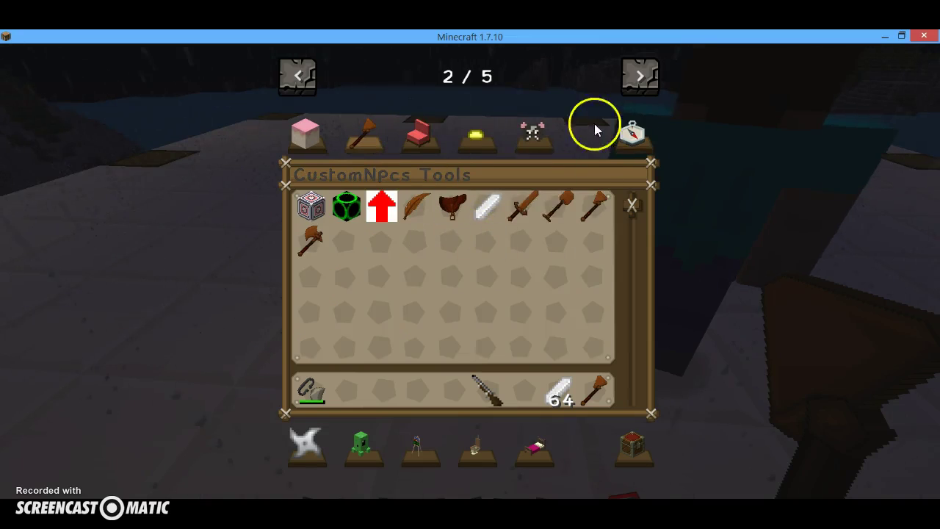
click(521, 208)
click(419, 386)
click(419, 387)
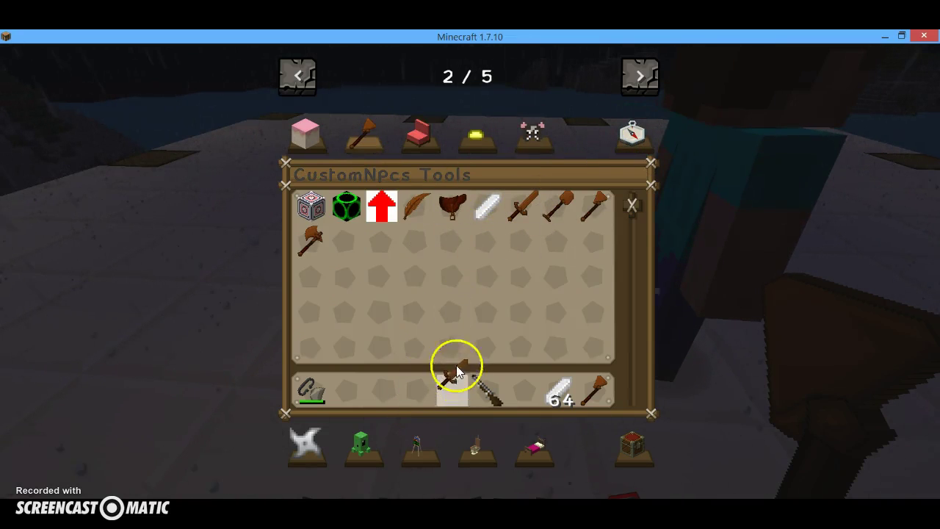
click(581, 213)
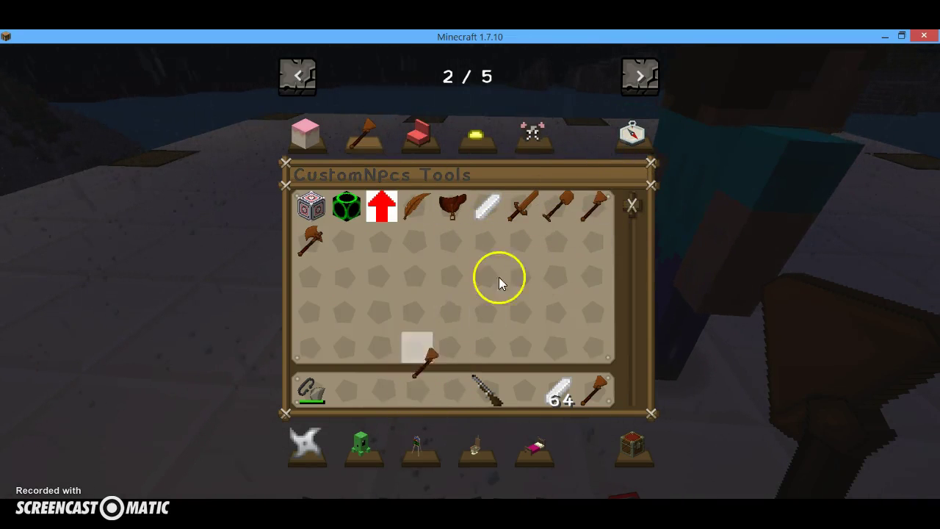
Place the Mob Cloner and the Mounter saddle into hotbar slots.
click(302, 243)
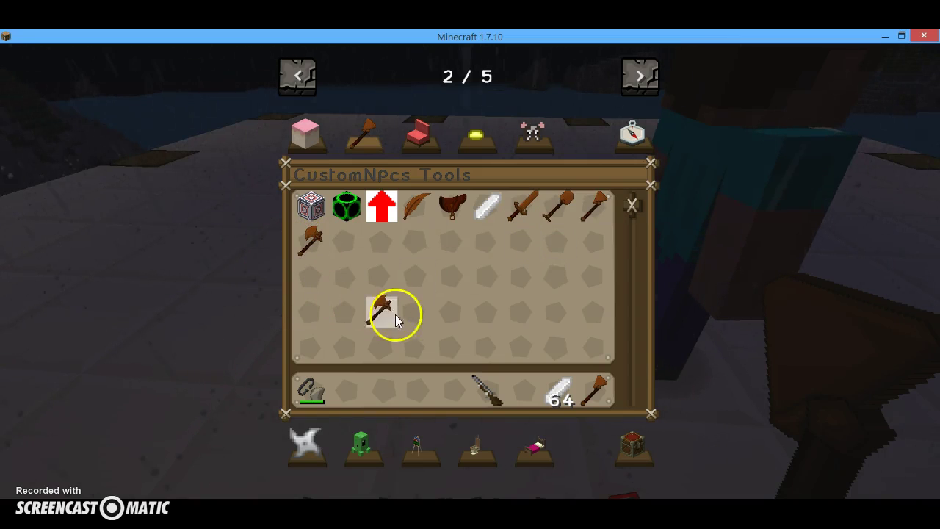
click(407, 387)
key(e)
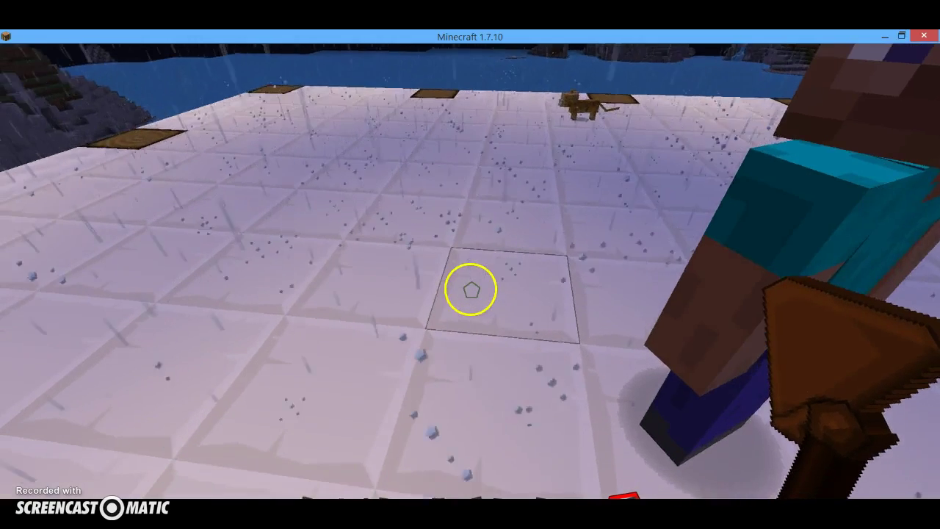
key(e)
click(454, 204)
click(451, 392)
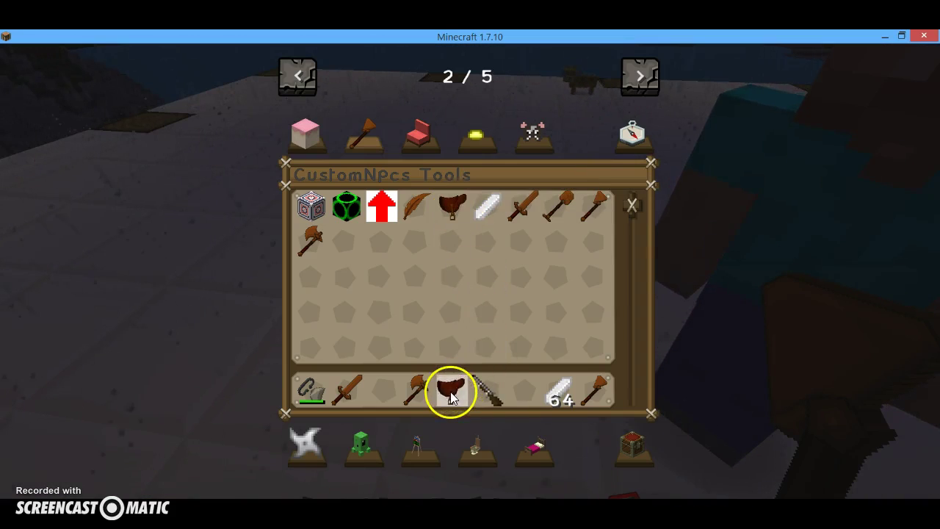
Pick NpcDragon from the Mob Cloner's Entities list and spawn the black dragon beside Div.
key(e)
key(4)
right_click(470, 292)
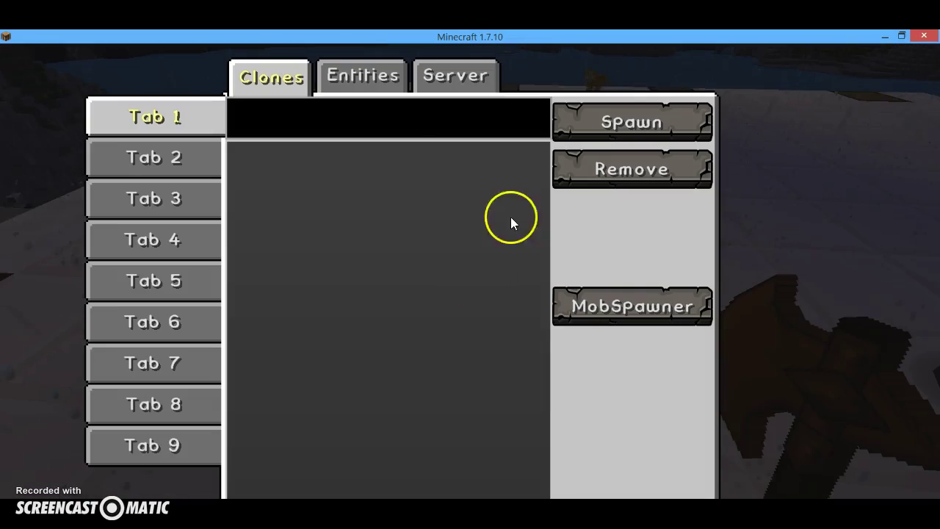
click(397, 78)
drag(541, 167, 510, 379)
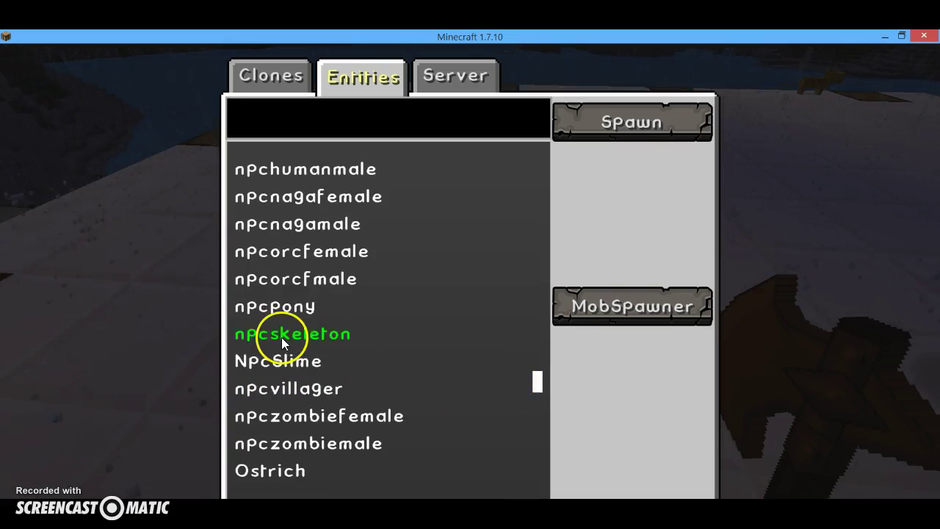
drag(538, 390, 551, 345)
scroll(552, 347, down, 5)
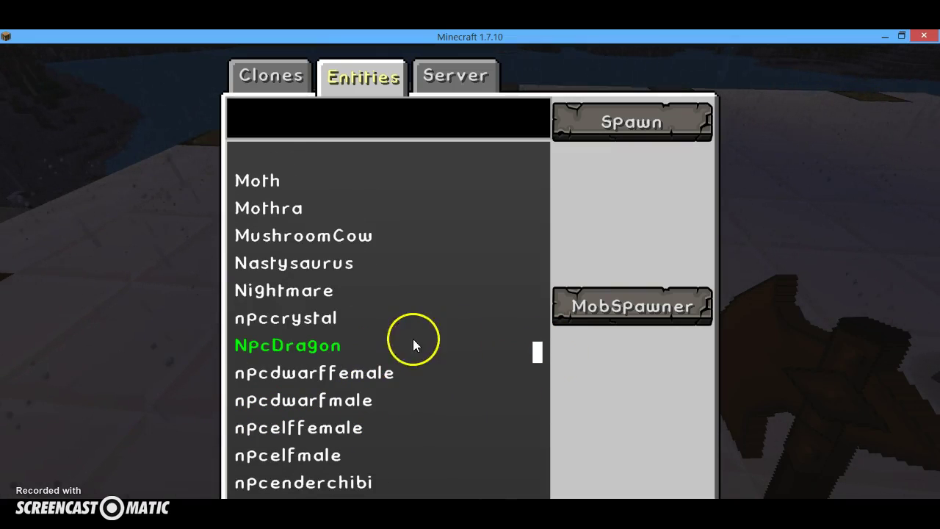
click(384, 344)
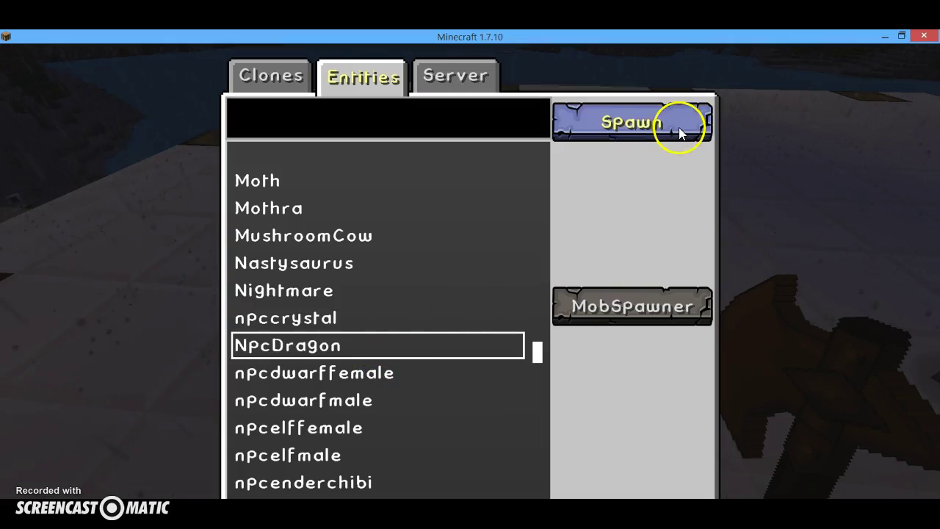
click(654, 124)
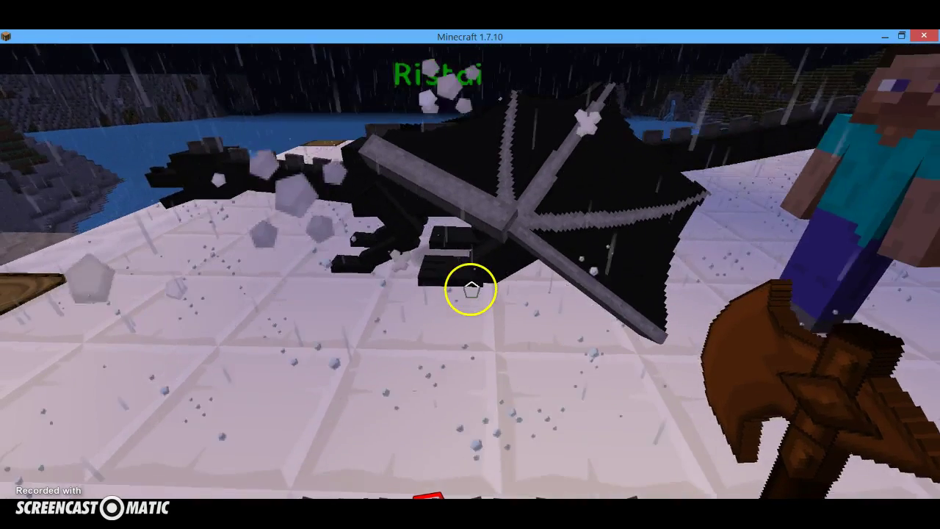
scroll(472, 290, down, 1)
Mount the dragon Ristai with the Mounter, then dismount with Shift.
right_click(472, 291)
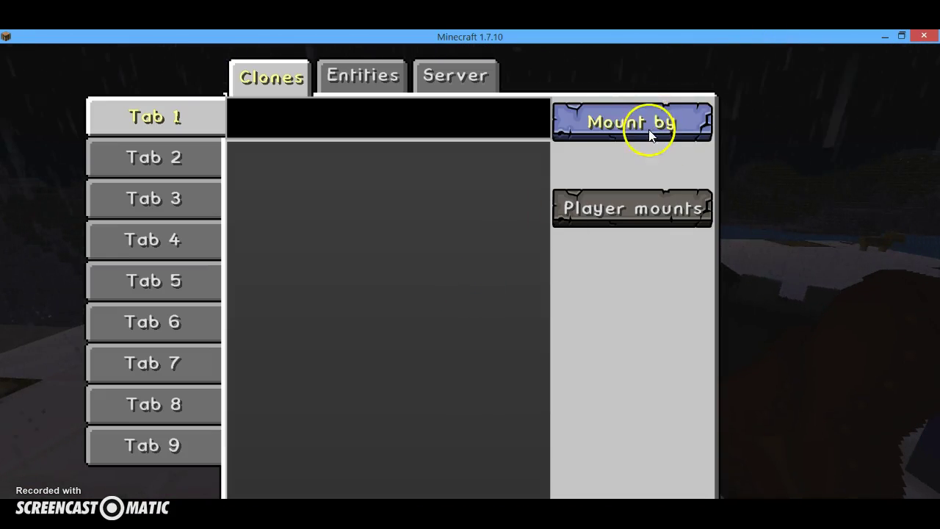
click(620, 211)
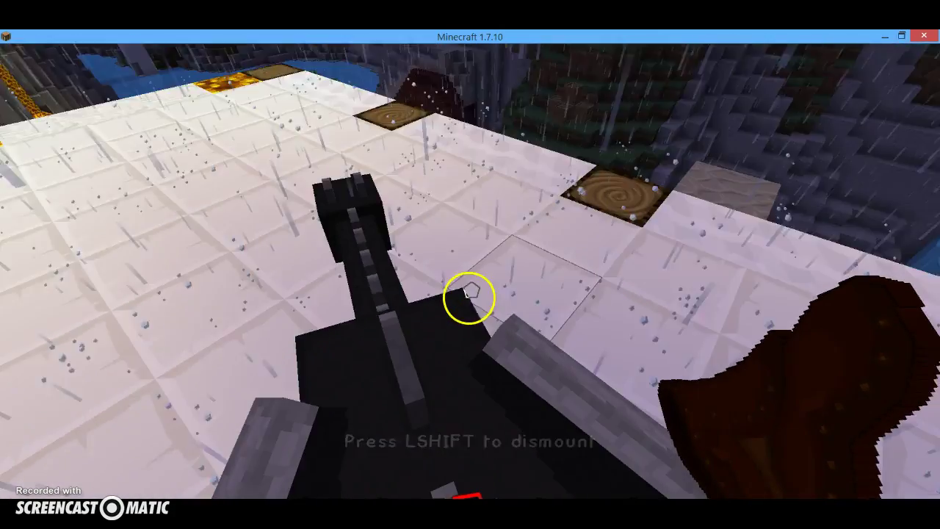
key(shift)
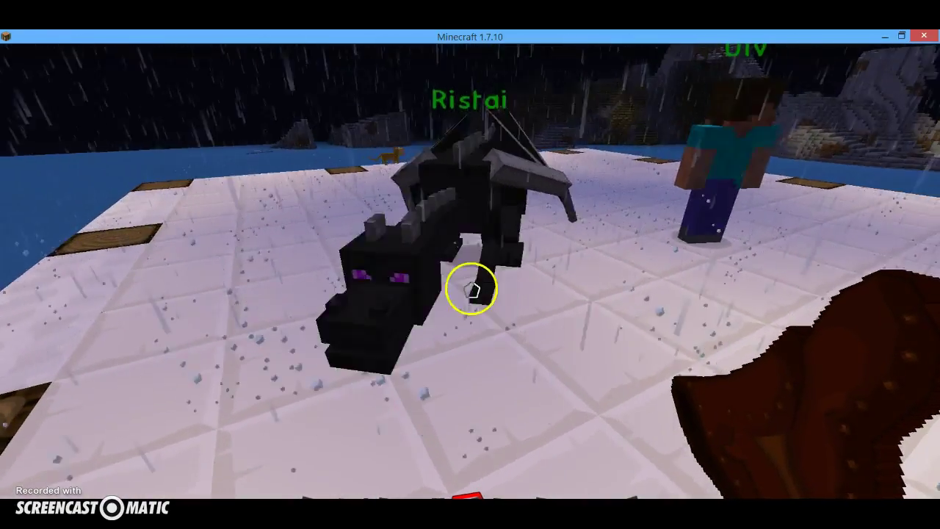
Open Ristai's NPC editor with the NPC Wand.
scroll(470, 289, up, 1)
scroll(471, 290, up, 3)
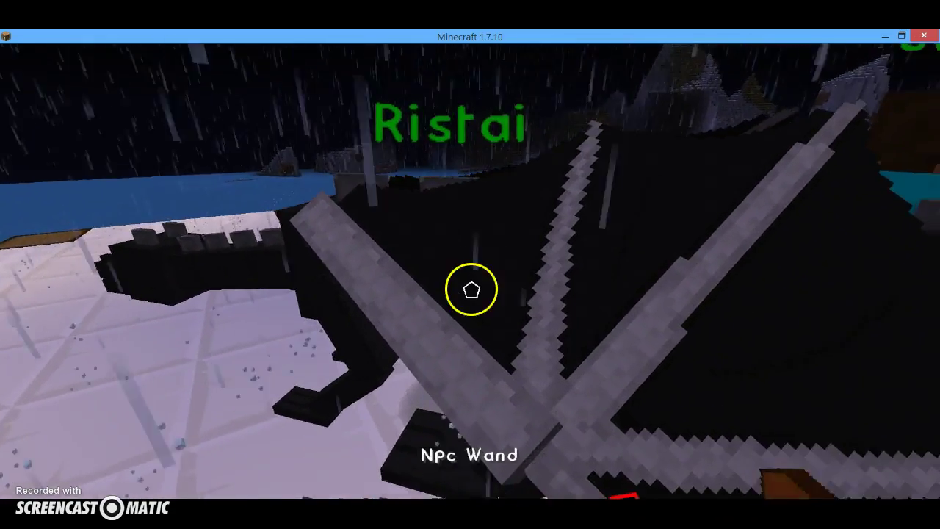
right_click(470, 290)
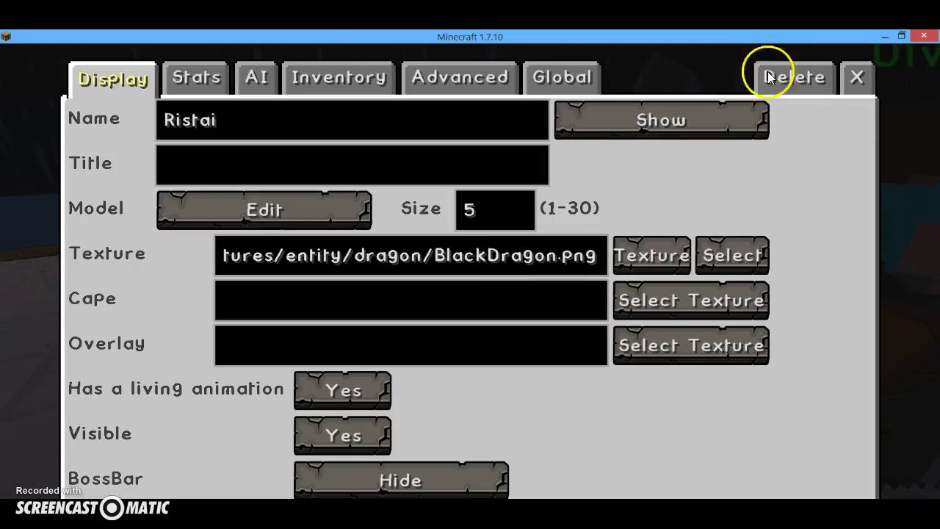
Delete the dragon Ristai, then open Div's NPC editor.
click(795, 78)
click(441, 332)
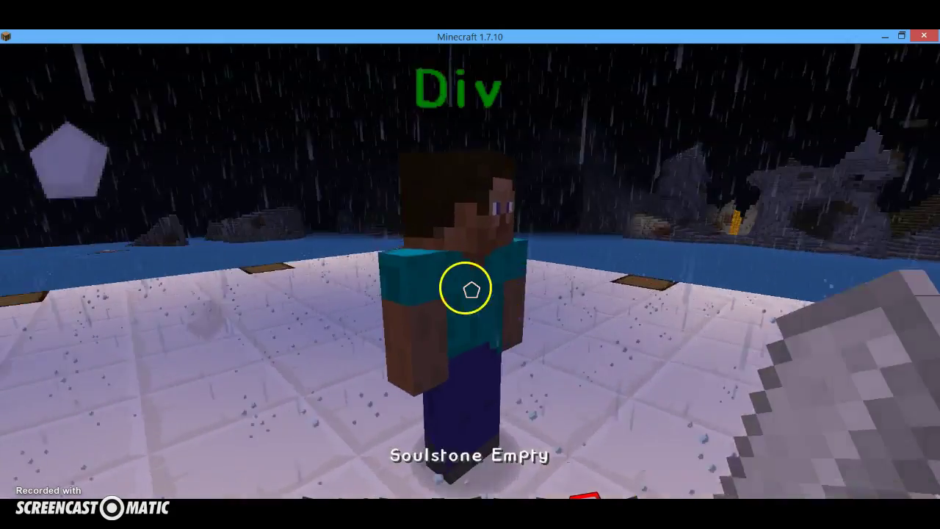
scroll(470, 288, down, 2)
right_click(470, 289)
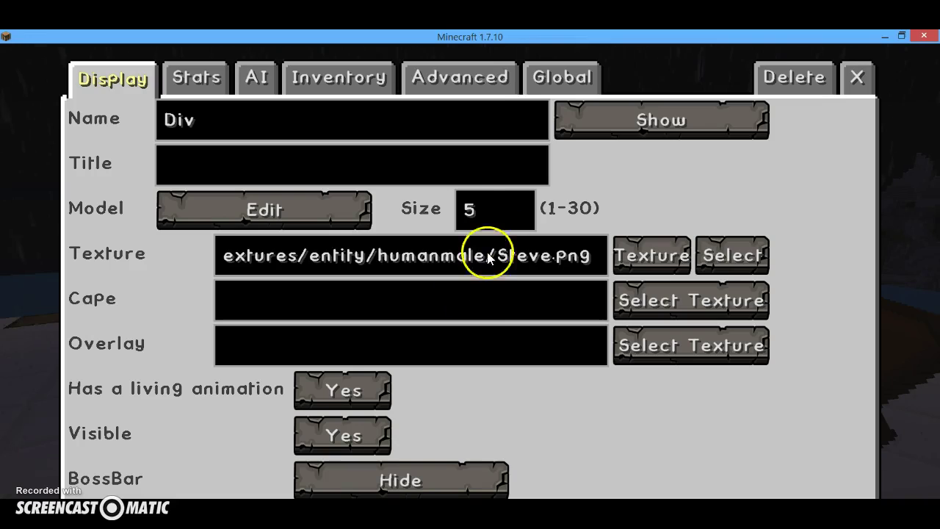
Change Div's role to Puppet in the Advanced settings and close the editor.
click(488, 87)
click(409, 189)
click(409, 189)
click(409, 190)
click(409, 190)
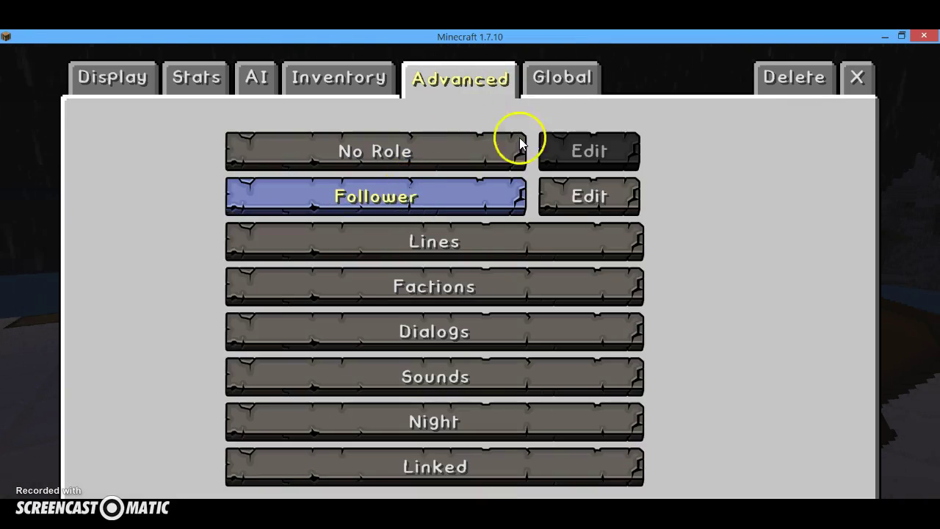
click(396, 197)
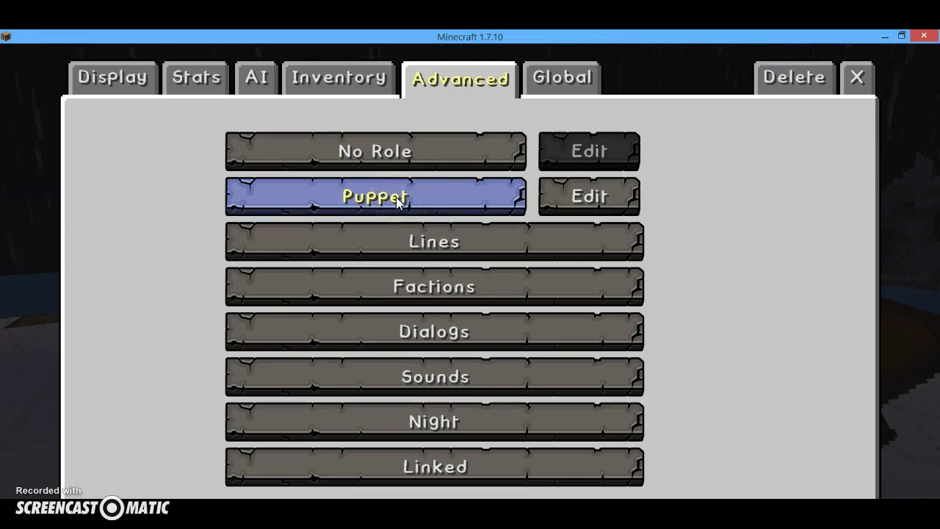
click(857, 78)
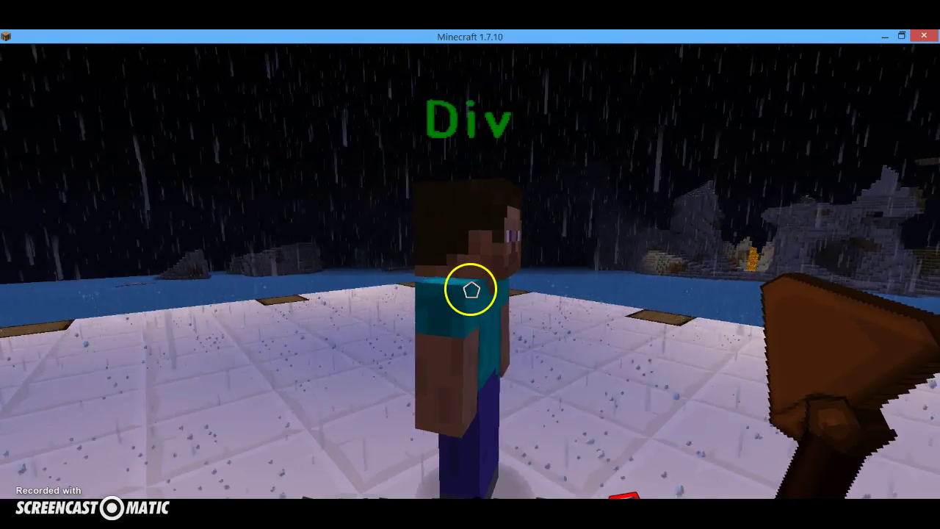
scroll(471, 289, down, 1)
Register Div with the NPC Pather and add waypoint x:-114 y:78 z:819.
right_click(471, 289)
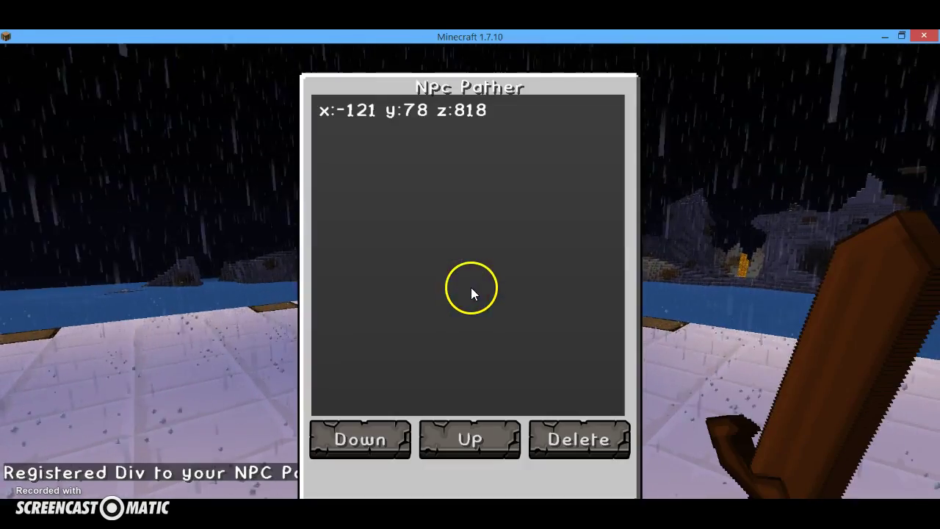
key(Escape)
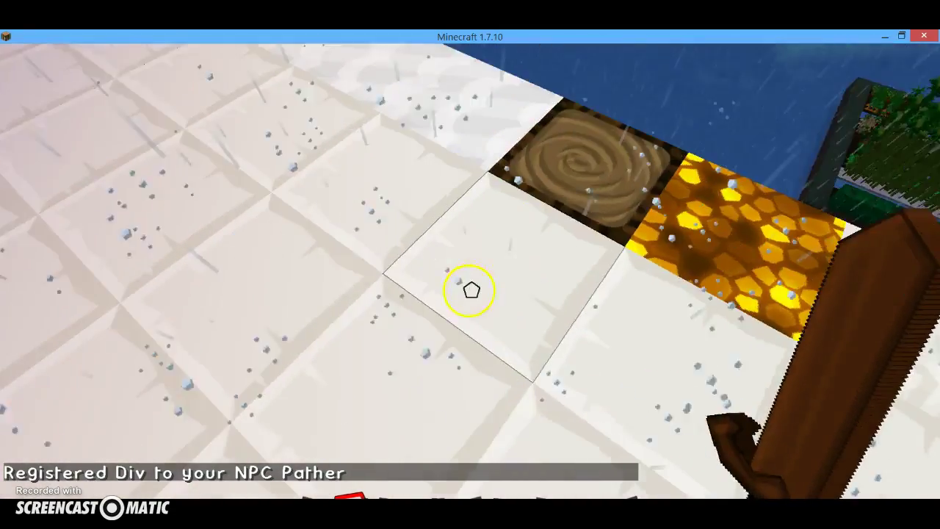
right_click(471, 288)
key(Escape)
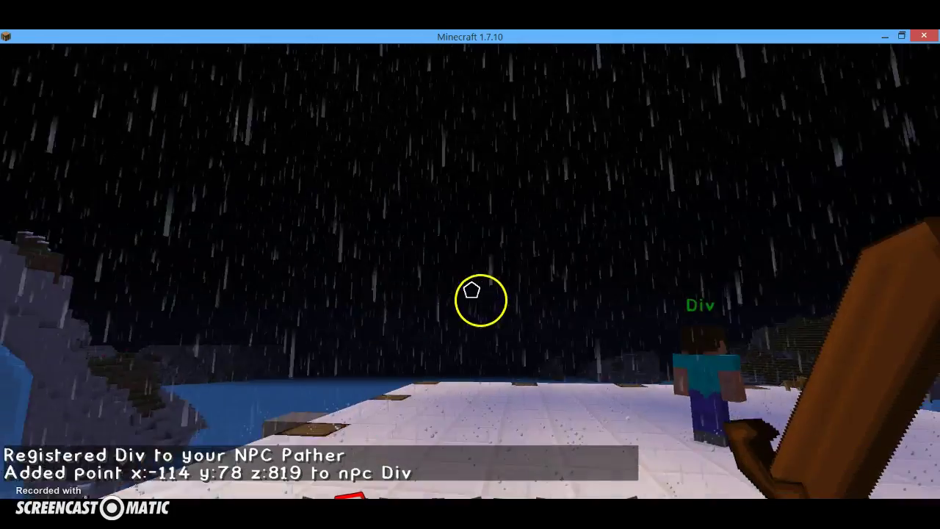
Walk toward Div, check its path list, and add waypoint x:-121 y:78 z:819.
key(w)
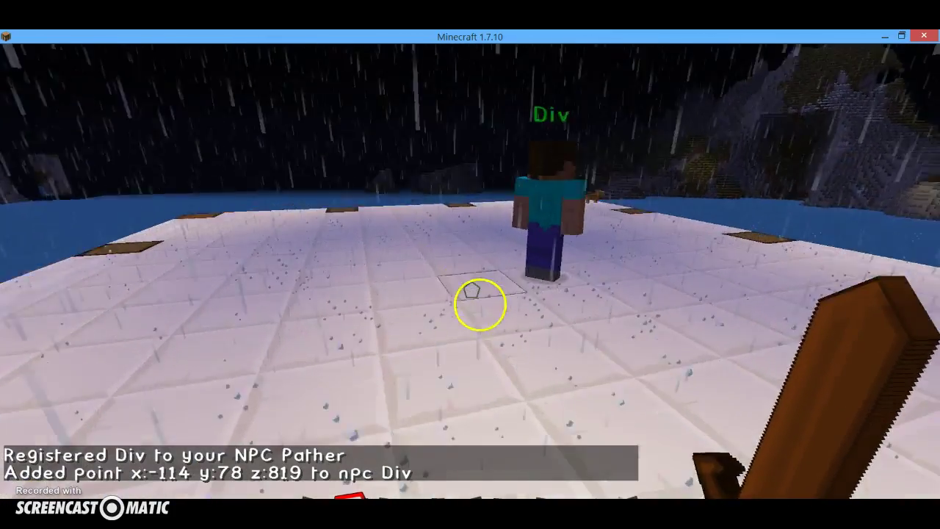
right_click(471, 290)
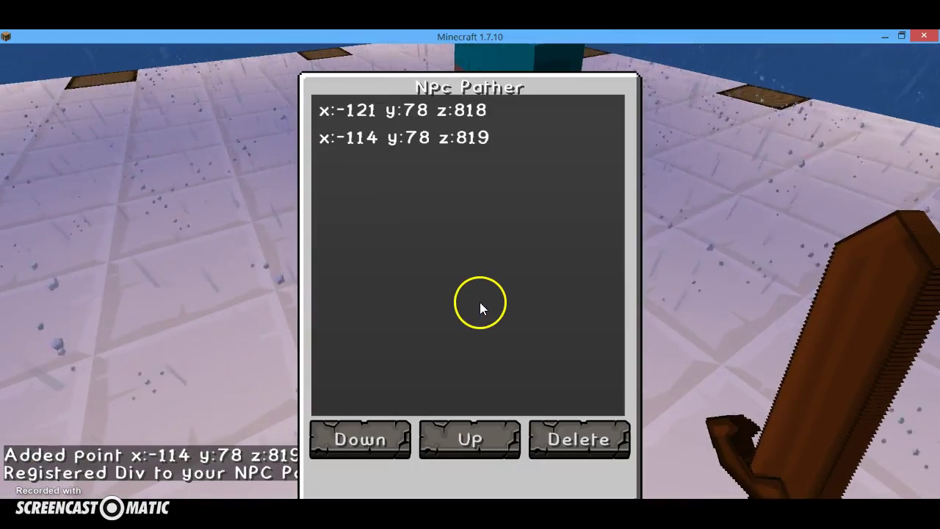
key(Escape)
right_click(470, 289)
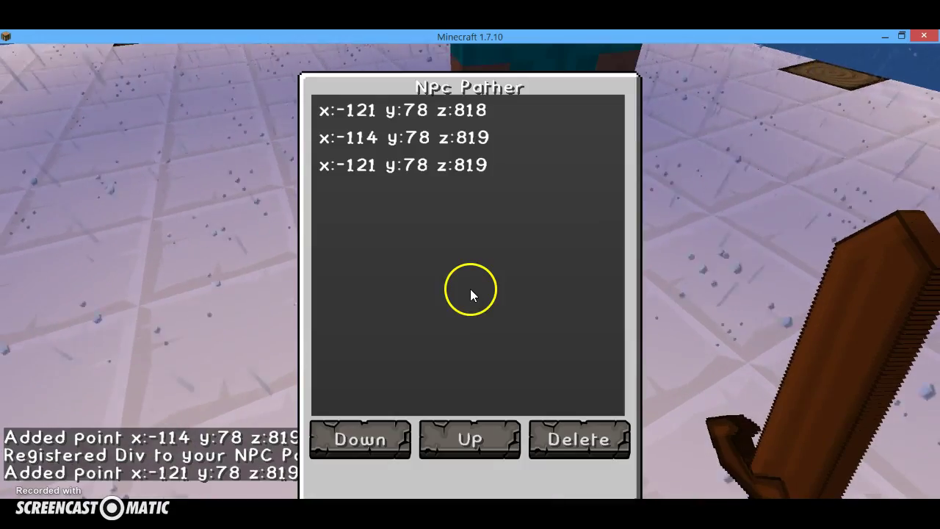
key(Escape)
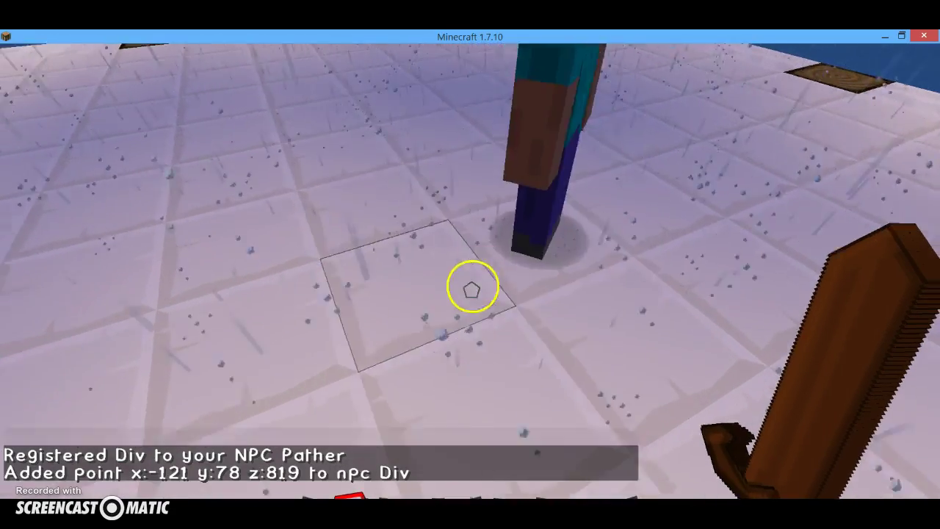
scroll(472, 290, down, 1)
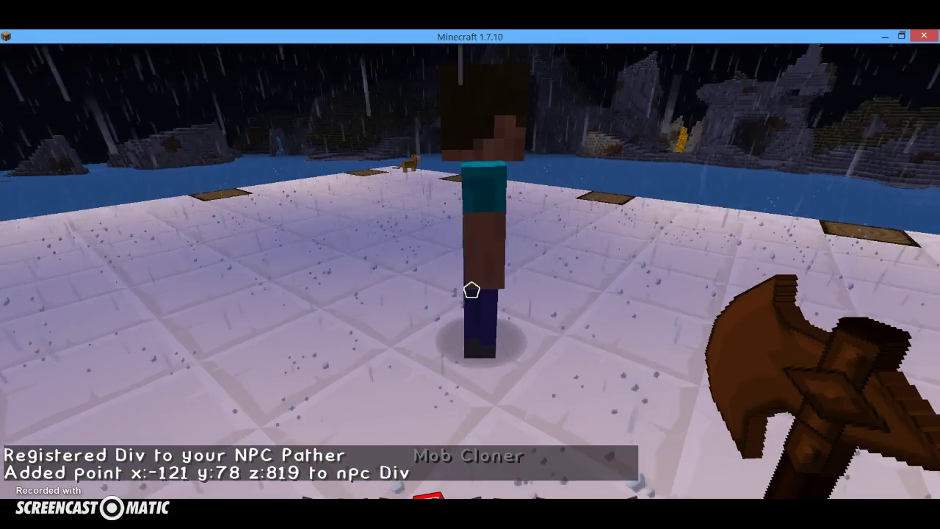
scroll(471, 290, down, 2)
scroll(471, 290, down, 1)
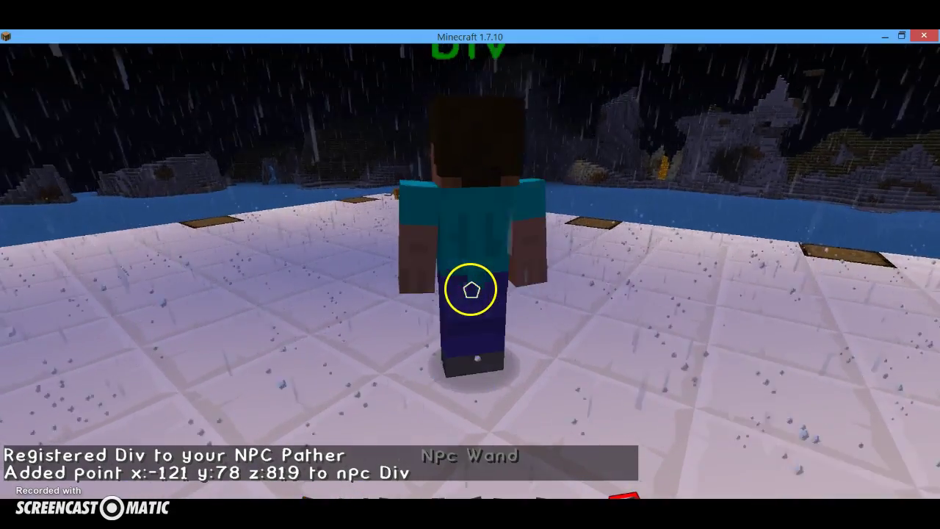
Set Div's CanSprint to Yes in the AI settings and review its Movement options.
right_click(470, 290)
click(327, 77)
click(256, 78)
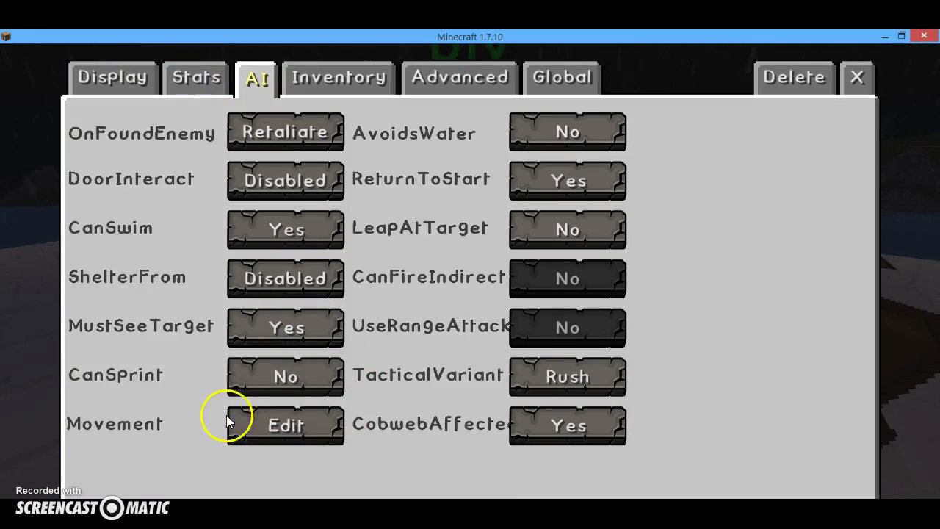
click(286, 425)
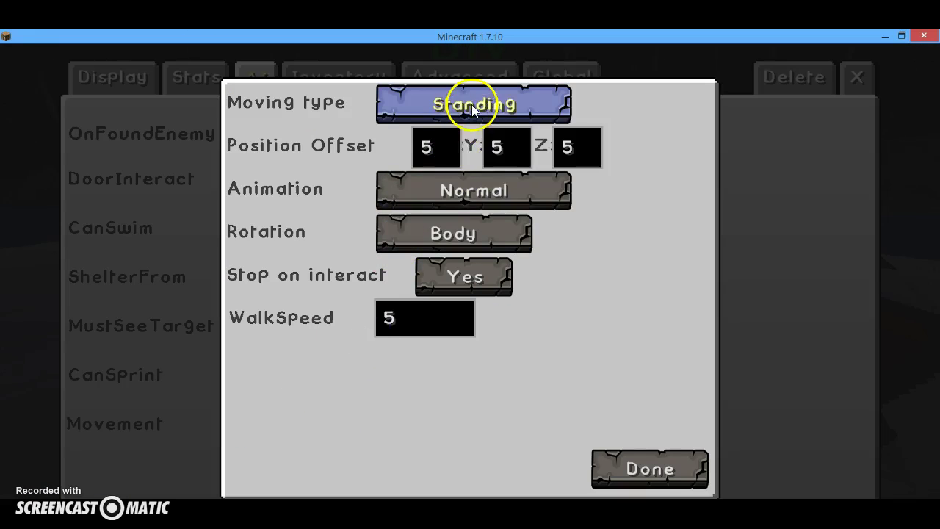
click(633, 464)
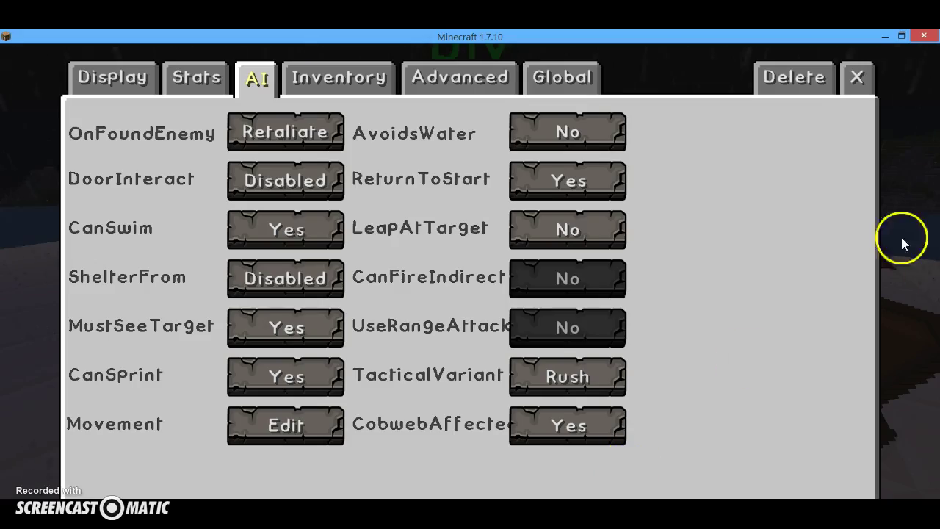
click(856, 77)
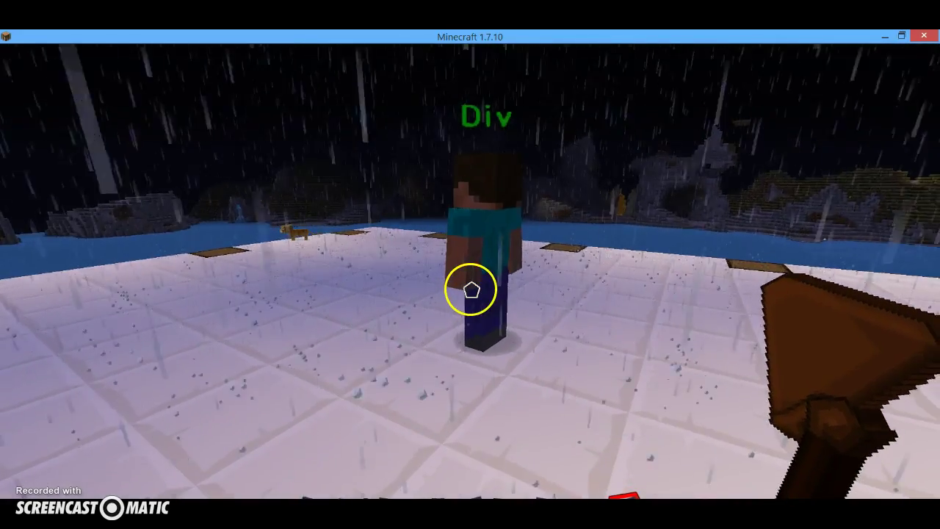
Confirm Div's Npc Pather list now shows three waypoints.
scroll(470, 289, down, 1)
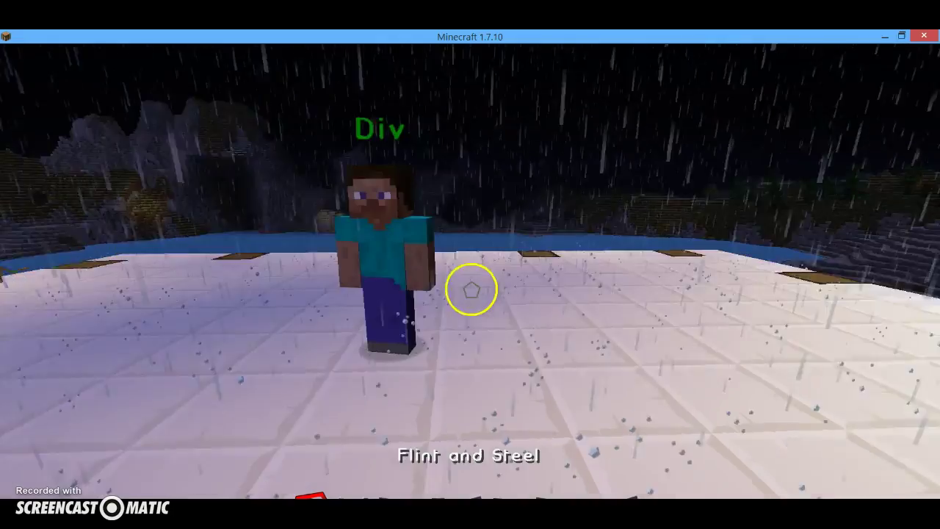
scroll(470, 288, down, 1)
right_click(470, 289)
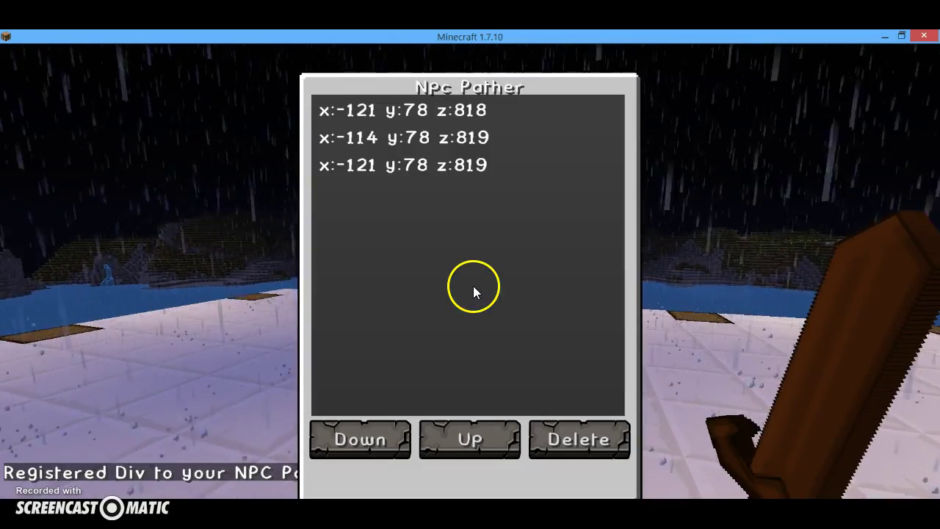
key(Escape)
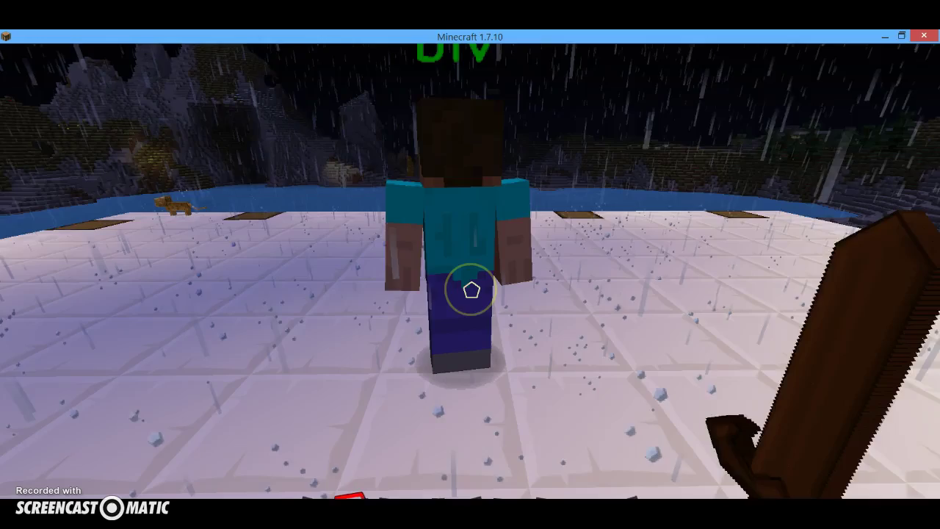
scroll(471, 290, down, 1)
scroll(472, 290, down, 1)
Open Div's AI settings and bring up the Movement options for review.
right_click(471, 290)
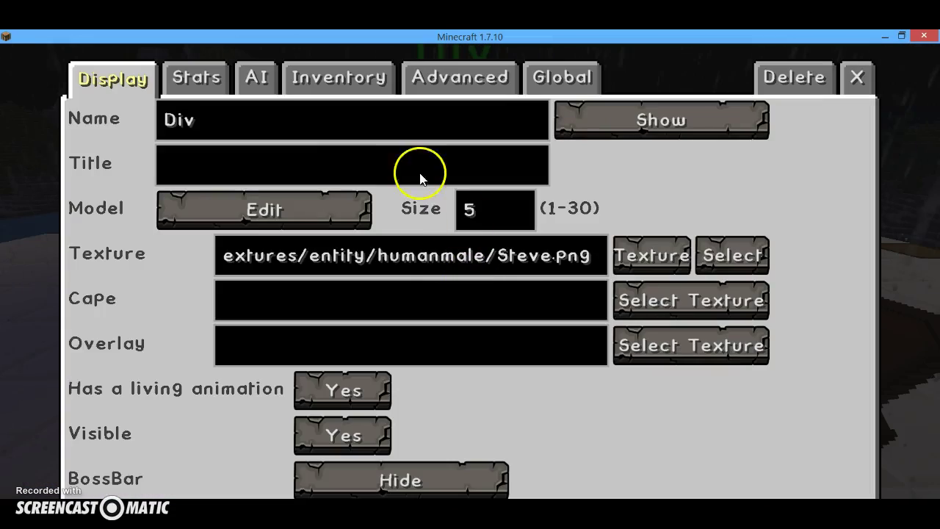
click(261, 78)
click(287, 426)
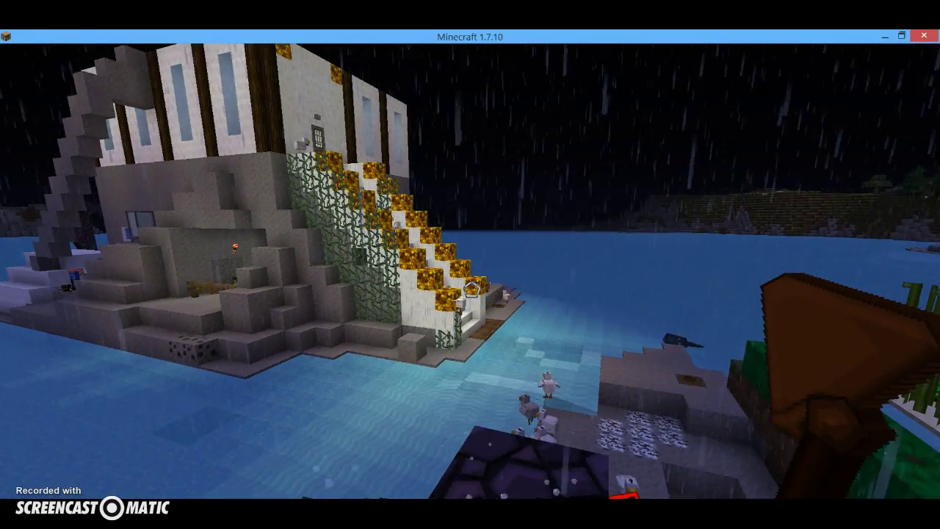
Look around the house and portal, then return to Div and choose Delete in its editor.
click(419, 283)
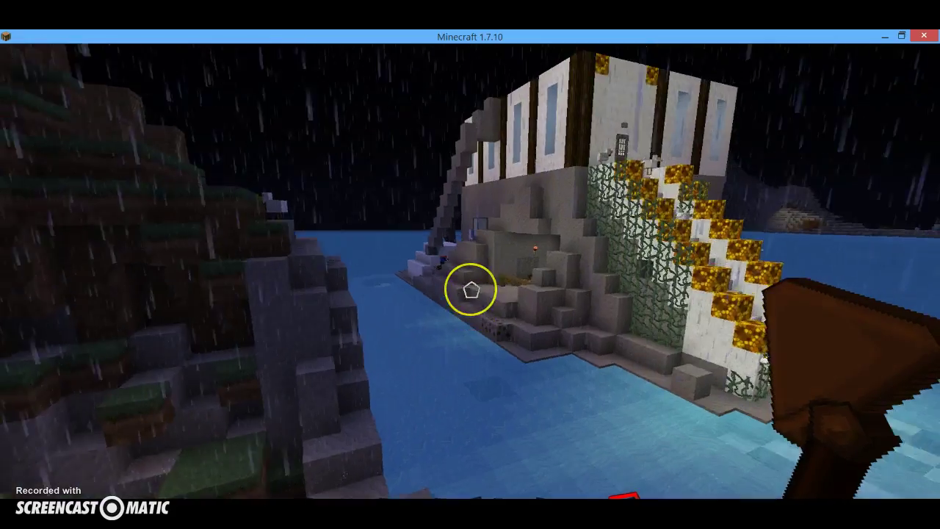
key(w)
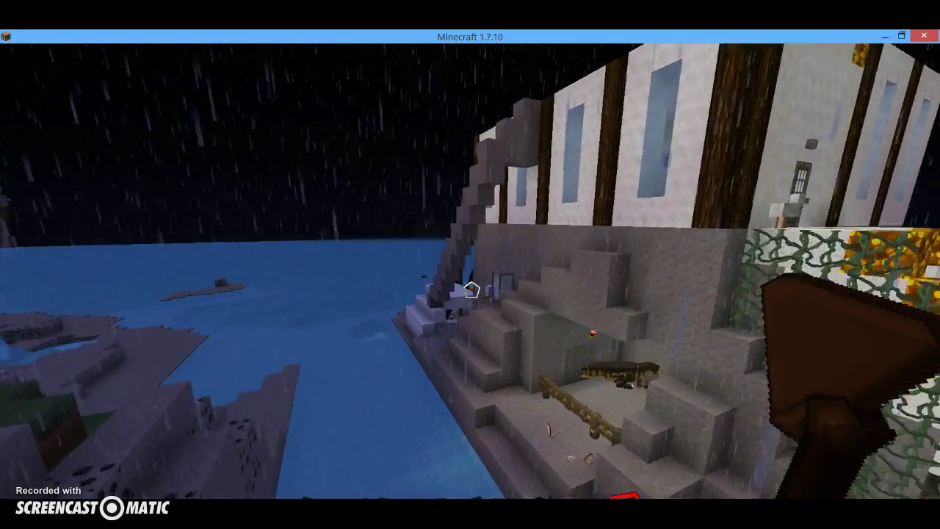
click(471, 290)
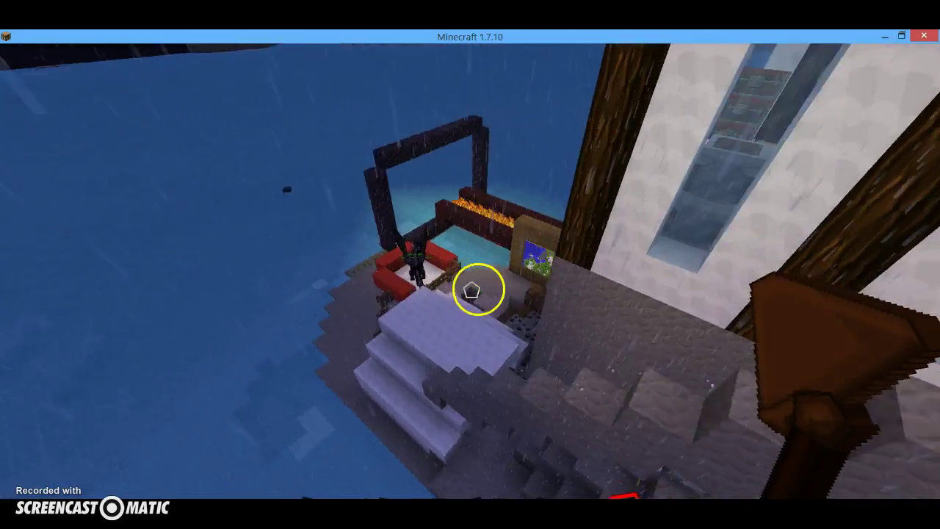
key(w)
mouse_move(474, 287)
mouse_down()
mouse_move(470, 280)
mouse_move(471, 289)
mouse_move(497, 292)
mouse_move(470, 289)
mouse_up()
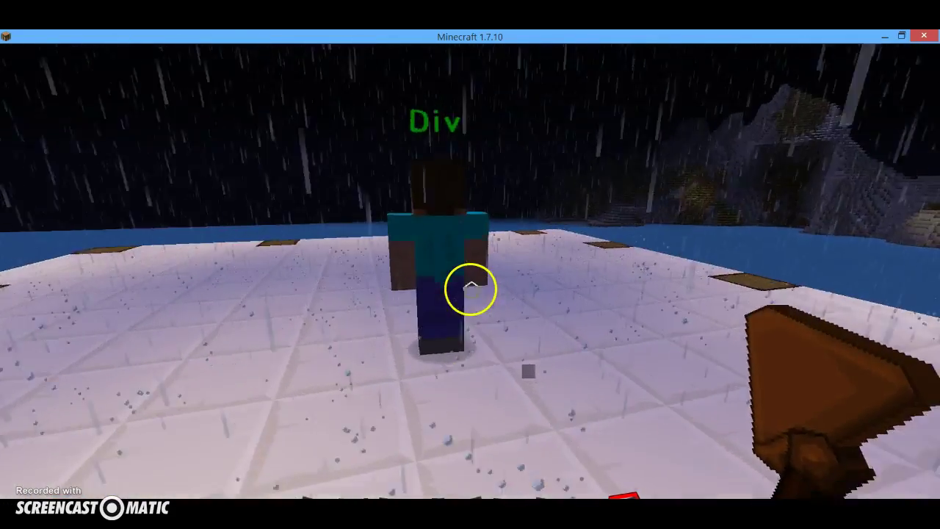
right_click(470, 286)
click(767, 75)
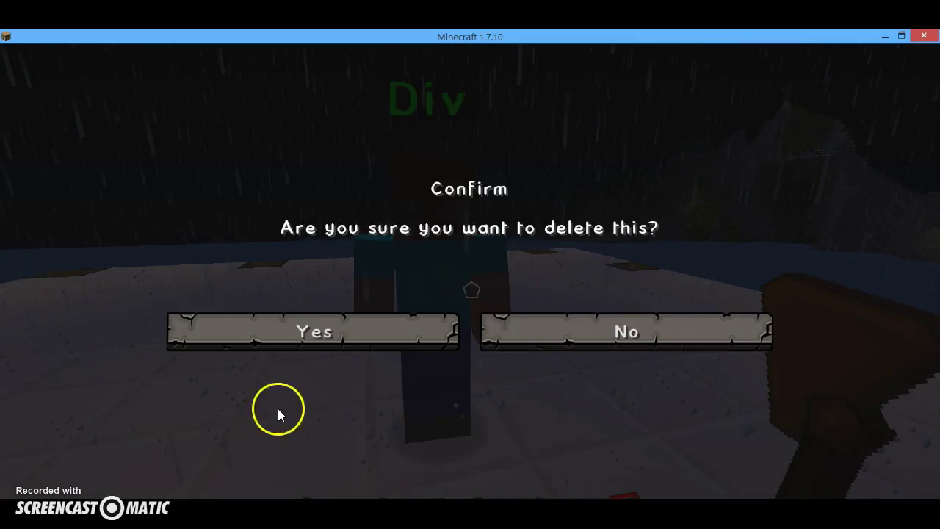